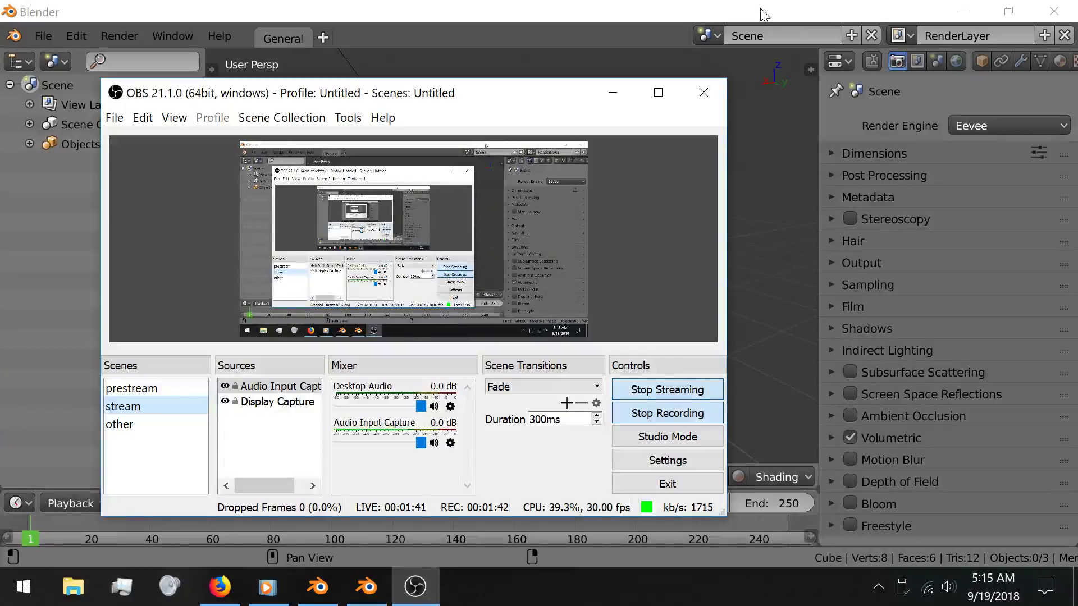
Minimize OBS, switch to the Blender 2.79 window and set the render engine to Cycles Render.
{"action": "left_click", "coordinate": [613, 92]}
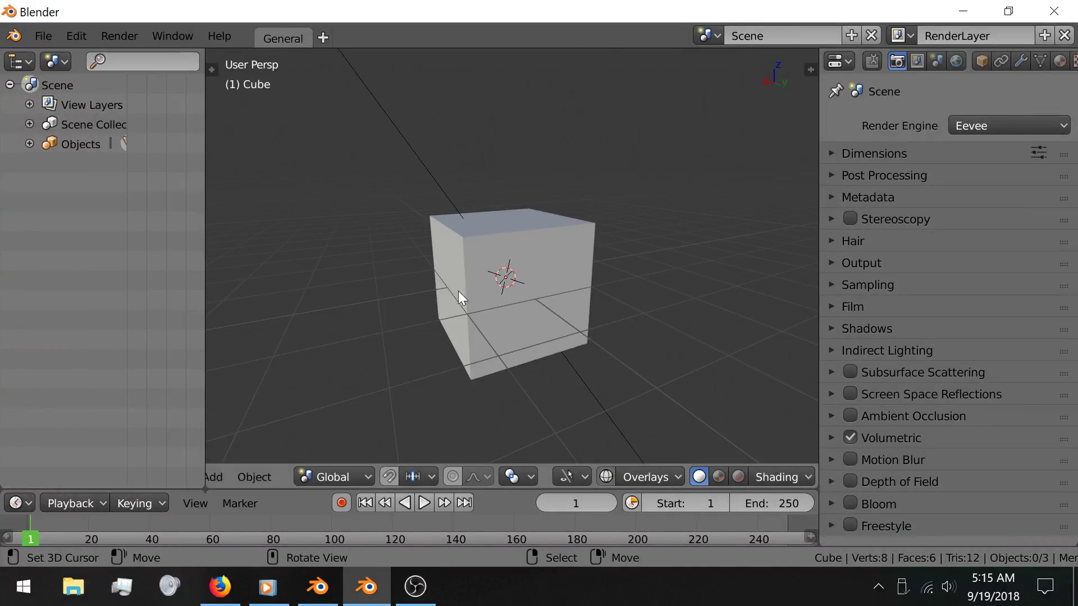
{"action": "left_click", "coordinate": [317, 586]}
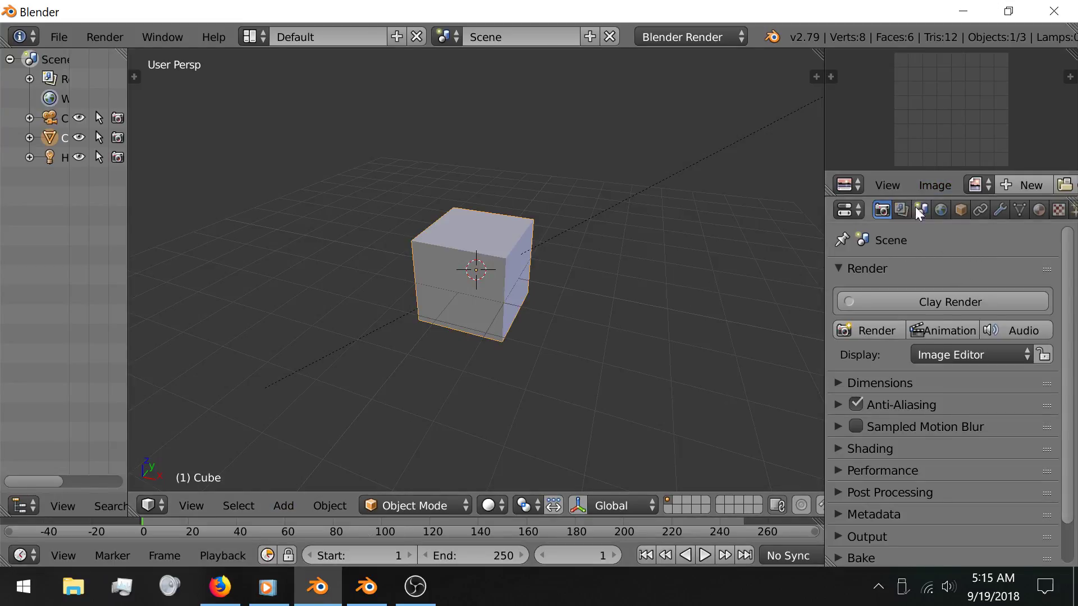
{"action": "left_click", "coordinate": [696, 37]}
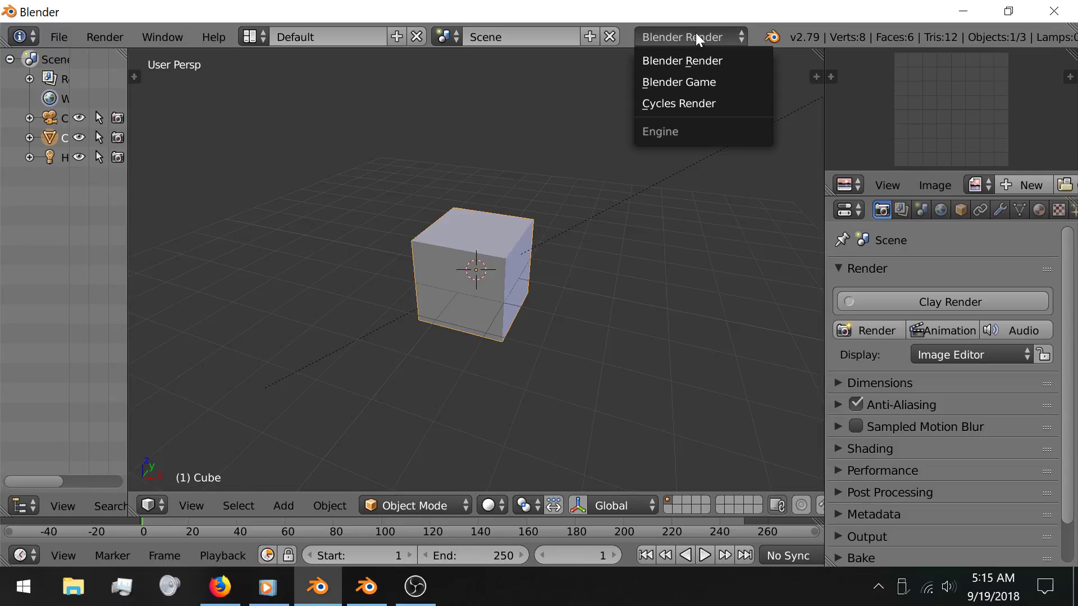
{"action": "left_click", "coordinate": [679, 103]}
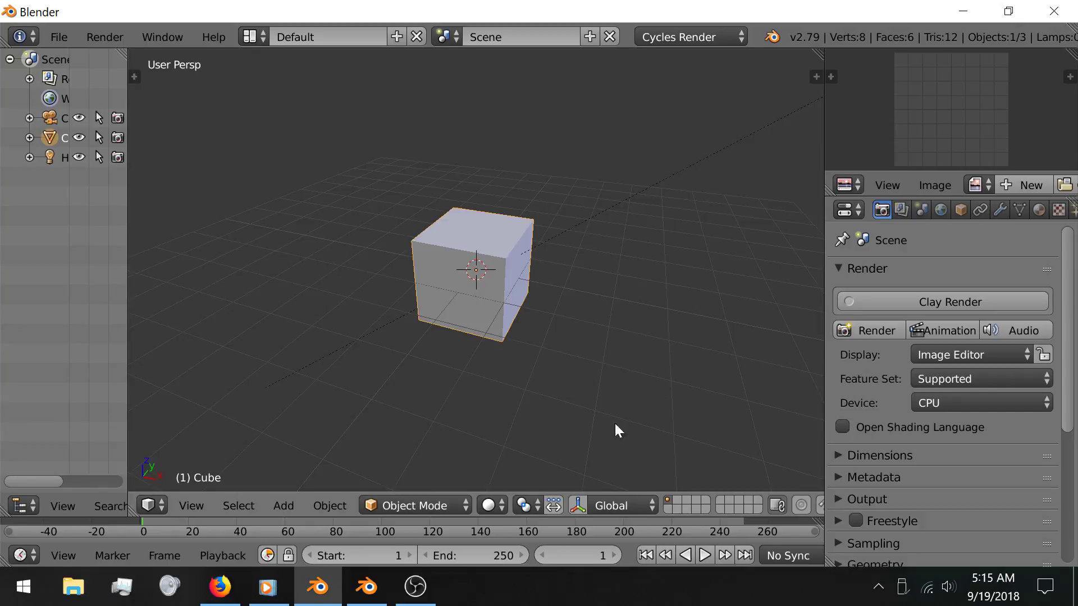
{"action": "scroll", "coordinate": [617, 505], "scroll_direction": "down", "scroll_amount": 10}
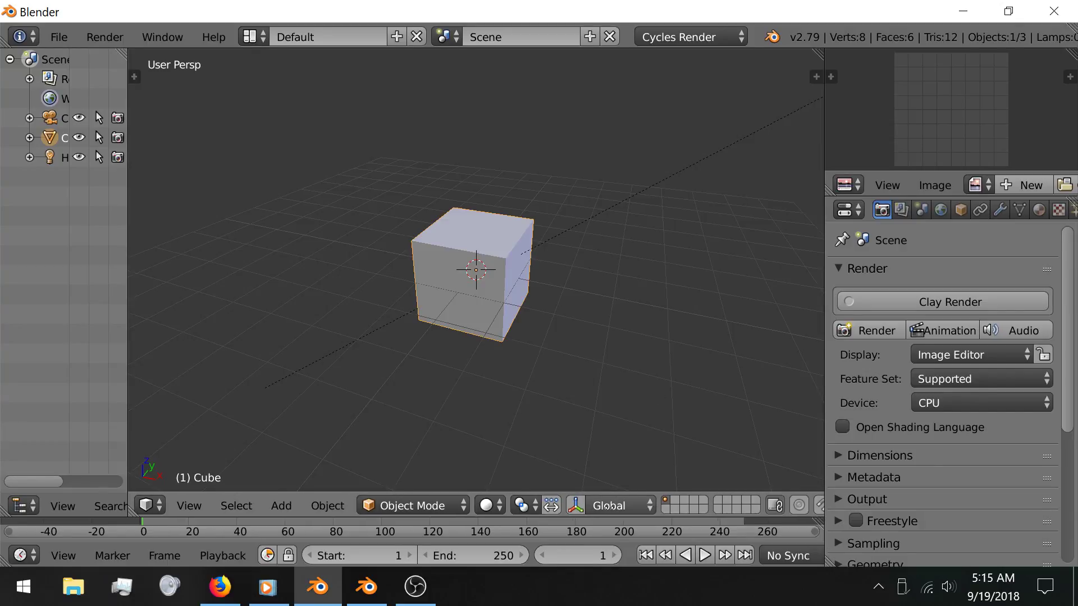
{"action": "scroll", "coordinate": [578, 505], "scroll_direction": "up", "scroll_amount": 10}
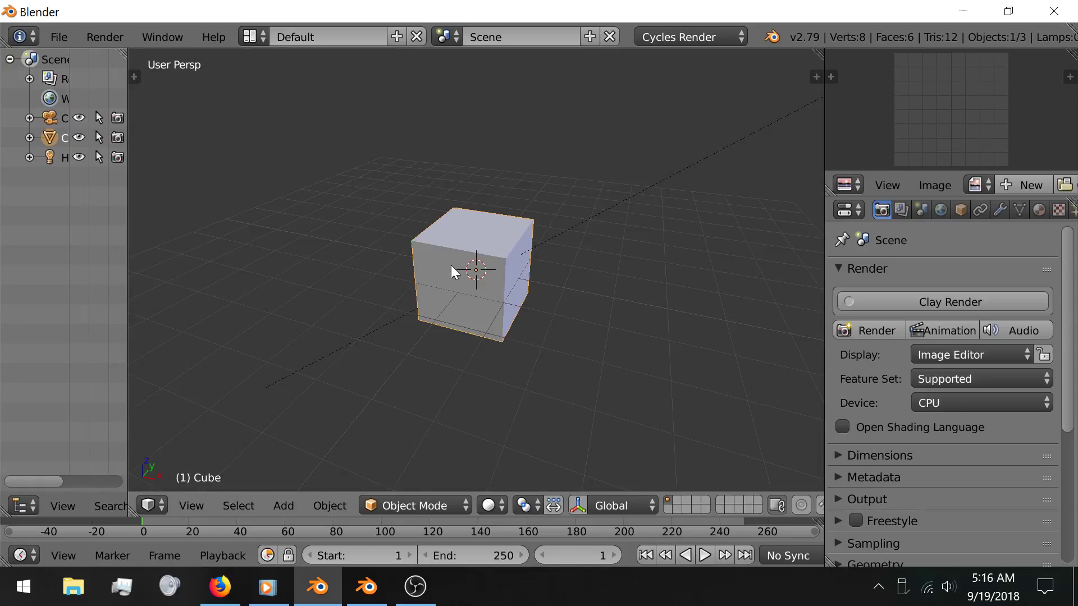
Put the cube in Edit Mode and look through the edge operations, including the seam options.
{"action": "key", "text": "Tab"}
{"action": "scroll", "coordinate": [452, 265], "scroll_direction": "up", "scroll_amount": 3}
{"action": "middle_click_drag", "start_coordinate": [406, 268], "coordinate": [435, 248]}
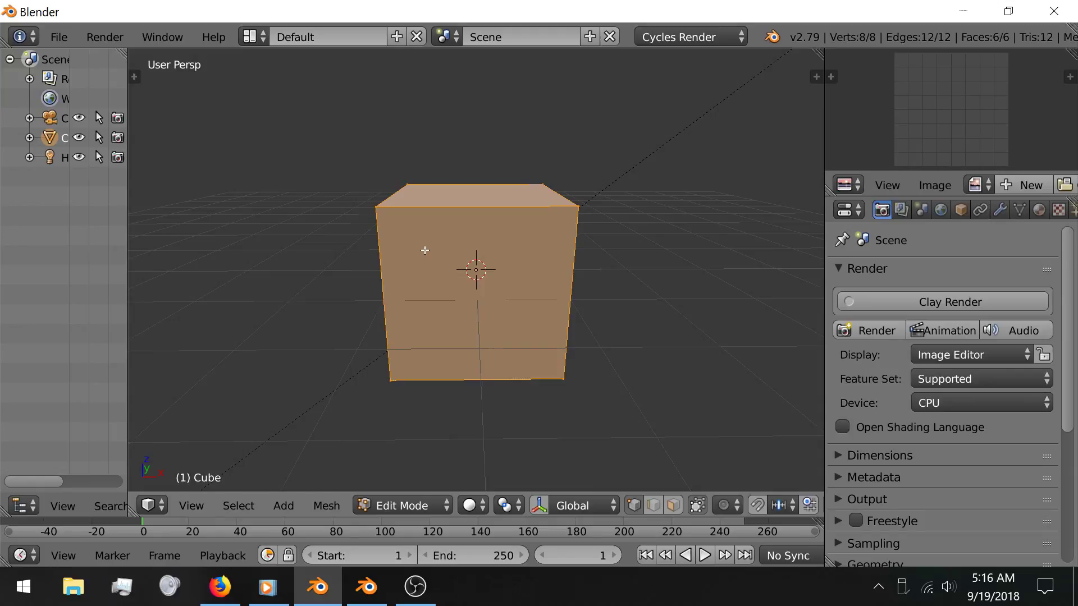
{"action": "key", "text": "ctrl+e"}
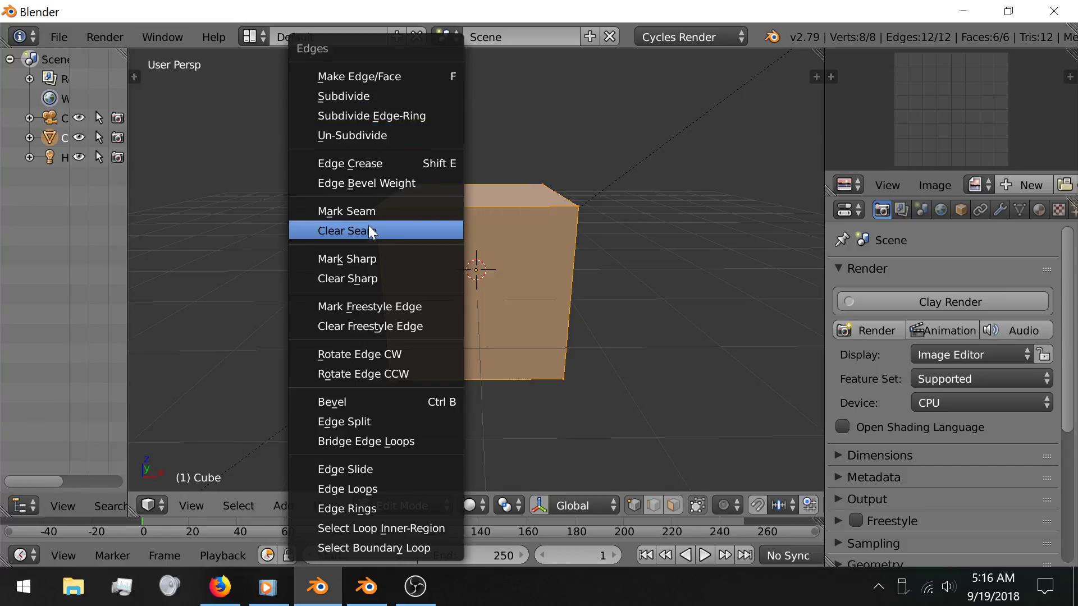
{"action": "left_click", "coordinate": [404, 215]}
Switch to the Blender 2.8 window and put the cube in Edit Mode with all its geometry selected.
{"action": "left_click", "coordinate": [366, 587]}
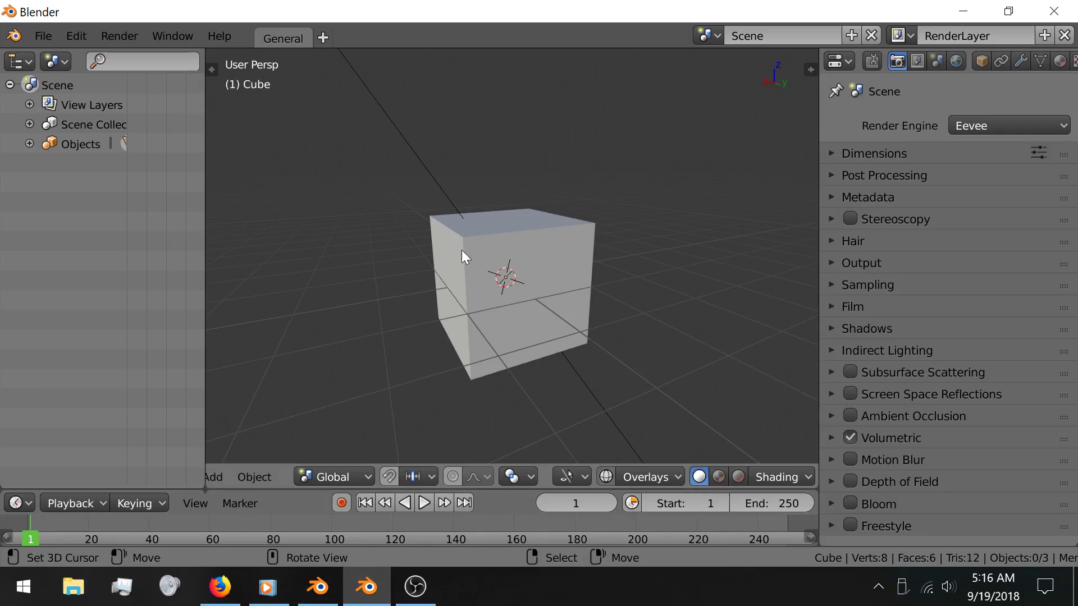
{"action": "right_click", "coordinate": [507, 235]}
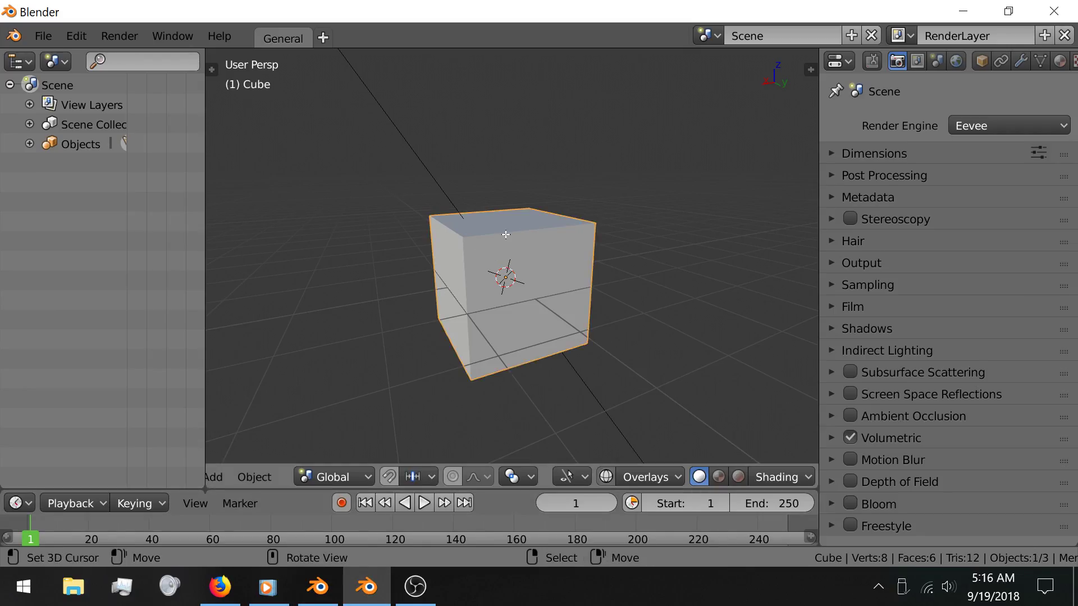
{"action": "key", "text": "Tab"}
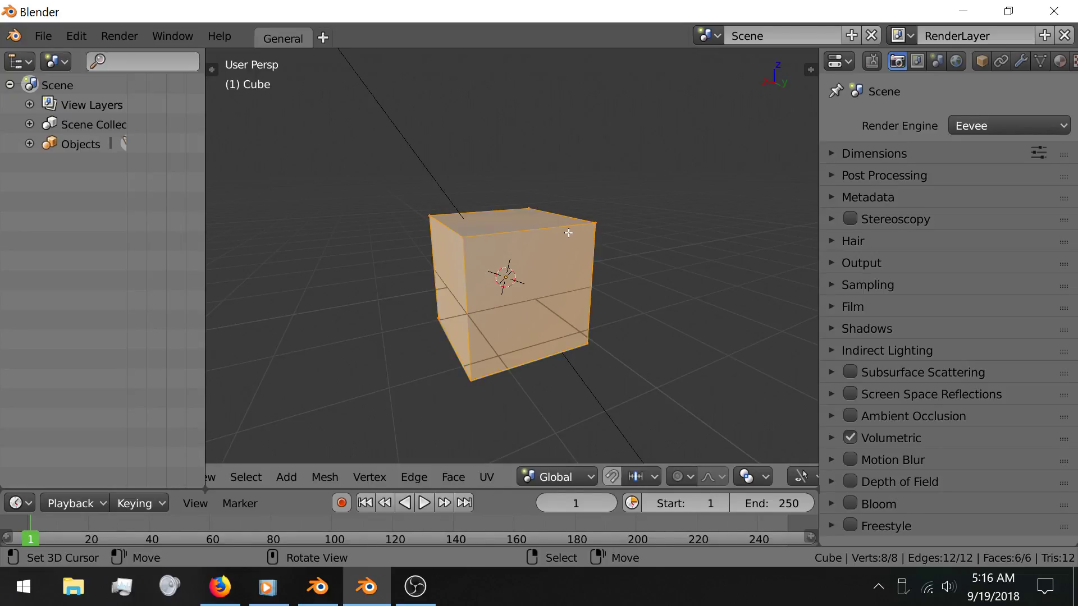
{"action": "key", "text": "a"}
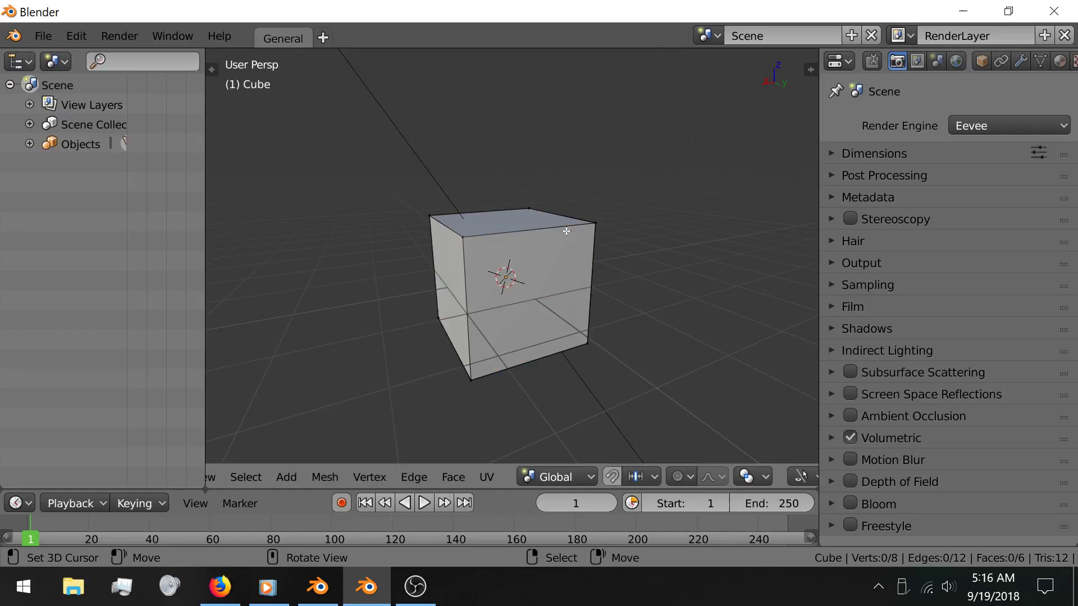
{"action": "key", "text": "a"}
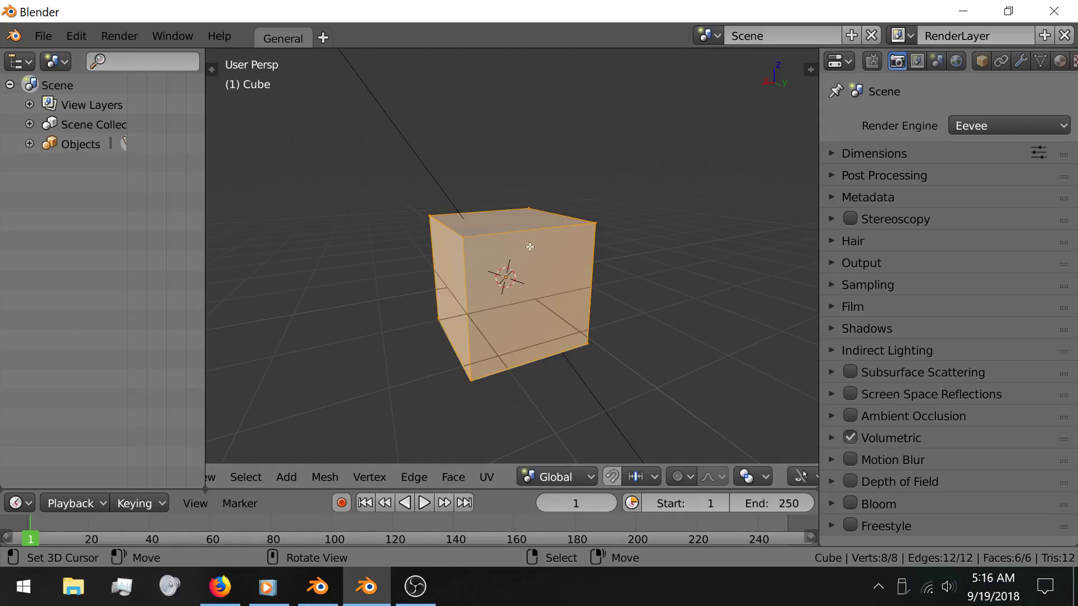
Deselect the cube's four upper vertices with Circle Select.
{"action": "key", "text": "c"}
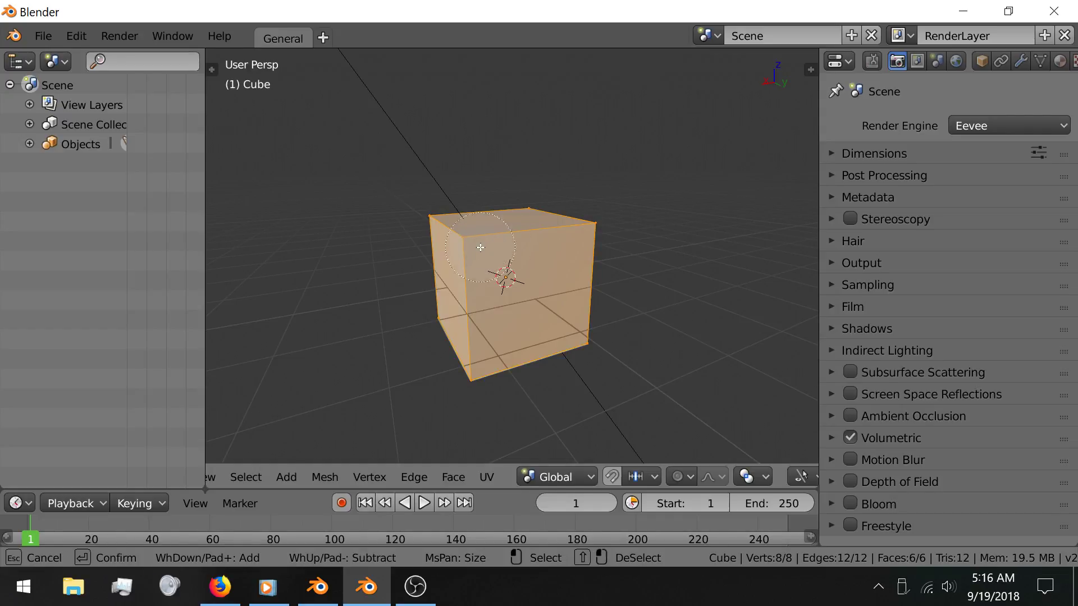
{"action": "mouse_move", "coordinate": [477, 247]}
{"action": "left_mouse_down", "text": "shift"}
{"action": "mouse_move", "coordinate": [466, 258]}
{"action": "mouse_move", "coordinate": [474, 272]}
{"action": "left_mouse_up", "text": "shift"}
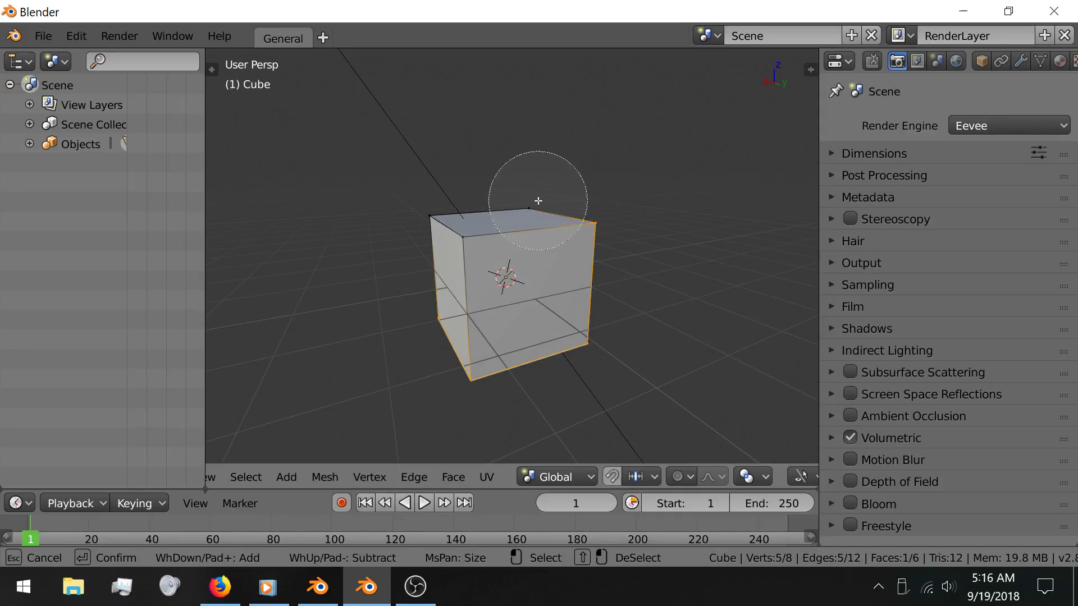
{"action": "left_click_drag", "start_coordinate": [536, 200], "coordinate": [621, 228], "text": "shift"}
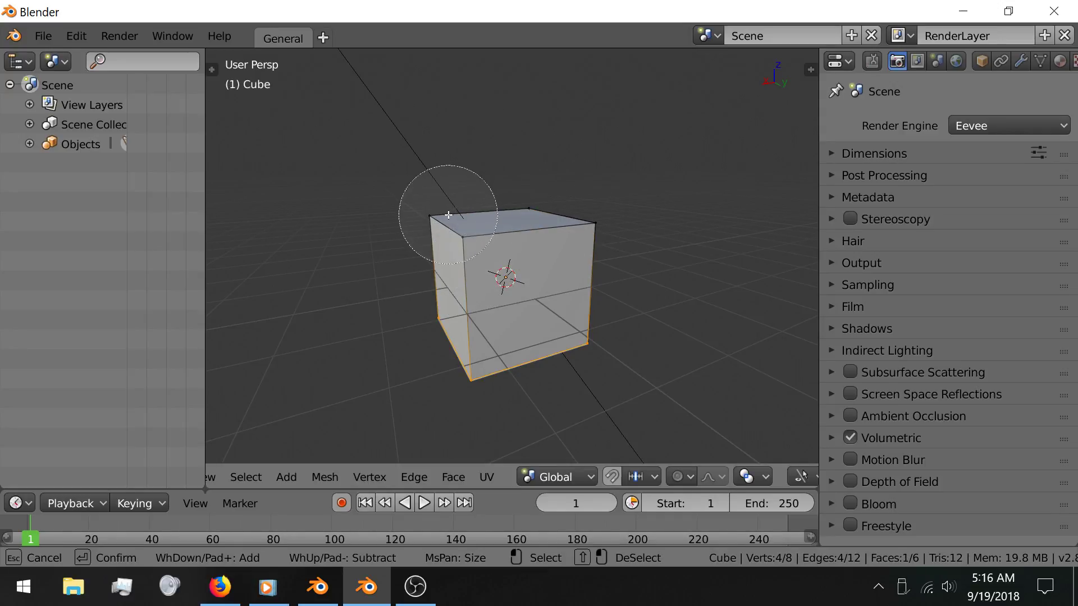
{"action": "key", "text": "Escape"}
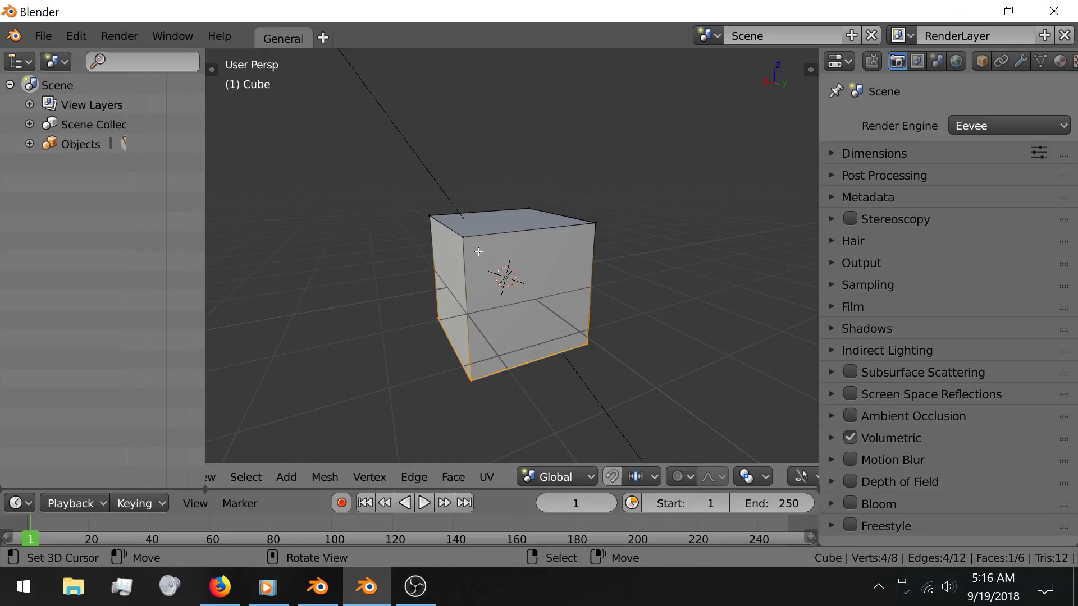
Add the cube's four upper vertices back to the selection with Circle Select.
{"action": "scroll", "coordinate": [479, 251], "scroll_direction": "up", "scroll_amount": 3}
{"action": "middle_click_drag", "start_coordinate": [479, 252], "coordinate": [501, 257]}
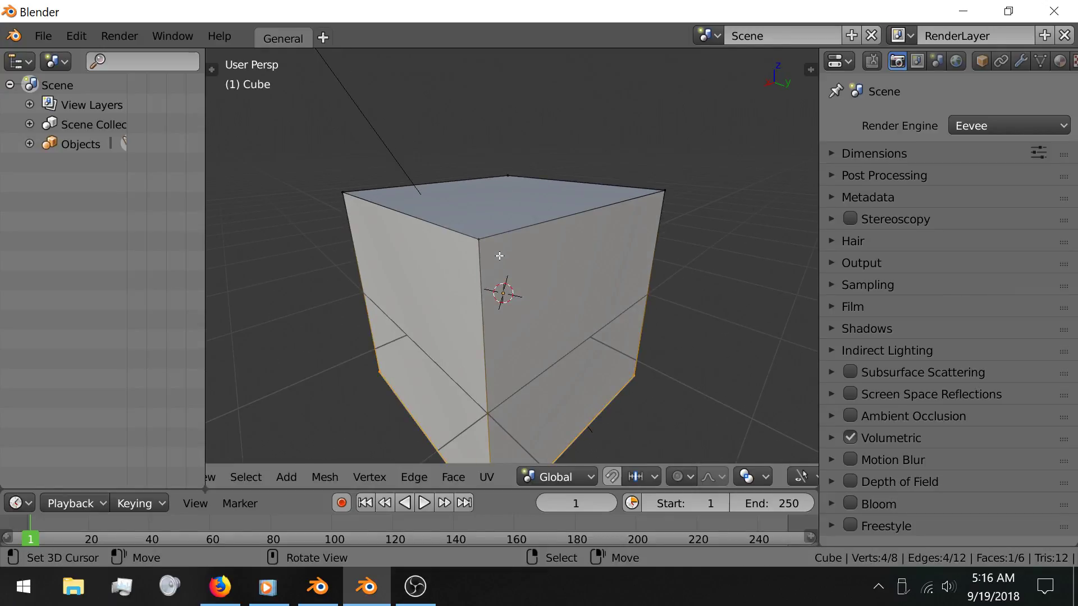
{"action": "key", "text": "c"}
{"action": "mouse_move", "coordinate": [501, 258]}
{"action": "left_mouse_down"}
{"action": "mouse_move", "coordinate": [405, 229]}
{"action": "mouse_move", "coordinate": [397, 175]}
{"action": "mouse_move", "coordinate": [534, 137]}
{"action": "mouse_move", "coordinate": [672, 197]}
{"action": "left_mouse_up"}
{"action": "key", "text": "Escape"}
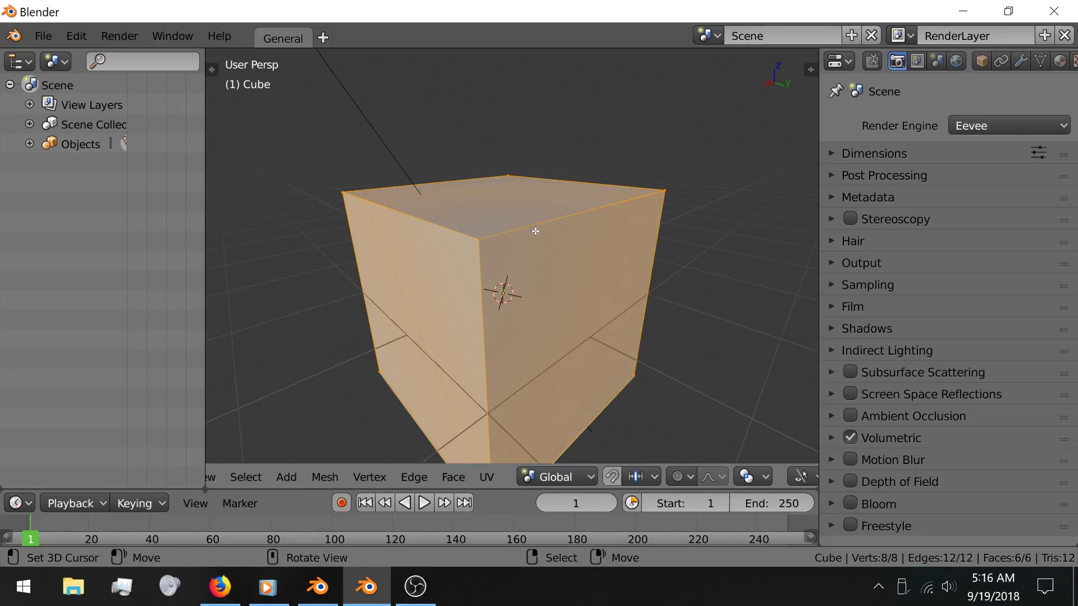
Deselect only the cube's nearest upper corner vertex with Circle Select and add it back to the selection.
{"action": "key", "text": "c"}
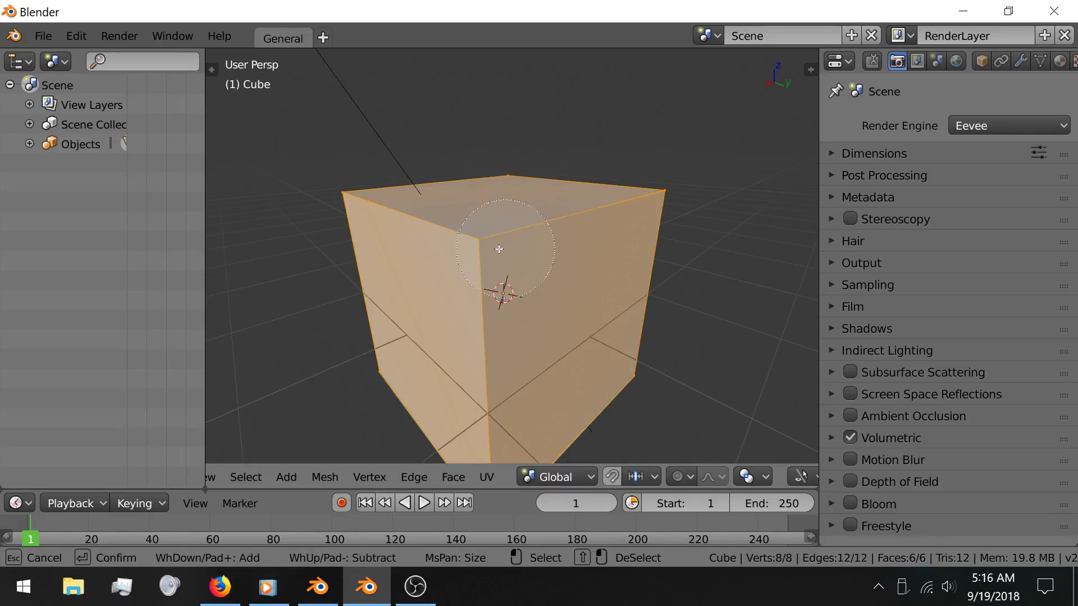
{"action": "key", "text": "Escape"}
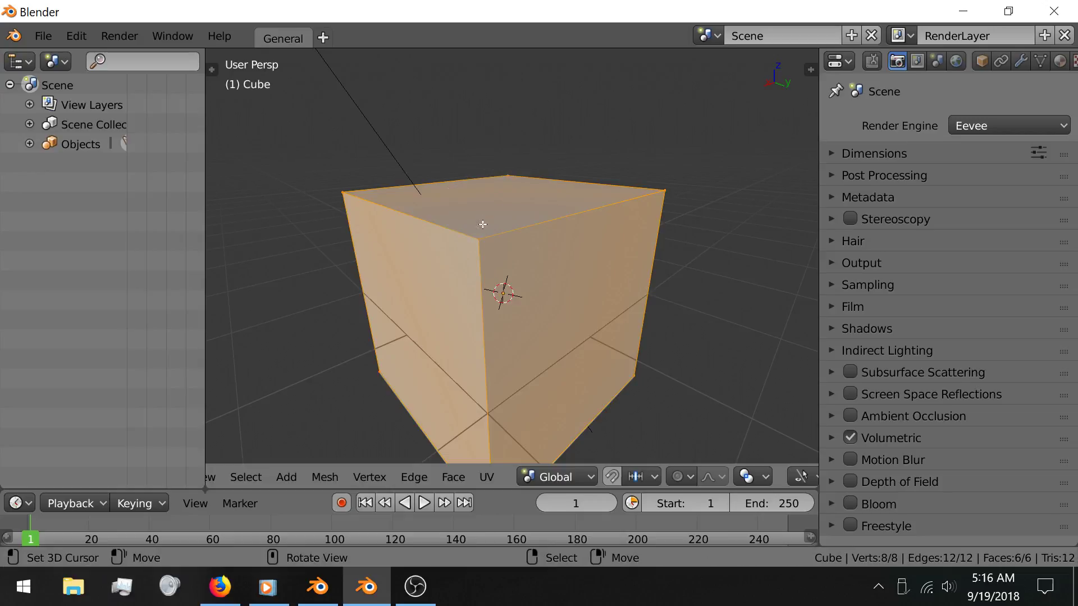
{"action": "key", "text": "c"}
{"action": "left_click", "coordinate": [477, 245], "text": "shift"}
{"action": "key", "text": "Escape"}
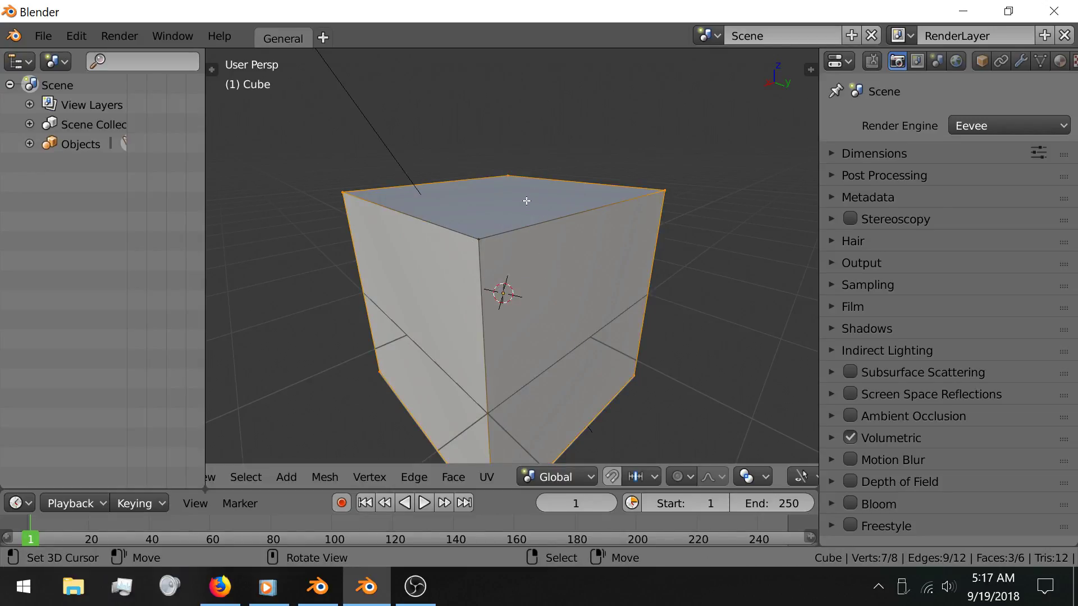
{"action": "left_click", "coordinate": [485, 230], "text": "shift"}
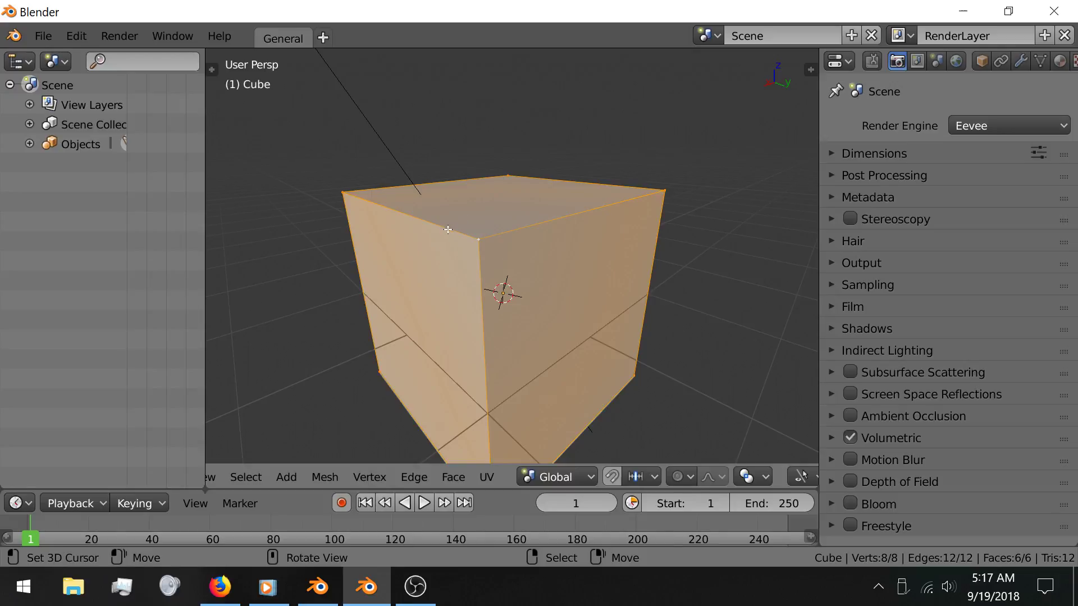
Look through the edge operations and UV mapping options for the fully selected cube without applying any.
{"action": "key", "text": "ctrl+e"}
{"action": "key", "text": "ctrl+u"}
{"action": "left_click", "coordinate": [464, 260]}
{"action": "key", "text": "u"}
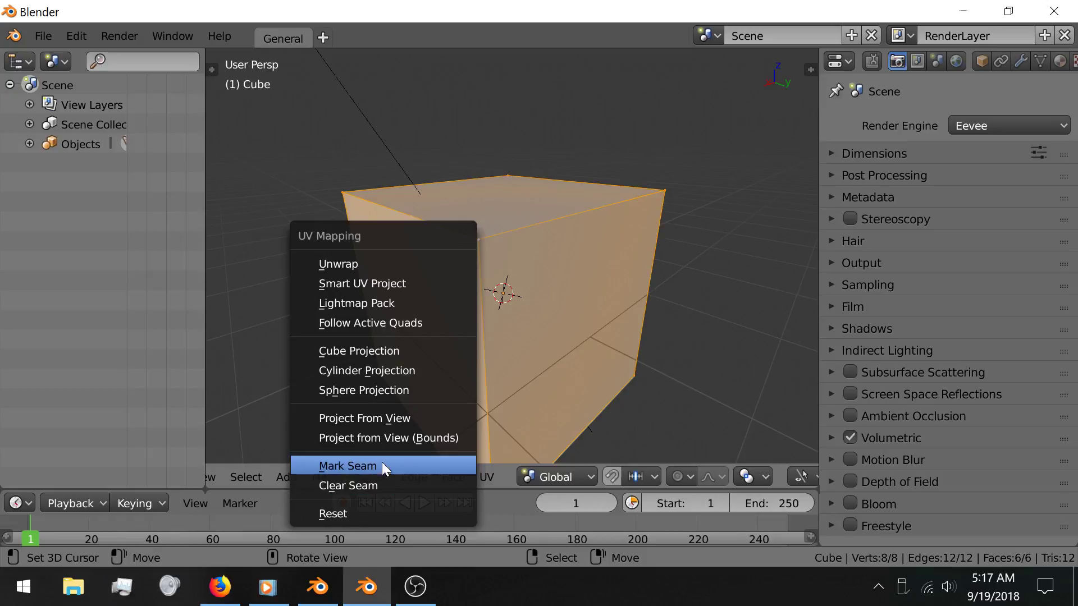
{"action": "left_click", "coordinate": [426, 467]}
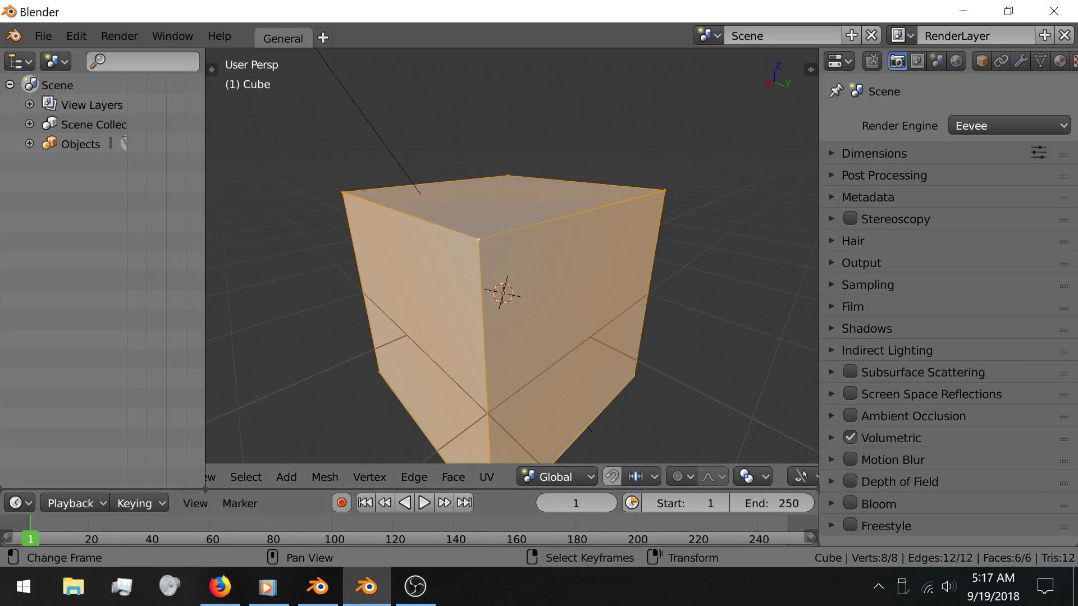
Check the UV mapping options in the Blender 2.79 window and return to the Blender 2.8 window.
{"action": "left_click", "coordinate": [318, 595]}
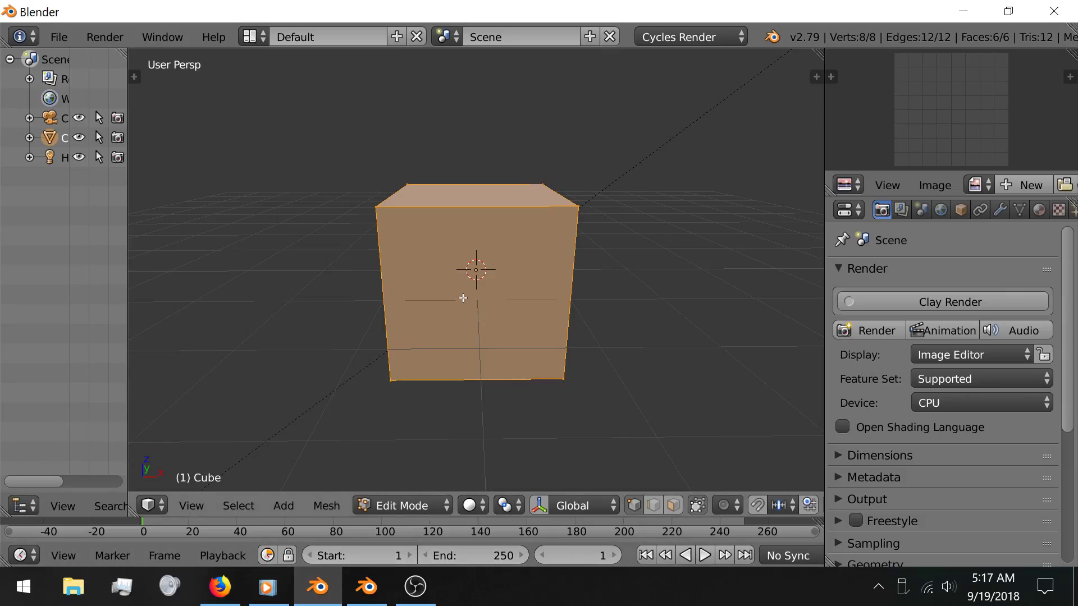
{"action": "key", "text": "u"}
{"action": "left_click", "coordinate": [384, 574]}
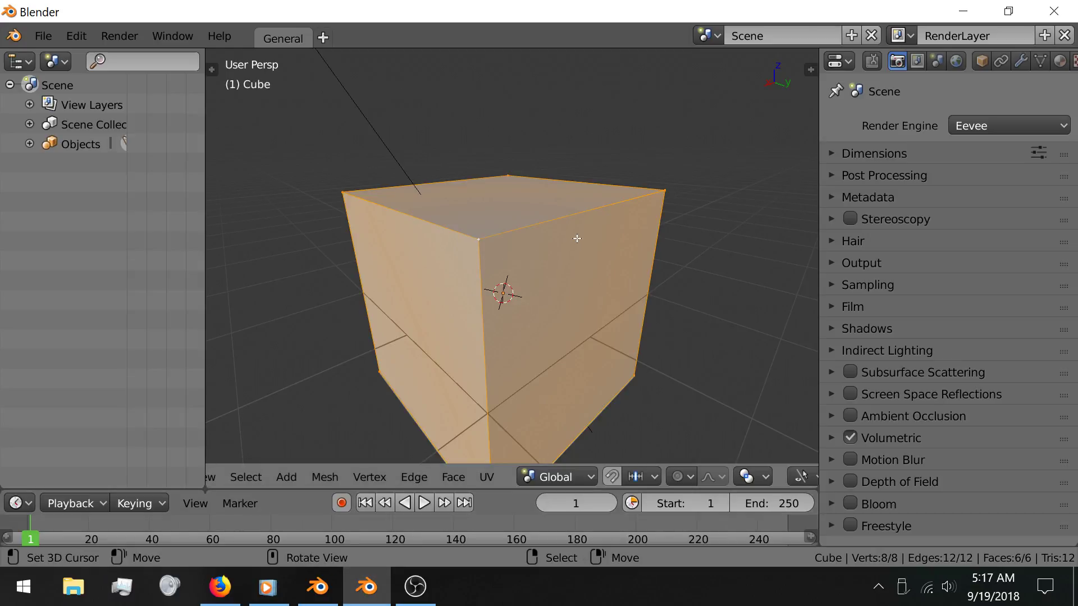
Look through the vertex and edge operations available for the selected cube in Blender 2.8.
{"action": "key", "text": "ctrl"}
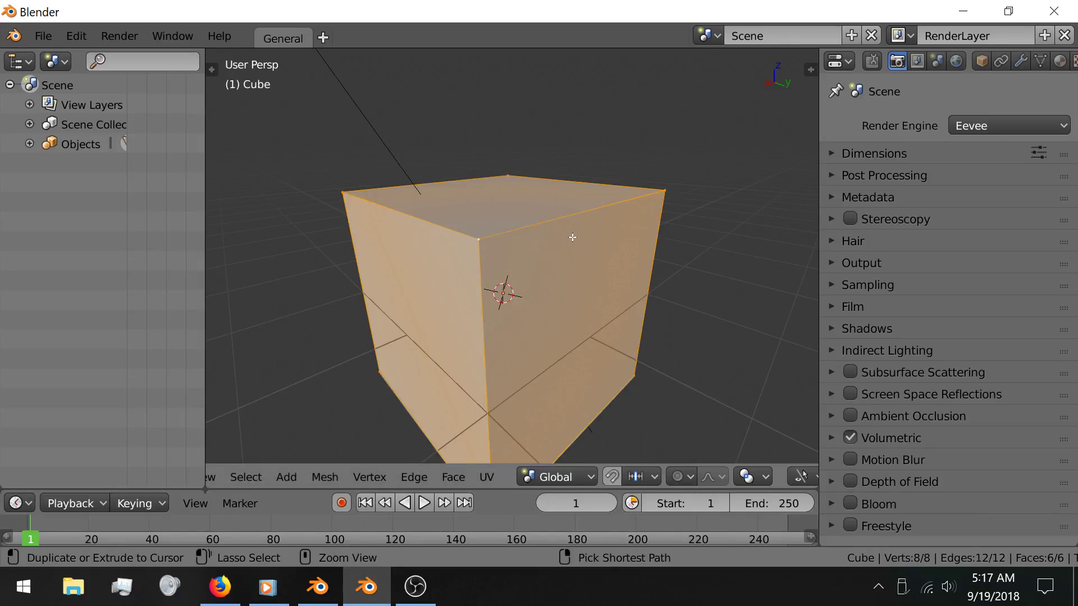
{"action": "key", "text": "ctrl+v"}
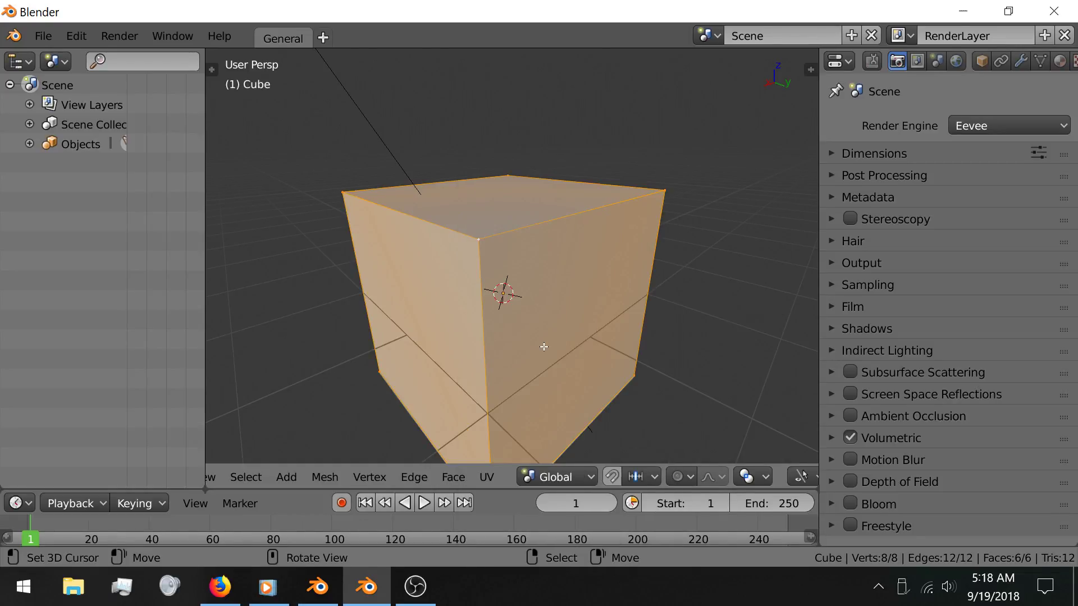
{"action": "key", "text": "ctrl"}
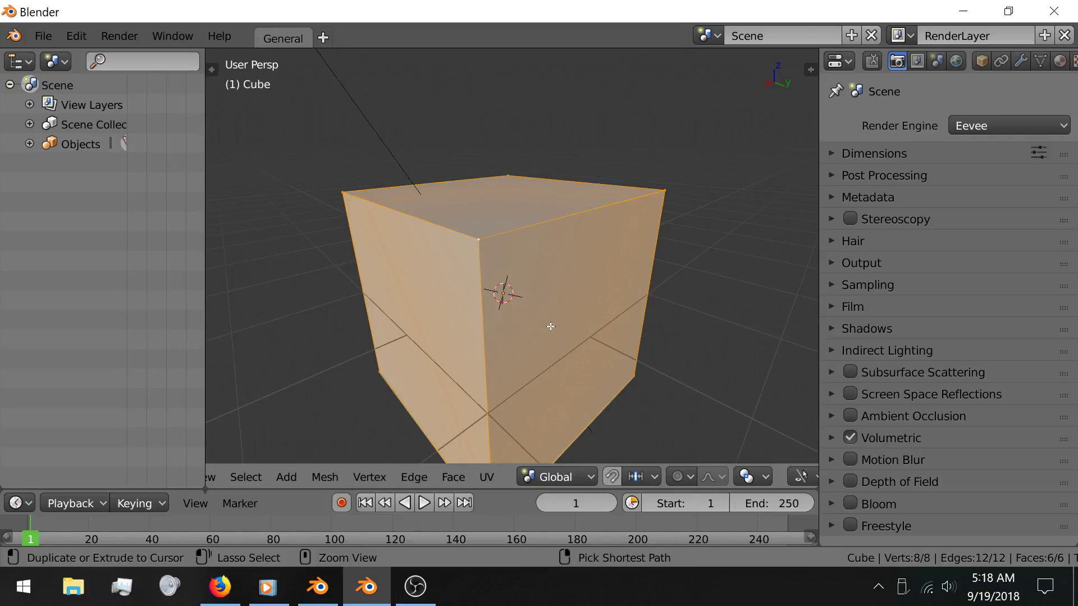
{"action": "key", "text": "ctrl+e"}
{"action": "key", "text": "ctrl+v"}
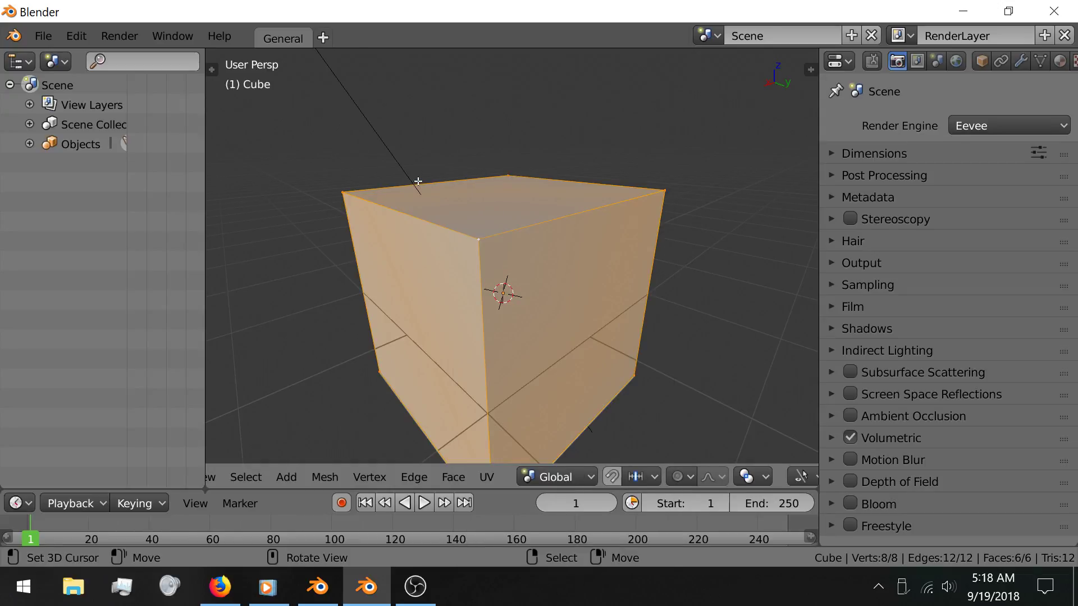
Show the tool shelf and look through its mesh editing tools down to Rip Region.
{"action": "key", "text": "t"}
{"action": "scroll", "coordinate": [315, 200], "scroll_direction": "down", "scroll_amount": 6}
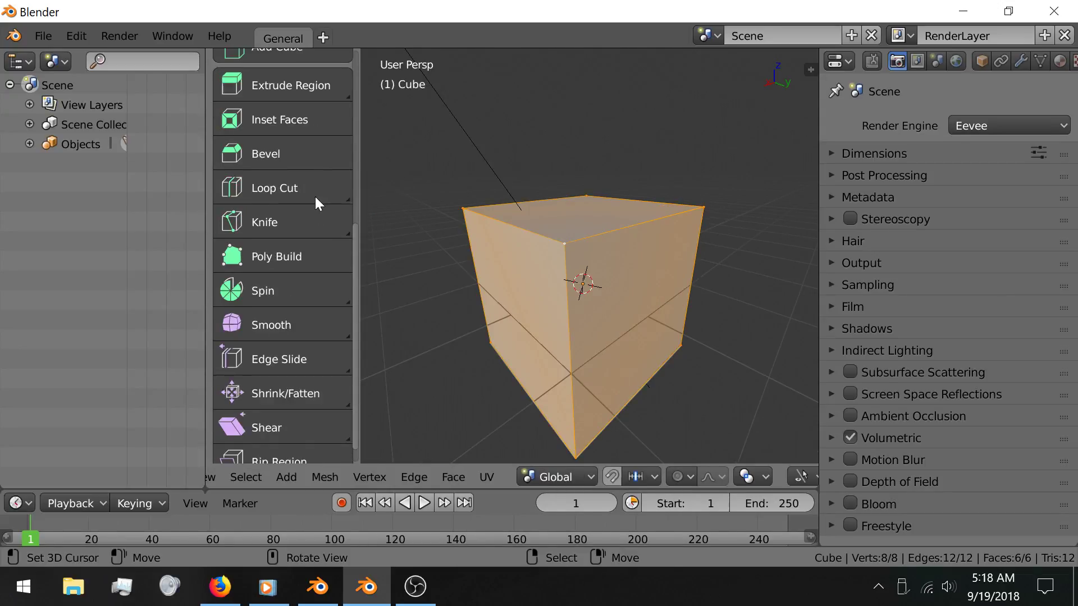
{"action": "scroll", "coordinate": [318, 197], "scroll_direction": "down", "scroll_amount": 1}
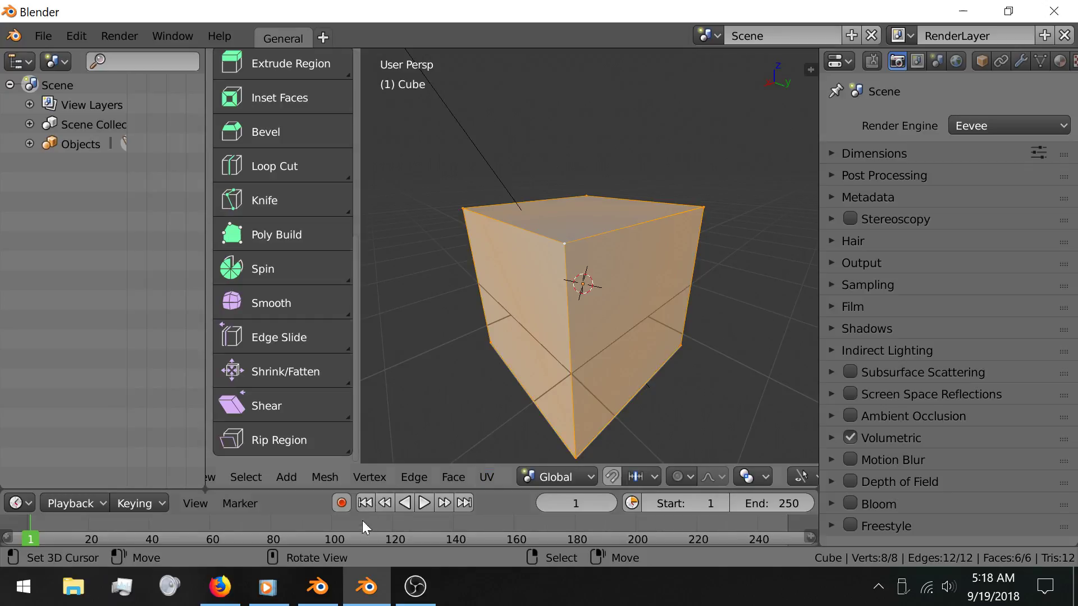
Switch to the Blender 2.79 window and show its tool shelf for the cube in Edit Mode.
{"action": "left_click", "coordinate": [318, 586]}
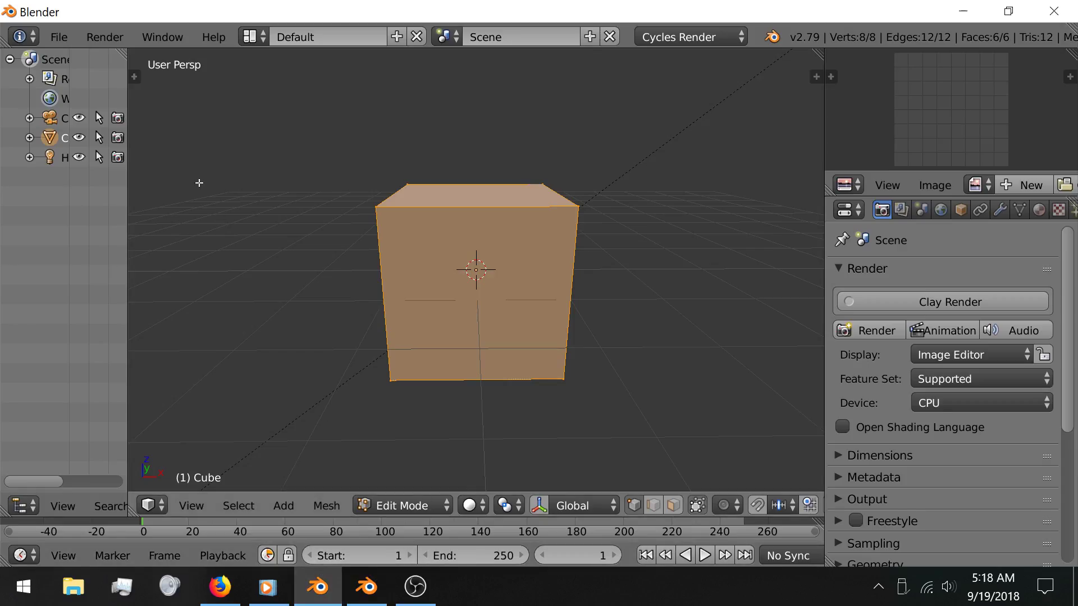
{"action": "key", "text": "t"}
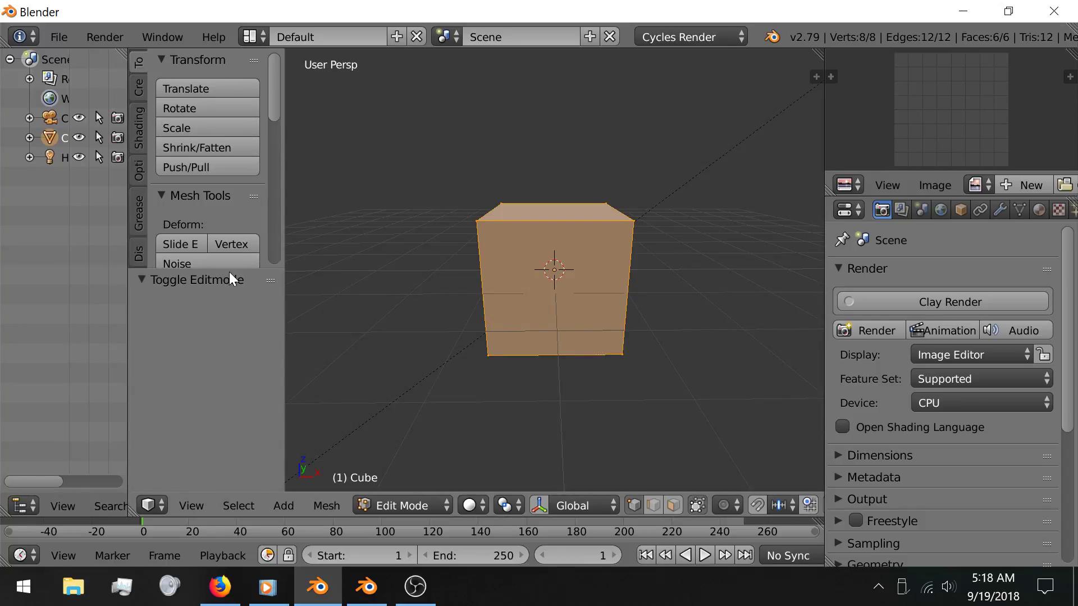
Enlarge the tool shelf and look through its mesh tools, mesh primitives, and shading and UV options in Blender 2.79.
{"action": "left_click_drag", "start_coordinate": [230, 278], "coordinate": [231, 497]}
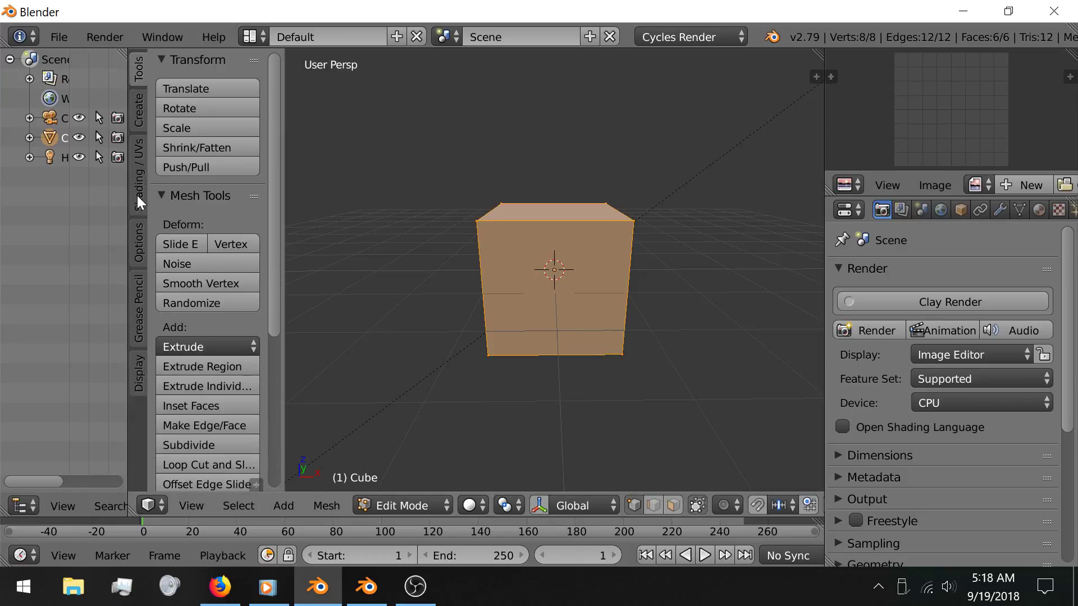
{"action": "scroll", "coordinate": [174, 154], "scroll_direction": "down", "scroll_amount": 8}
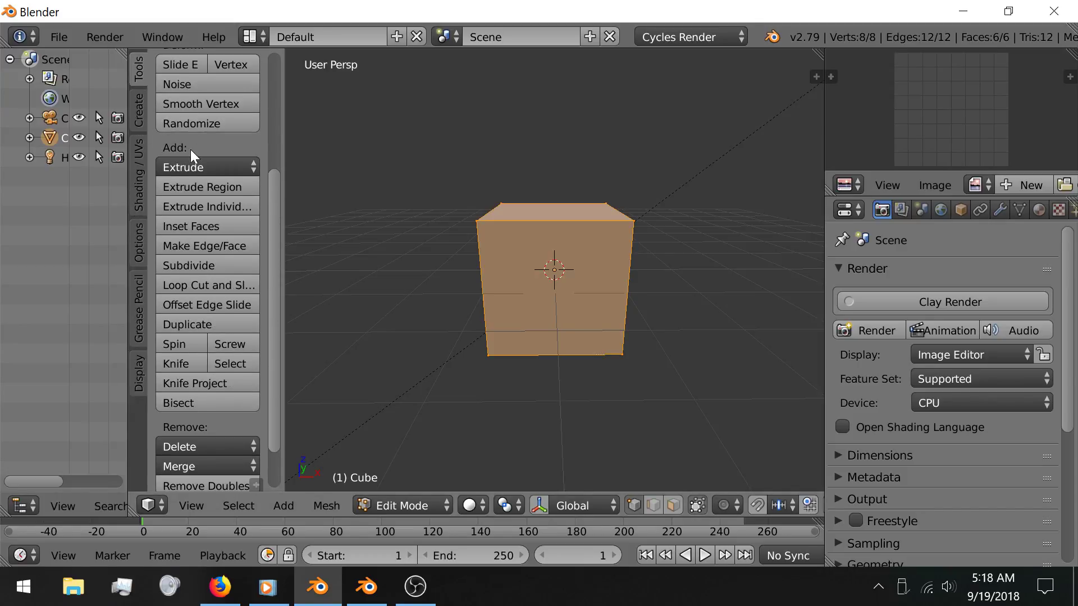
{"action": "scroll", "coordinate": [203, 322], "scroll_direction": "down", "scroll_amount": 3}
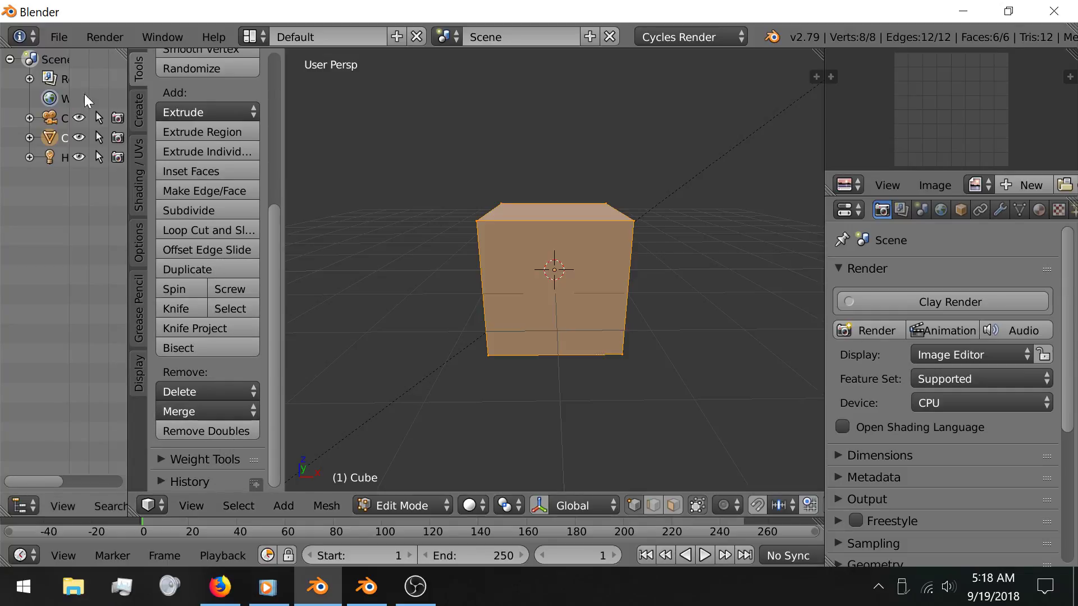
{"action": "left_click", "coordinate": [143, 113]}
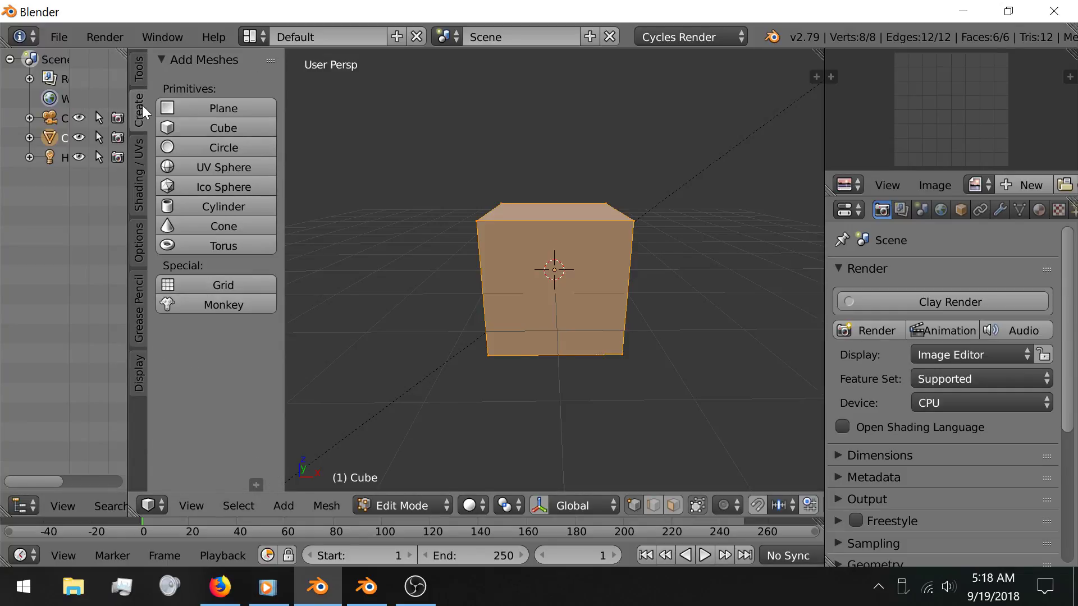
{"action": "left_click", "coordinate": [138, 173]}
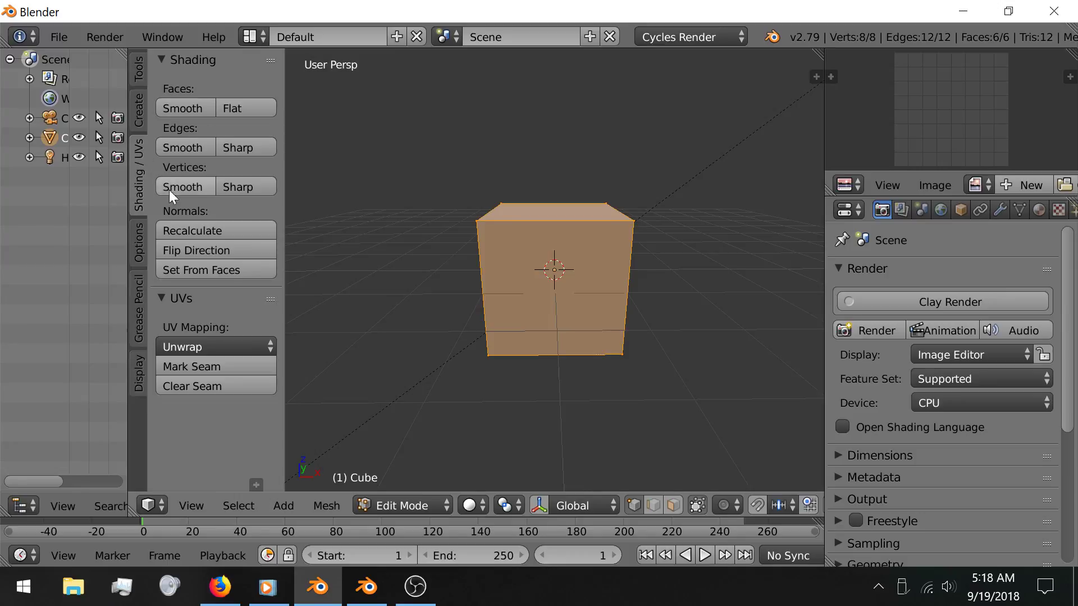
{"action": "left_click", "coordinate": [210, 233]}
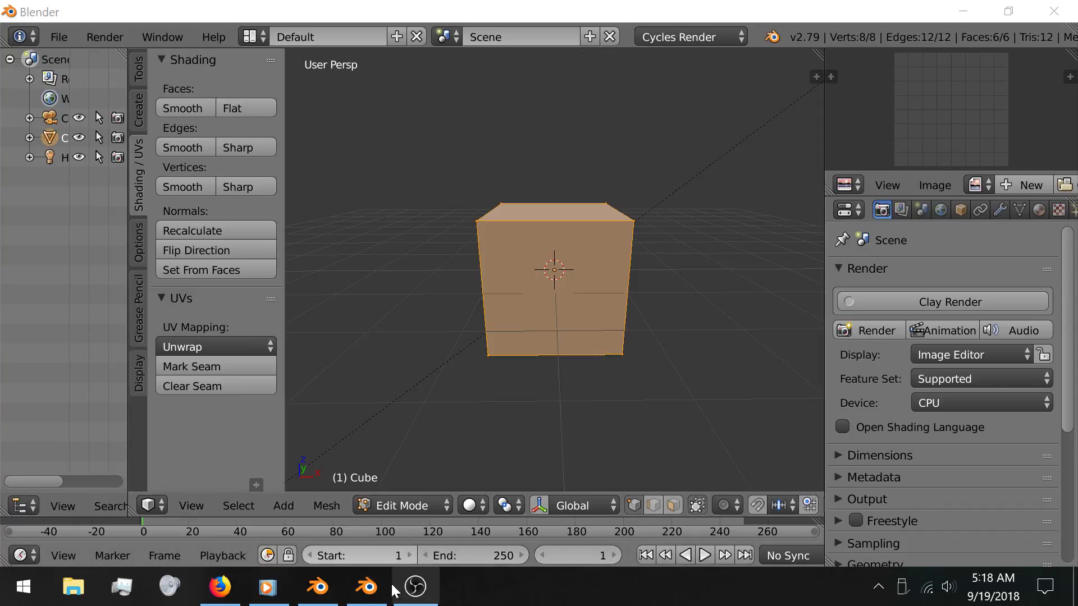
Switch to the Blender 2.8 window, hide its tool shelf and look through the 3D view's sidebar properties.
{"action": "left_click", "coordinate": [373, 597]}
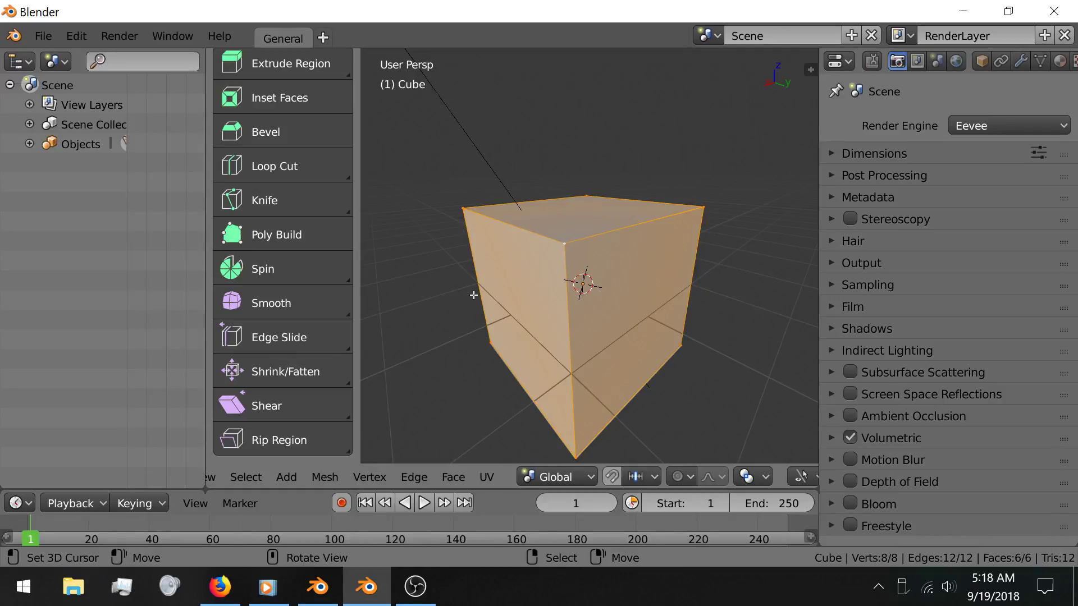
{"action": "key", "text": "t"}
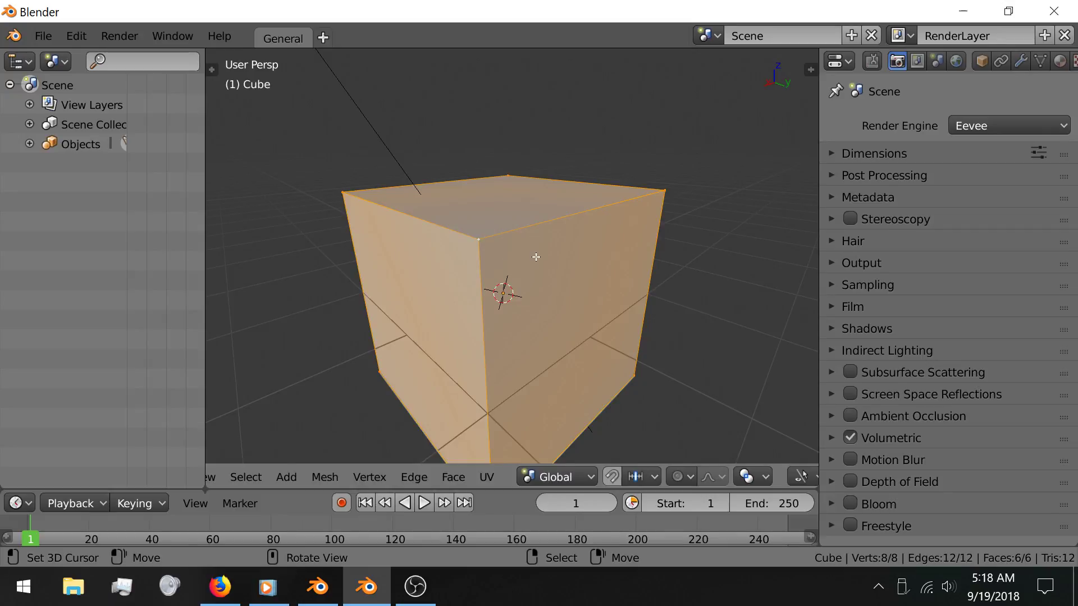
{"action": "key", "text": "n"}
{"action": "scroll", "coordinate": [753, 321], "scroll_direction": "down", "scroll_amount": 8}
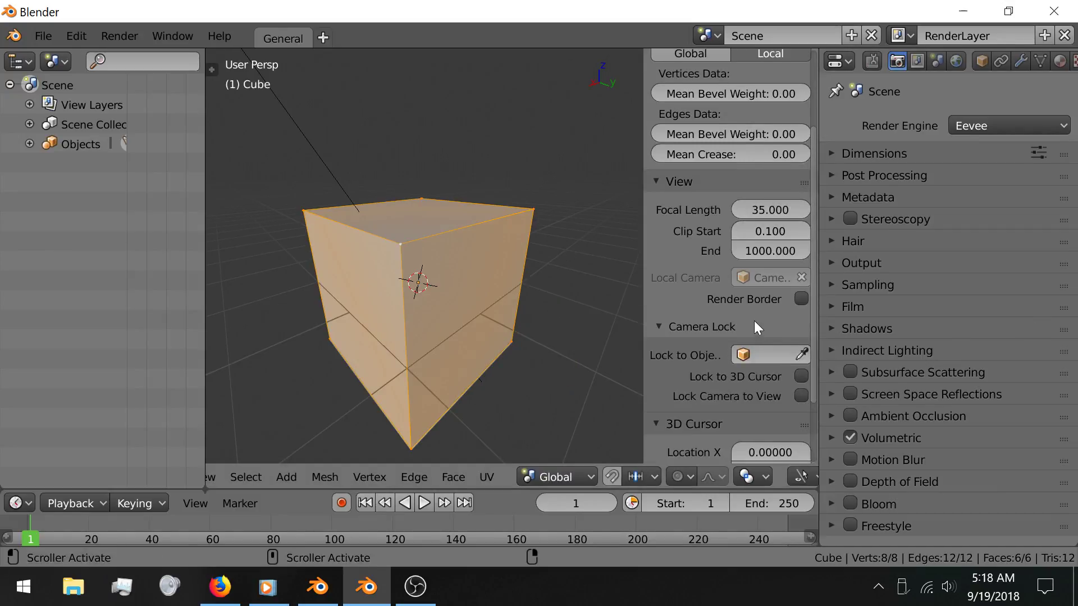
{"action": "key", "text": "n"}
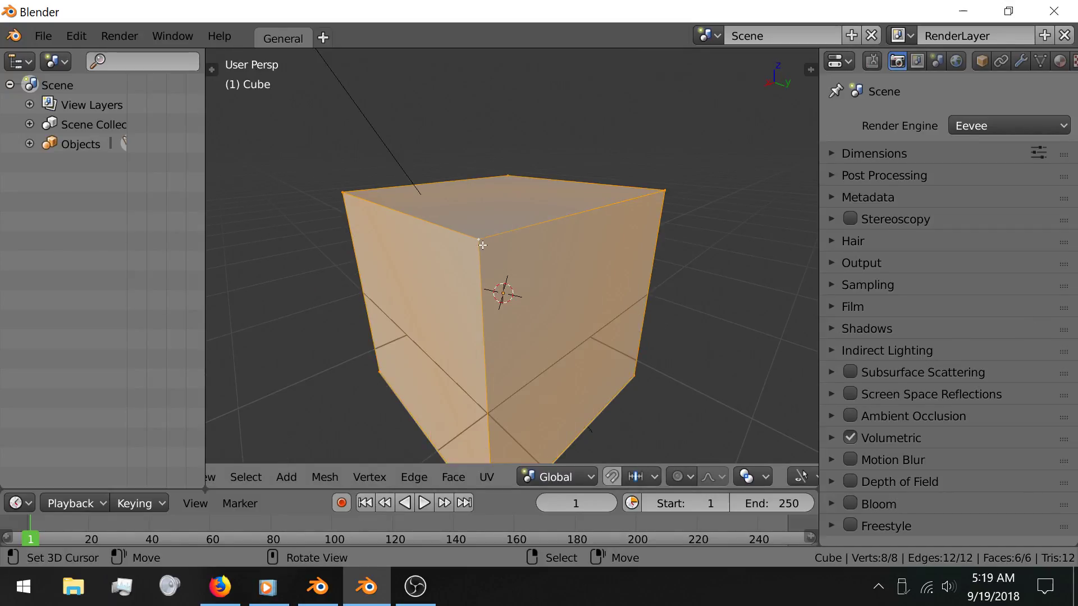
Look through the face operations and the mesh clean-up operations available for the selected cube.
{"action": "key", "text": "ctrl+f"}
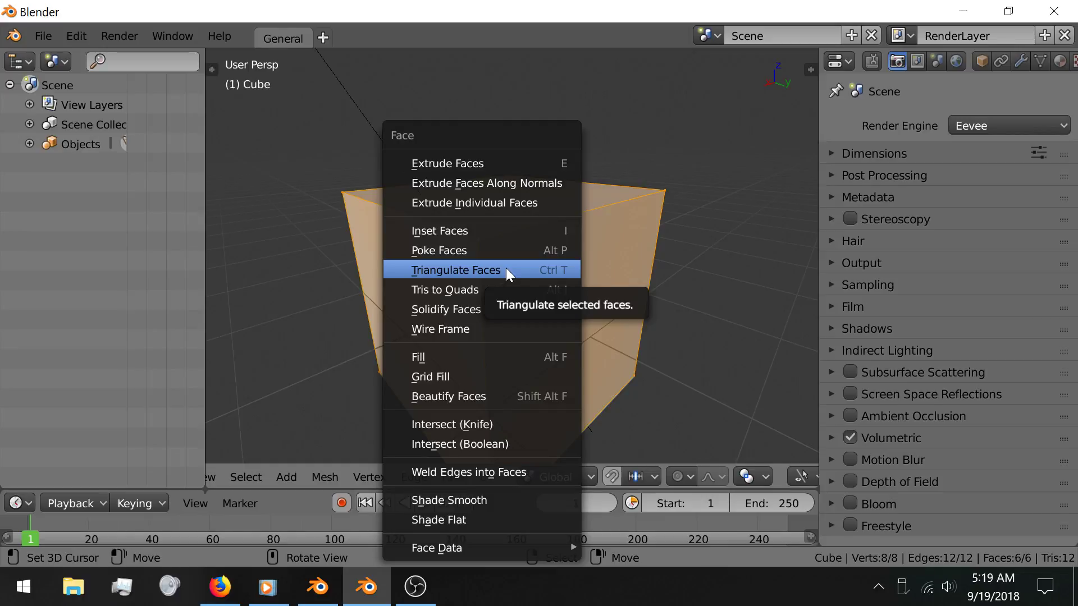
{"action": "left_click", "coordinate": [551, 520]}
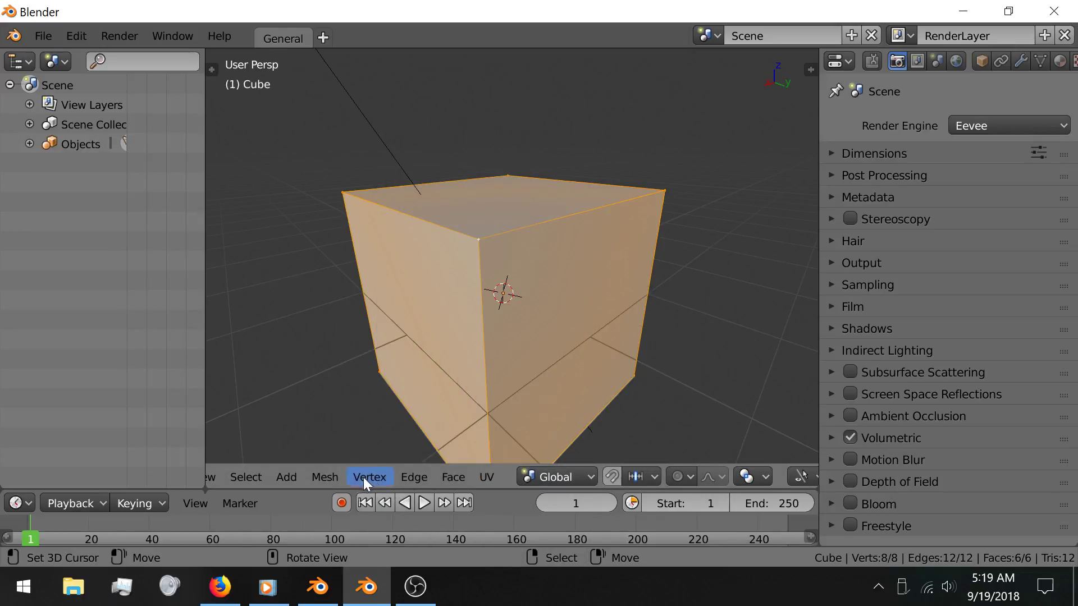
{"action": "left_click", "coordinate": [323, 477]}
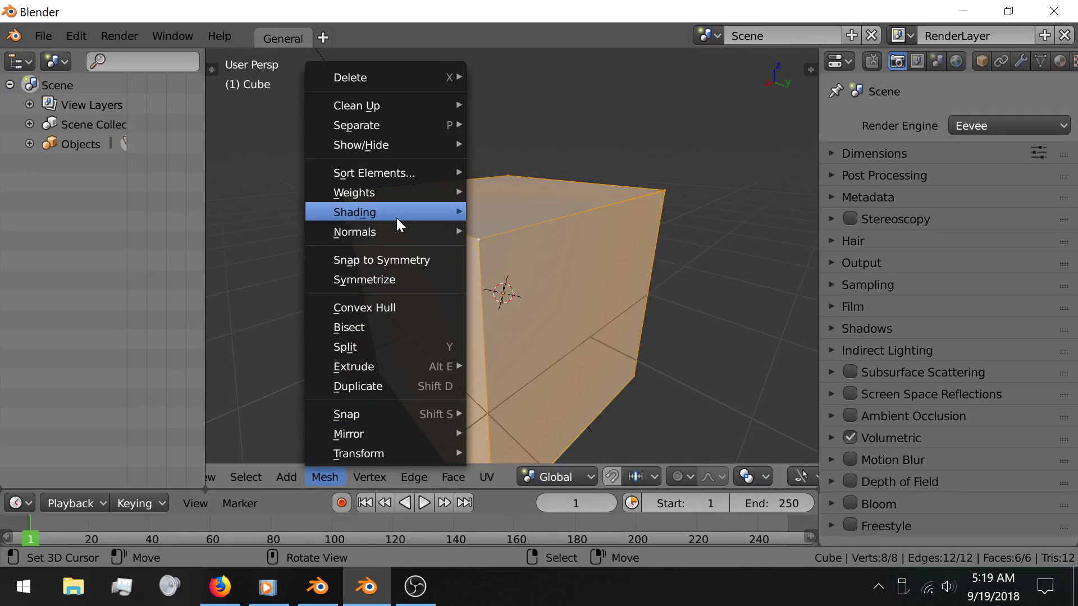
{"action": "mouse_move", "coordinate": [424, 108]}
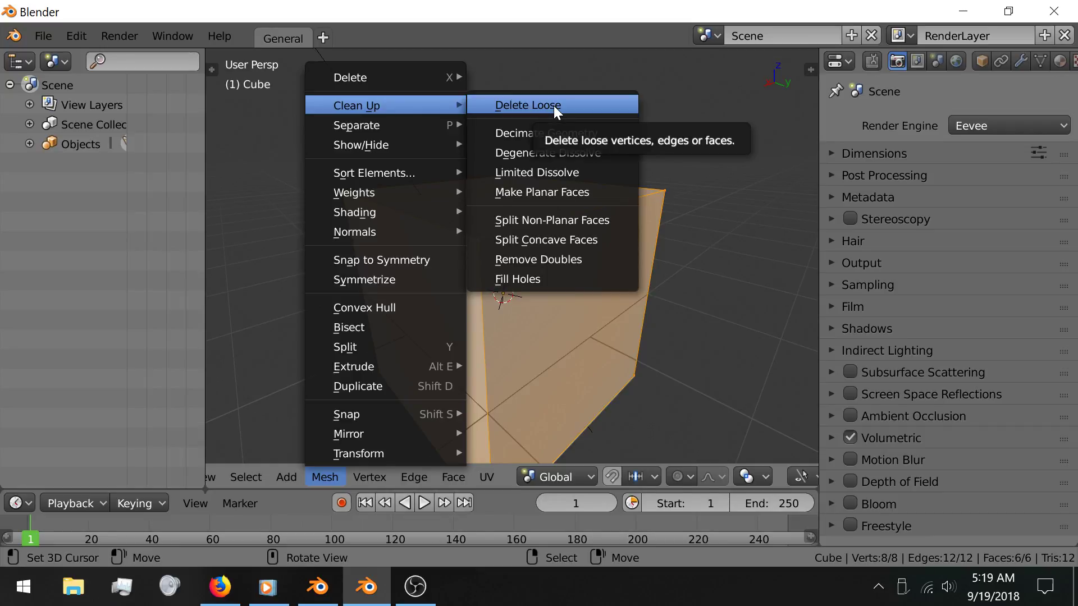
Recalculate the cube's normals to the outside, try the Inside option and leave it off.
{"action": "mouse_move", "coordinate": [396, 233]}
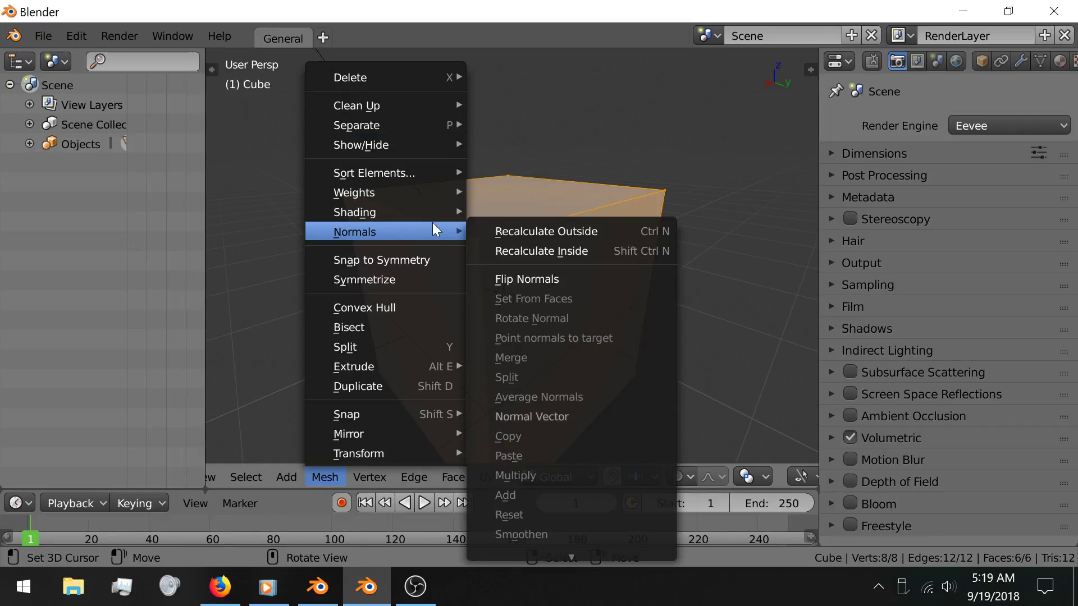
{"action": "left_click", "coordinate": [556, 227]}
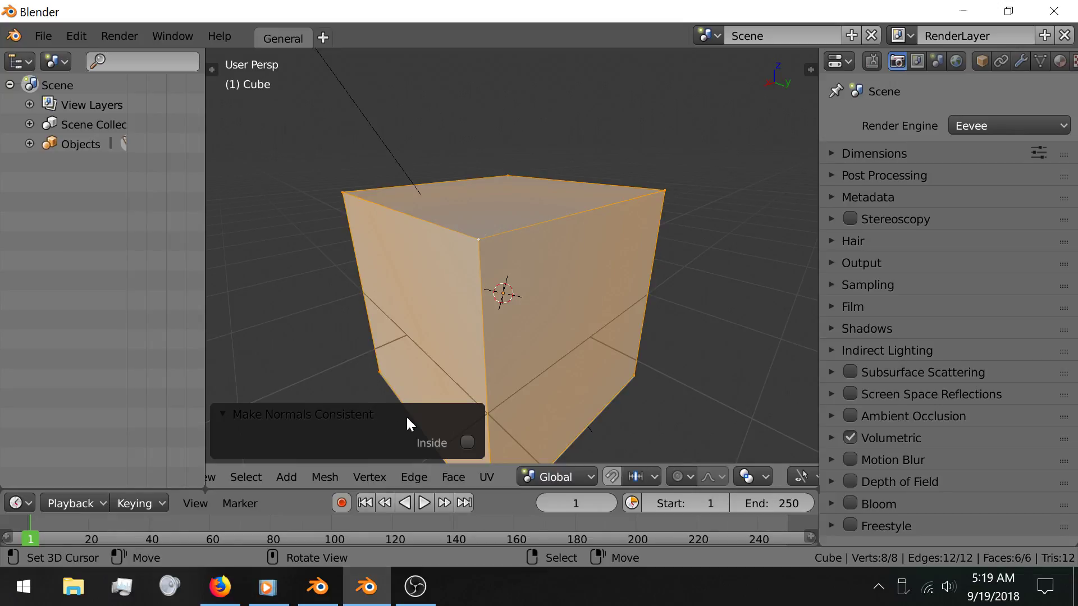
{"action": "left_click", "coordinate": [466, 443]}
{"action": "left_click", "coordinate": [466, 442]}
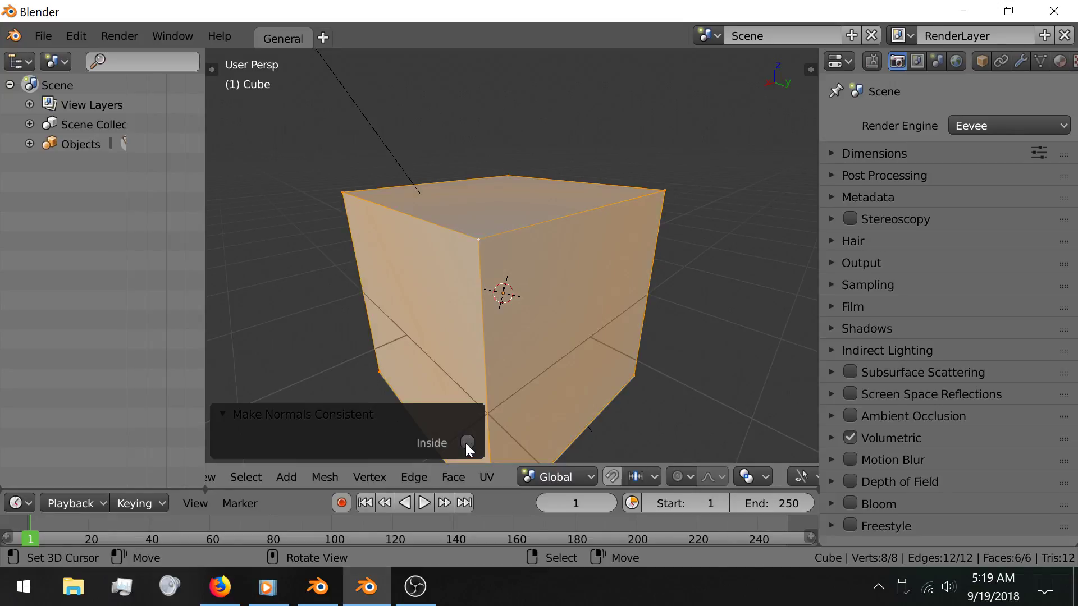
{"action": "left_click", "coordinate": [377, 415]}
Deselect the whole mesh and return the cube to Object Mode.
{"action": "key", "text": "alt+a"}
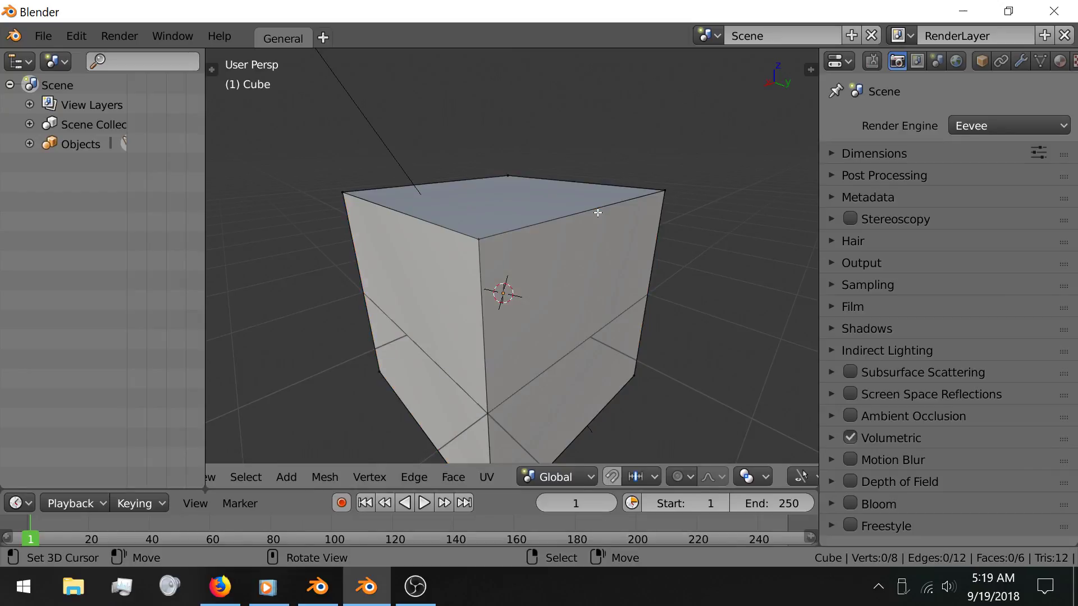
{"action": "key", "text": "Tab"}
{"action": "middle_click_drag", "start_coordinate": [577, 238], "coordinate": [601, 393]}
{"action": "scroll", "coordinate": [382, 475], "scroll_direction": "up", "scroll_amount": 5}
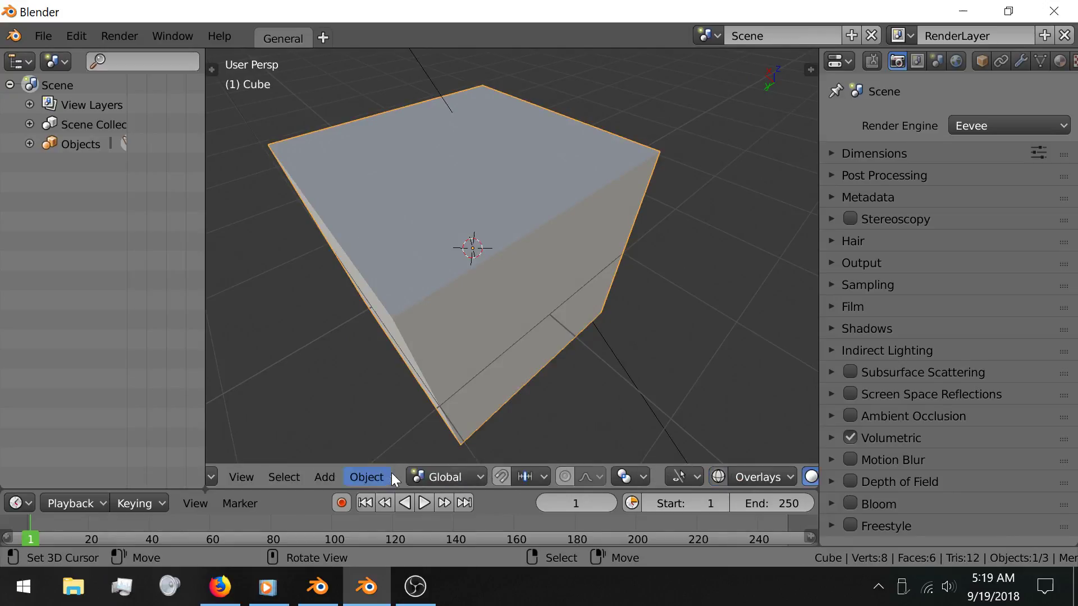
{"action": "scroll", "coordinate": [353, 483], "scroll_direction": "up", "scroll_amount": 1}
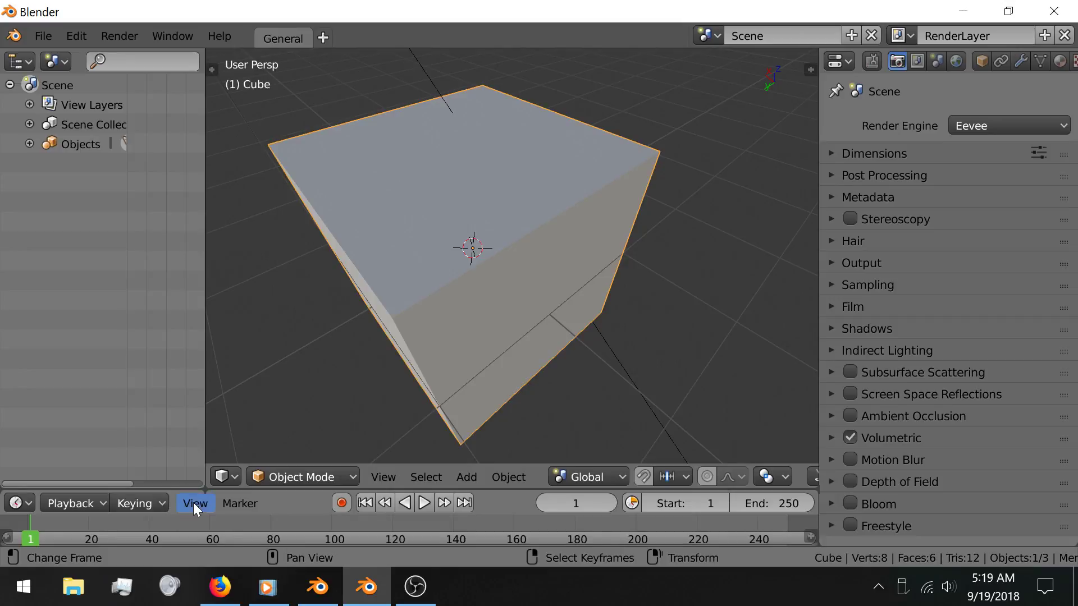
Set the active keying set to LocRotScale and insert a keyframe for the cube at frame 1.
{"action": "left_click", "coordinate": [157, 501]}
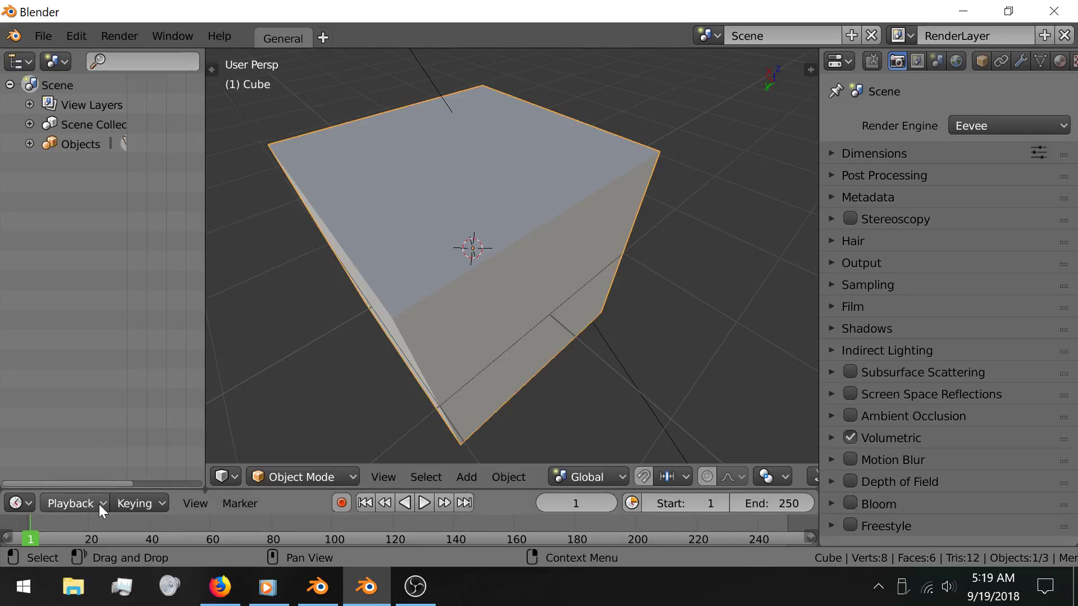
{"action": "left_click", "coordinate": [129, 500]}
{"action": "left_click", "coordinate": [147, 359]}
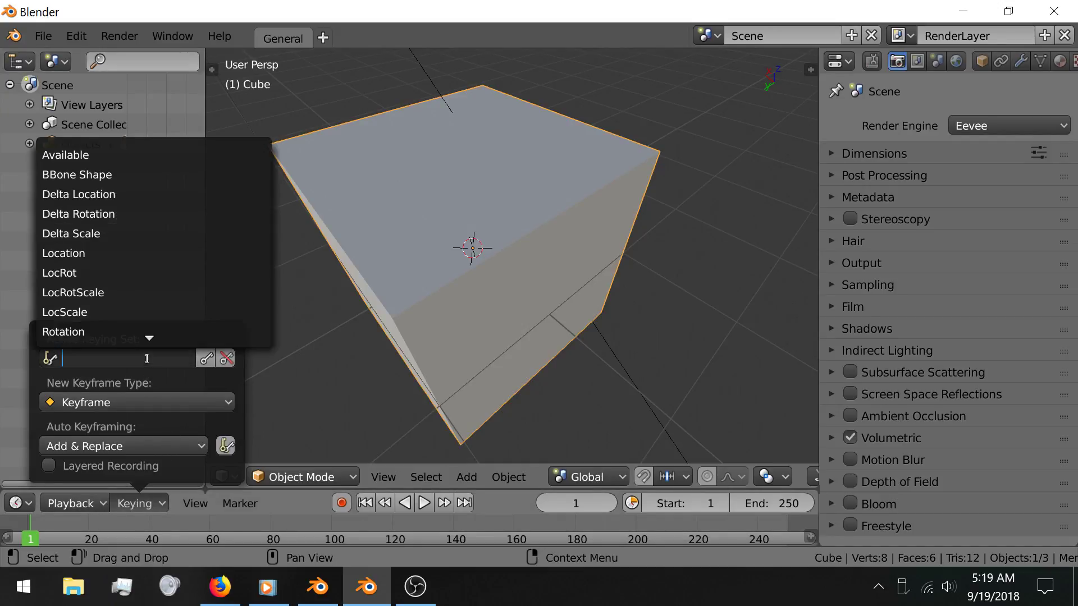
{"action": "left_click", "coordinate": [110, 289]}
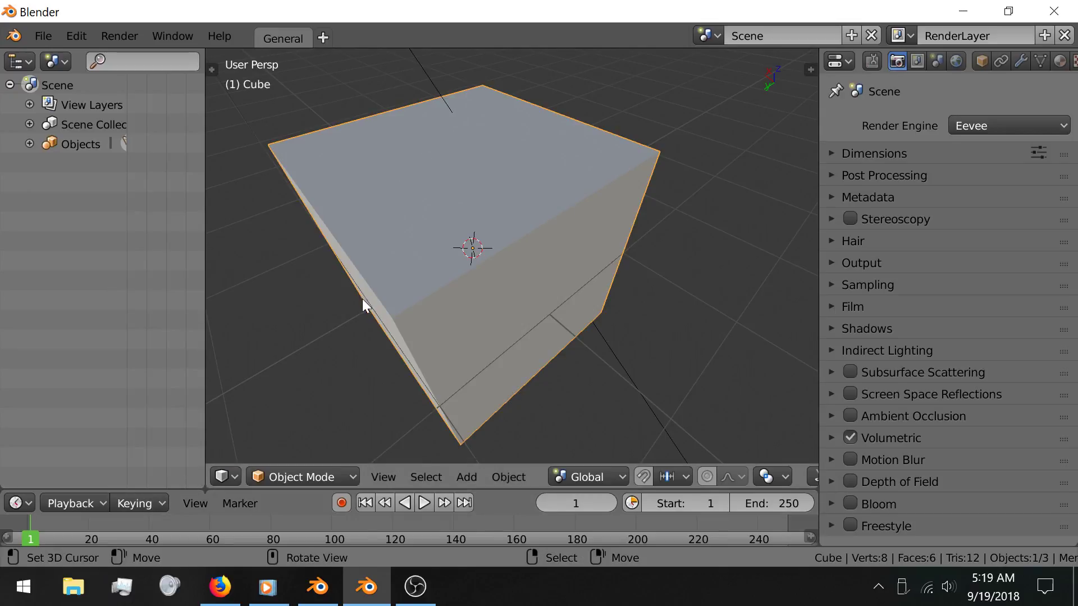
{"action": "key", "text": "i"}
Go to frame 17, move the cube away from the 3D cursor and insert a keyframe.
{"action": "key", "text": "g"}
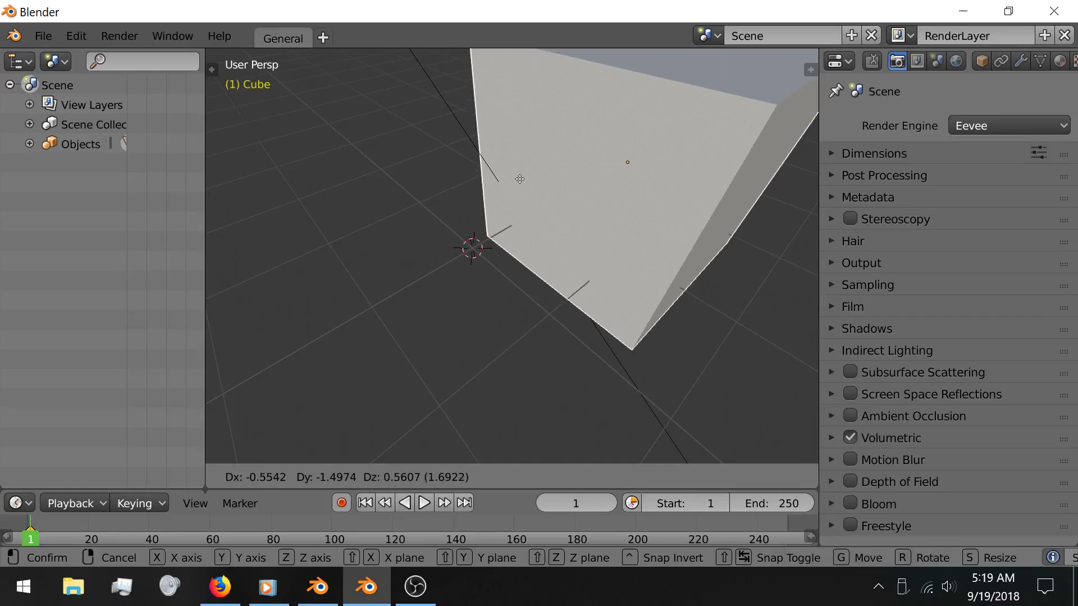
{"action": "left_click", "coordinate": [422, 297]}
{"action": "left_click", "coordinate": [79, 518]}
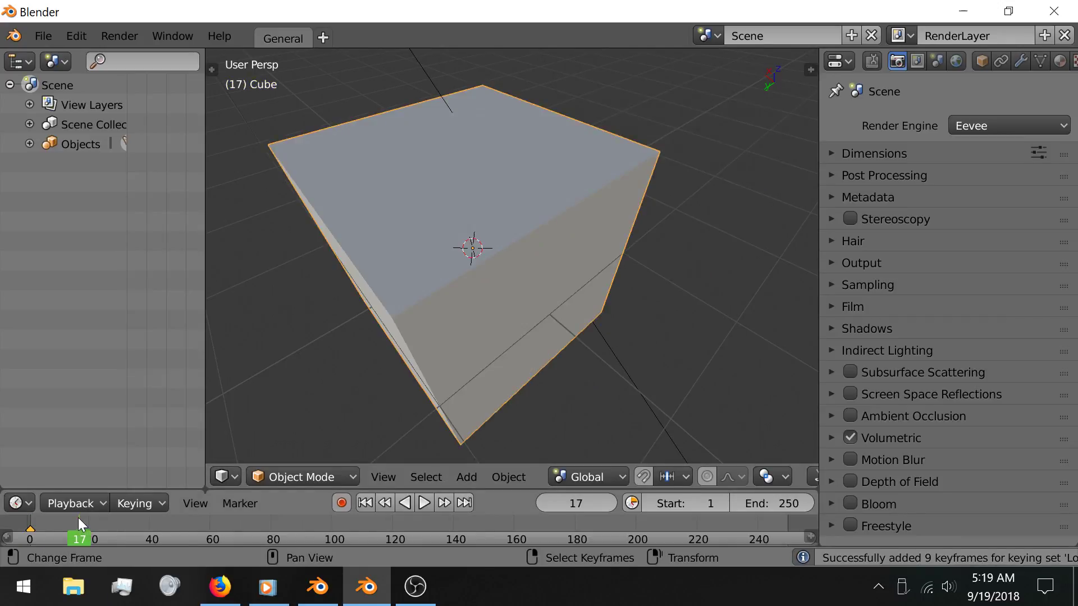
{"action": "key", "text": "g"}
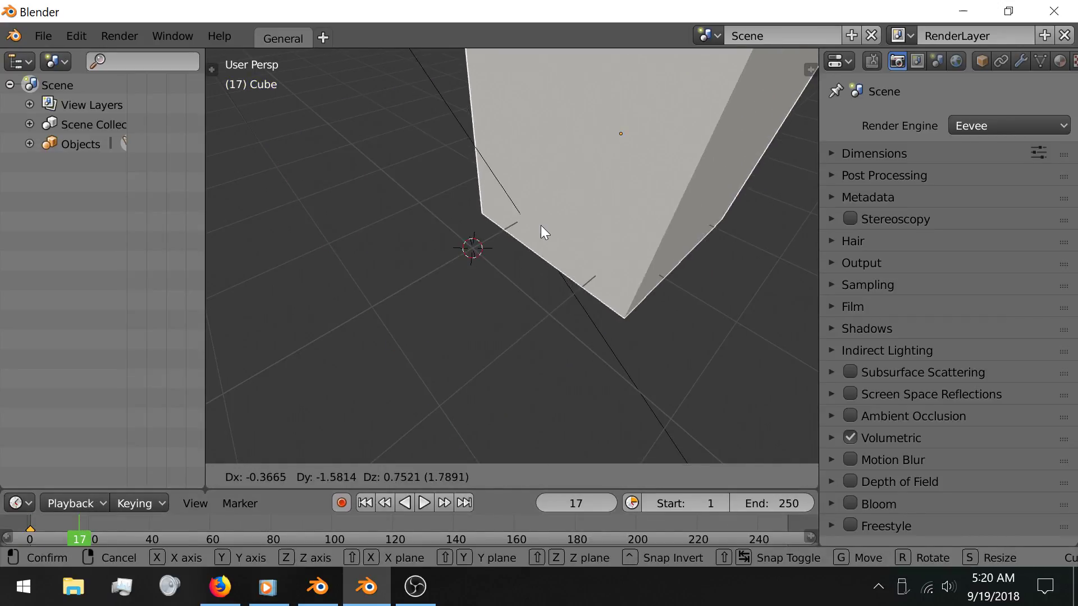
{"action": "left_click", "coordinate": [526, 230]}
{"action": "key", "text": "i"}
{"action": "scroll", "coordinate": [500, 244], "scroll_direction": "down", "scroll_amount": 4}
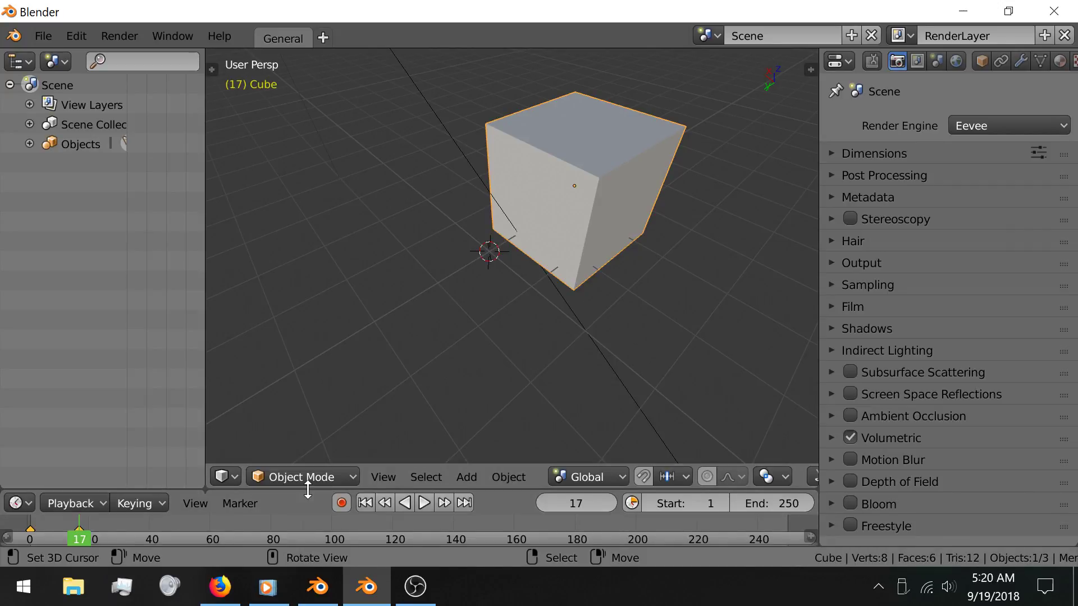
Enlarge the timeline, and with the current frame at 11 set the new keyframe type to Breakdown.
{"action": "left_click_drag", "start_coordinate": [306, 490], "coordinate": [311, 421]}
{"action": "left_click_drag", "start_coordinate": [80, 467], "coordinate": [62, 486]}
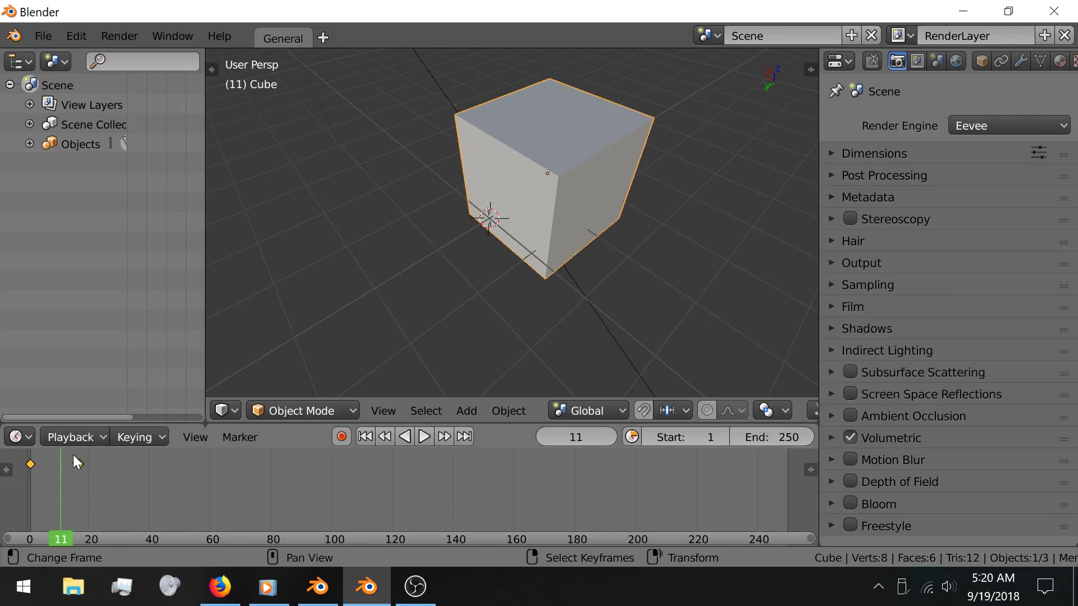
{"action": "left_click", "coordinate": [150, 433]}
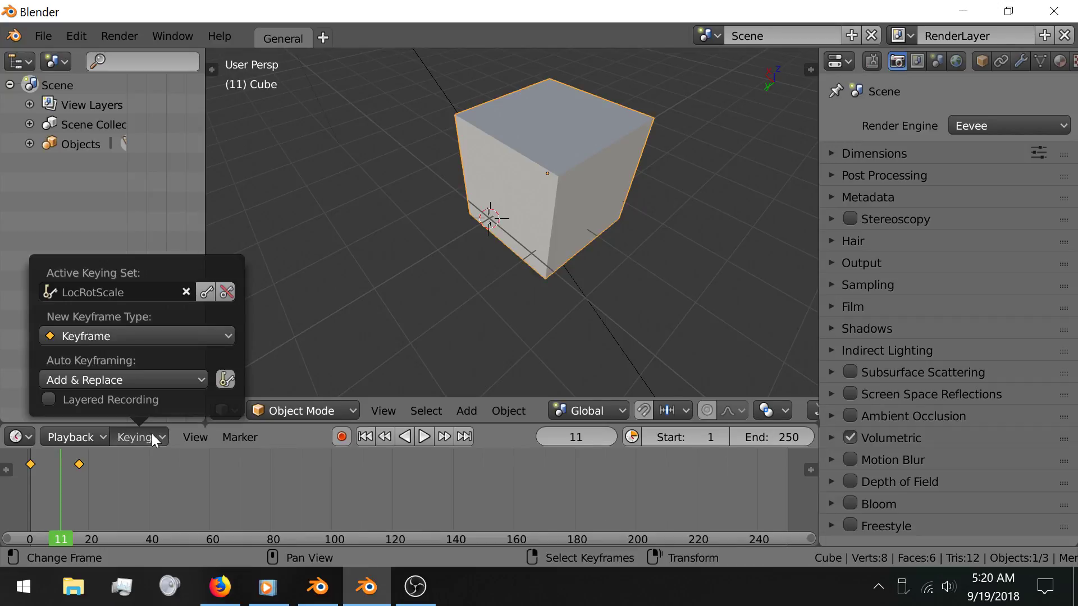
{"action": "left_click", "coordinate": [133, 334]}
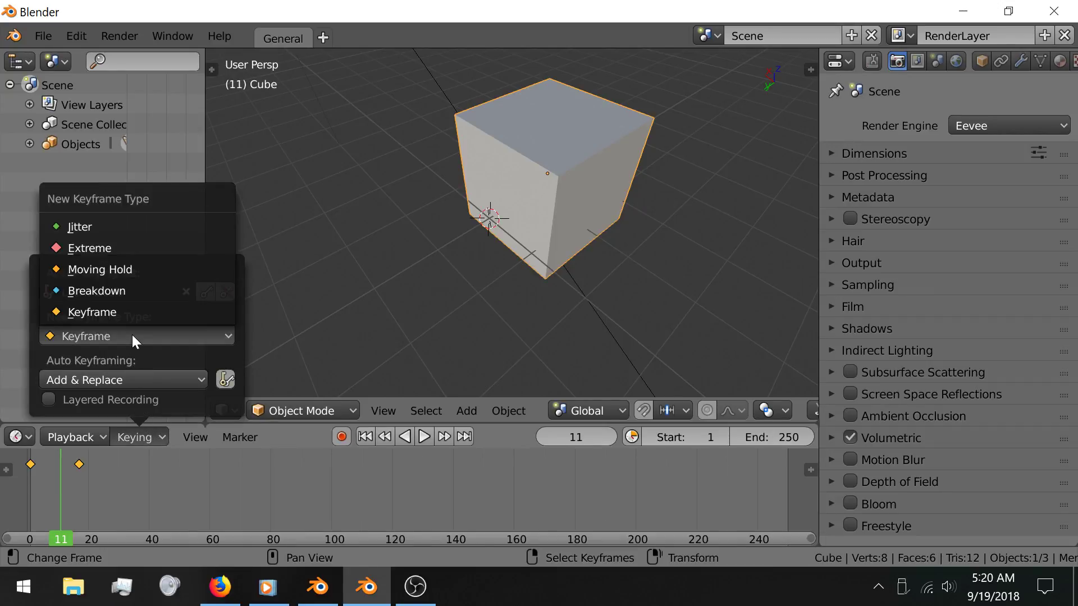
{"action": "left_click", "coordinate": [120, 292]}
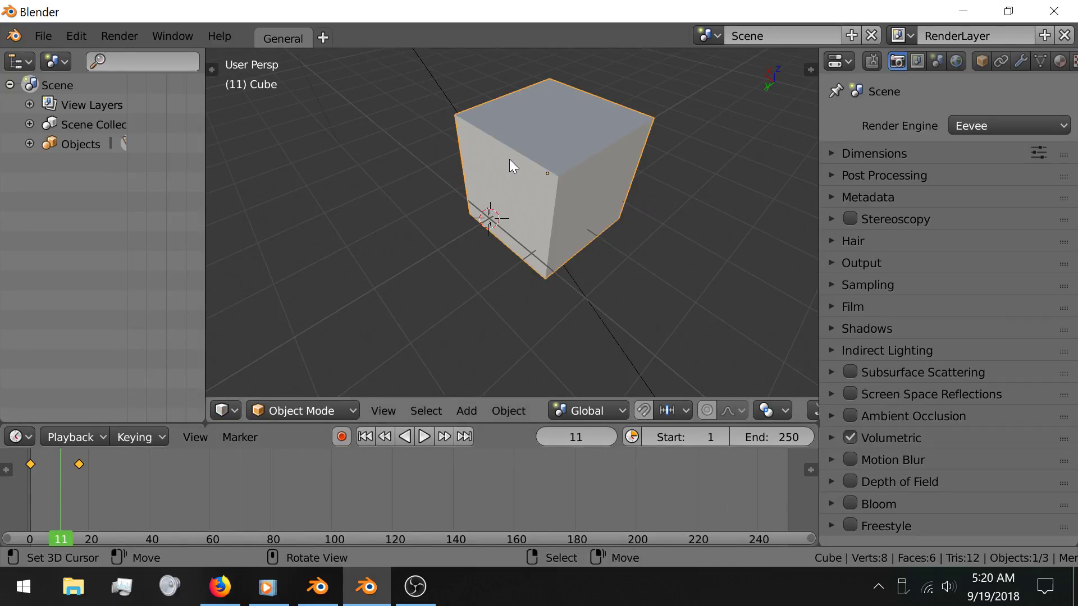
Move the cube lower in the view at frame 11 and insert a Breakdown keyframe.
{"action": "key", "text": "g"}
{"action": "left_click", "coordinate": [562, 248]}
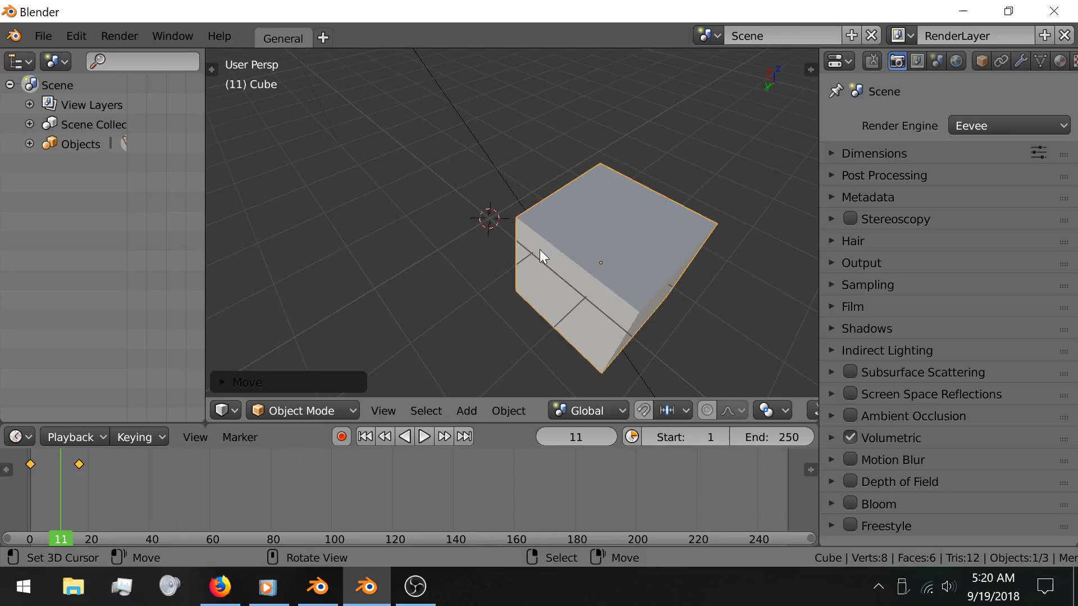
{"action": "key", "text": "i"}
Play the animation and scrub between frame 1 and frame 18 to check the cube's motion through its three keyframes.
{"action": "left_click", "coordinate": [49, 483]}
{"action": "key", "text": "space"}
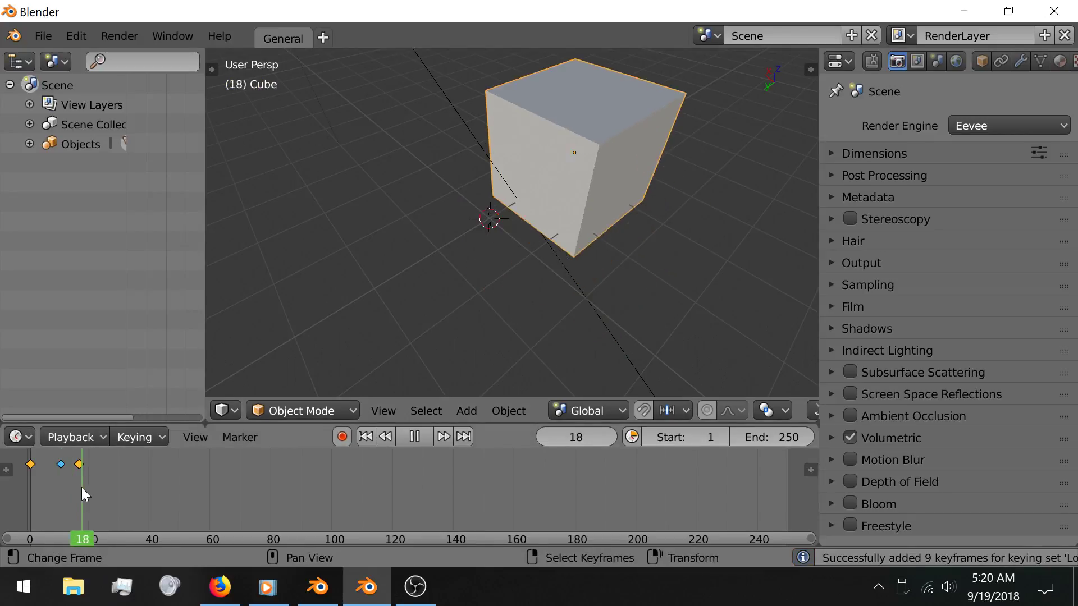
{"action": "left_click", "coordinate": [29, 485]}
{"action": "left_click", "coordinate": [23, 486]}
{"action": "left_click", "coordinate": [82, 489]}
{"action": "left_click", "coordinate": [48, 489]}
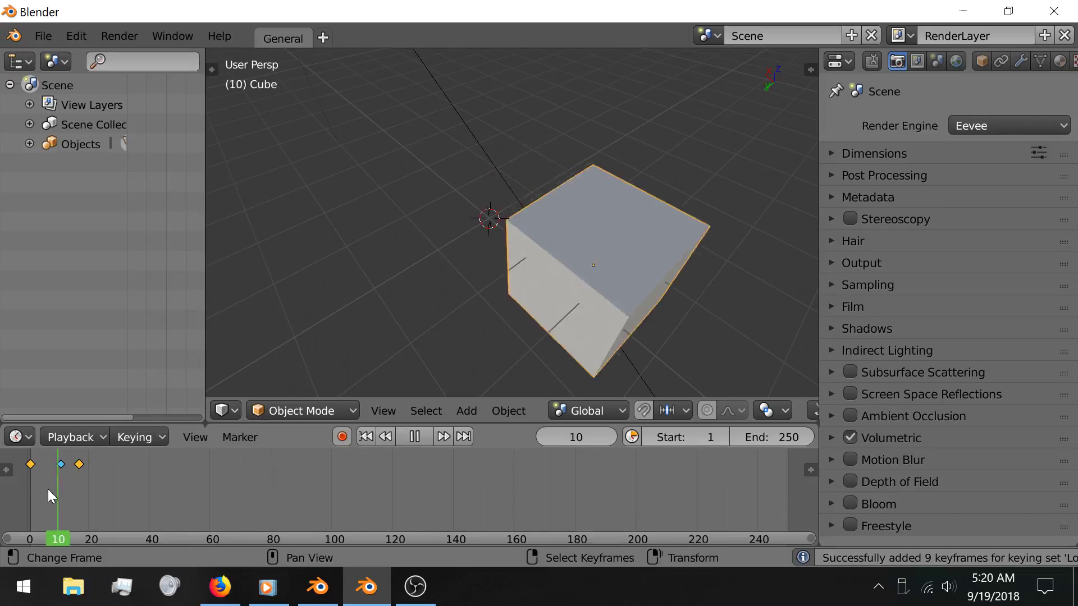
{"action": "left_click", "coordinate": [55, 493]}
{"action": "left_click", "coordinate": [25, 493]}
{"action": "left_click", "coordinate": [73, 503]}
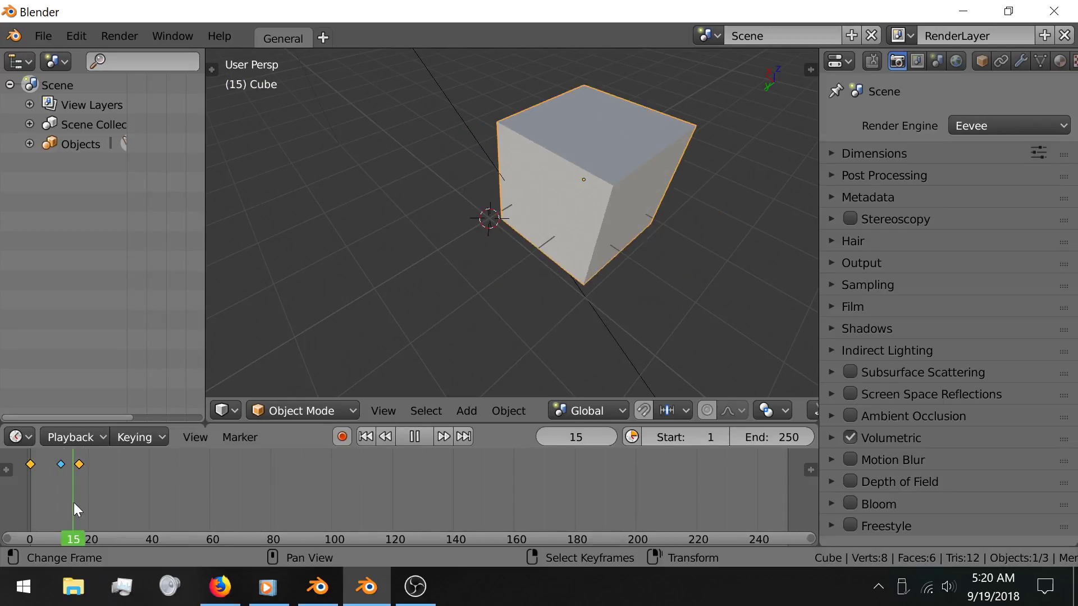
Switch to the Blender 2.79 window, return the cube to Object Mode and enlarge the timeline to show its keying controls.
{"action": "left_click", "coordinate": [318, 586]}
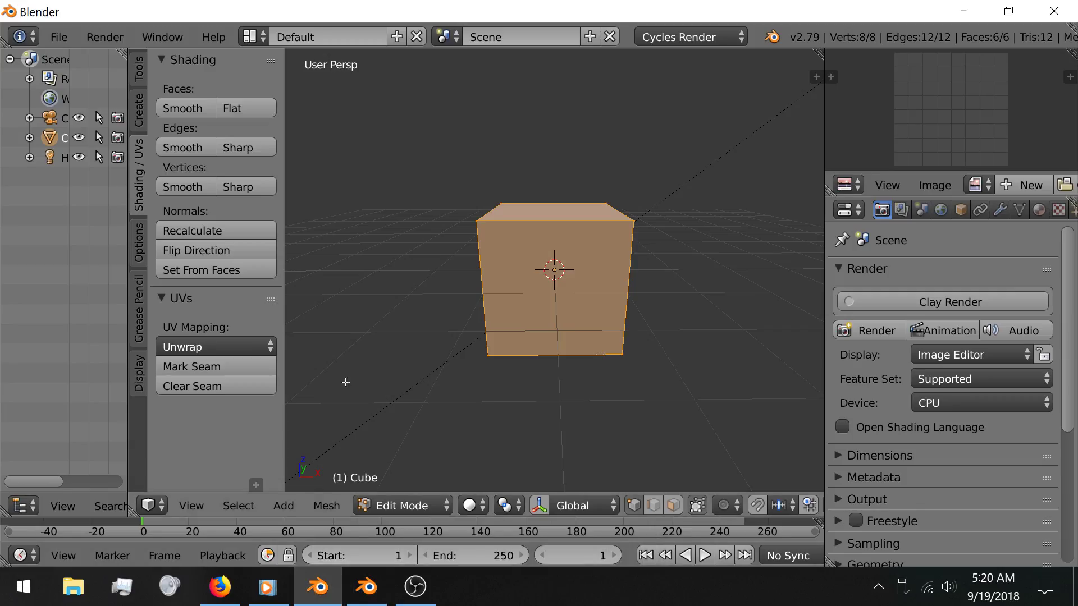
{"action": "key", "text": "Tab"}
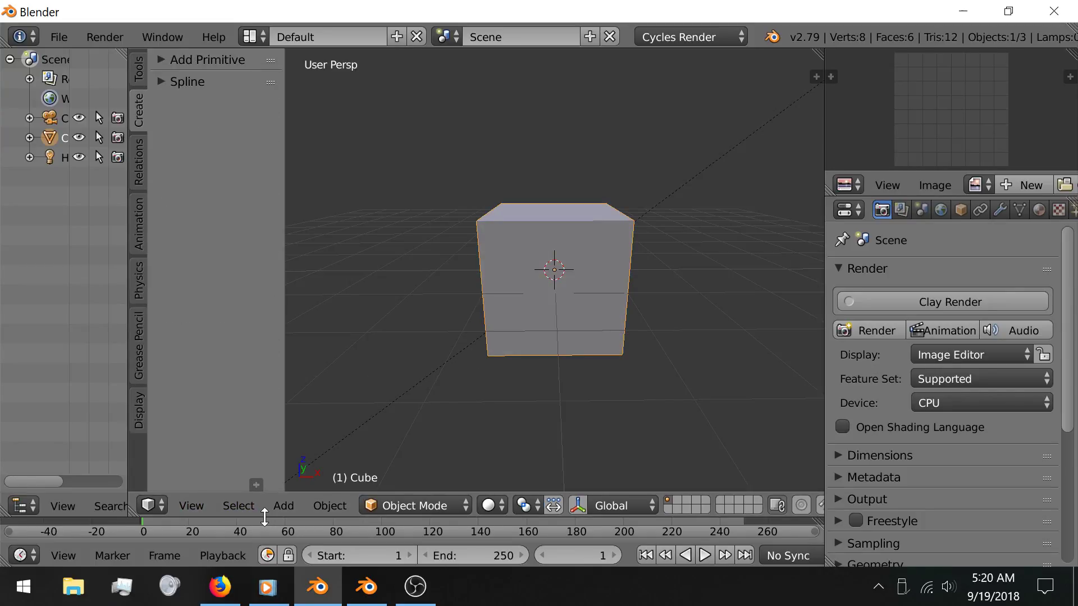
{"action": "left_click_drag", "start_coordinate": [266, 518], "coordinate": [268, 492]}
{"action": "scroll", "coordinate": [297, 555], "scroll_direction": "down", "scroll_amount": 10}
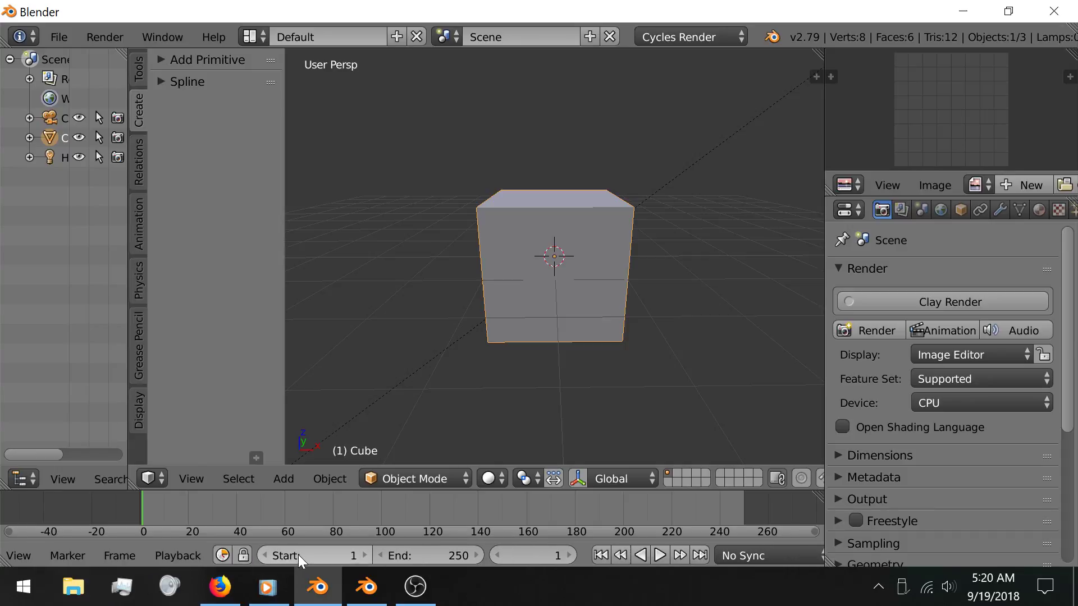
{"action": "scroll", "coordinate": [294, 556], "scroll_direction": "down", "scroll_amount": 3}
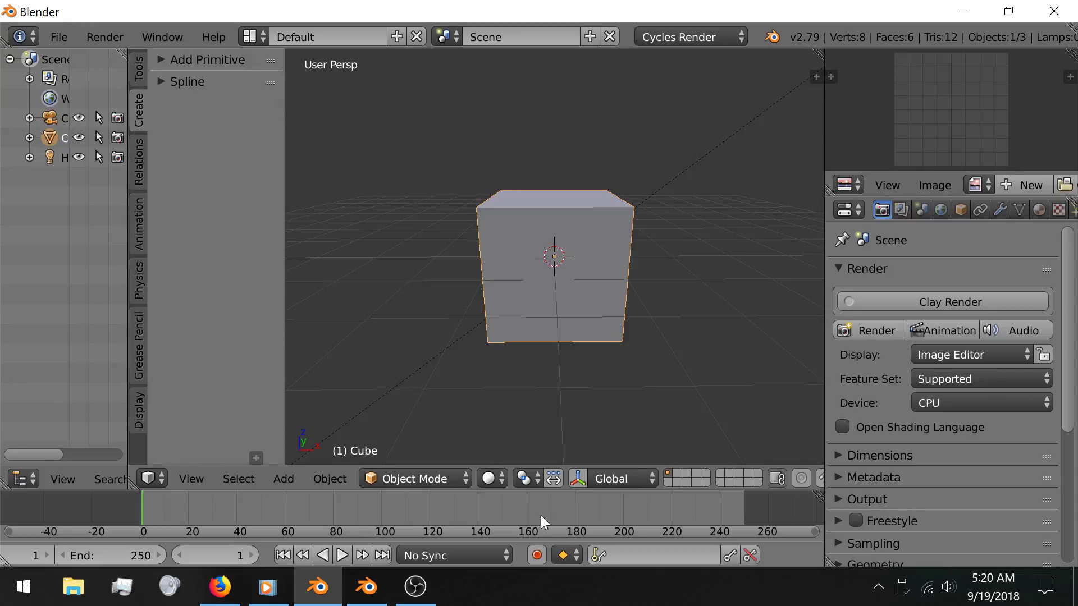
Set the timeline's active keying set to LocRotScale.
{"action": "mouse_move", "coordinate": [368, 589]}
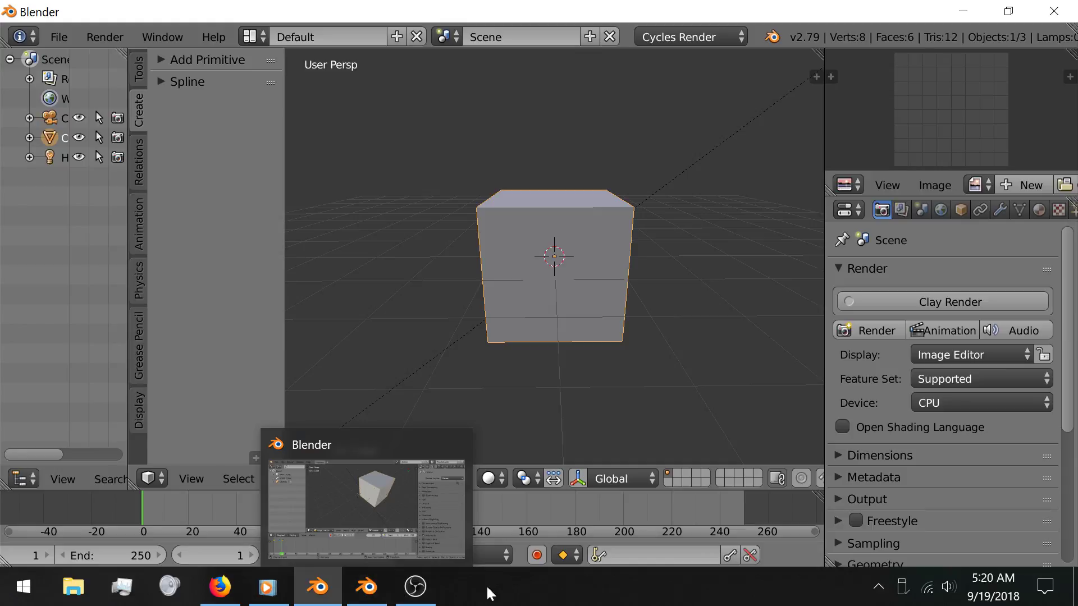
{"action": "left_click", "coordinate": [618, 556]}
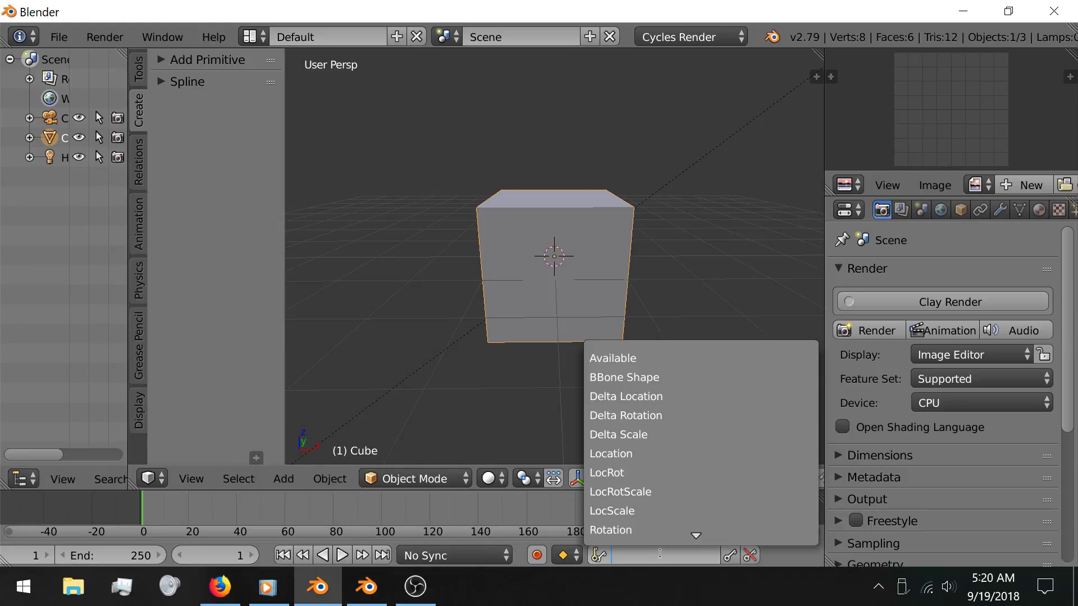
{"action": "left_click", "coordinate": [653, 492]}
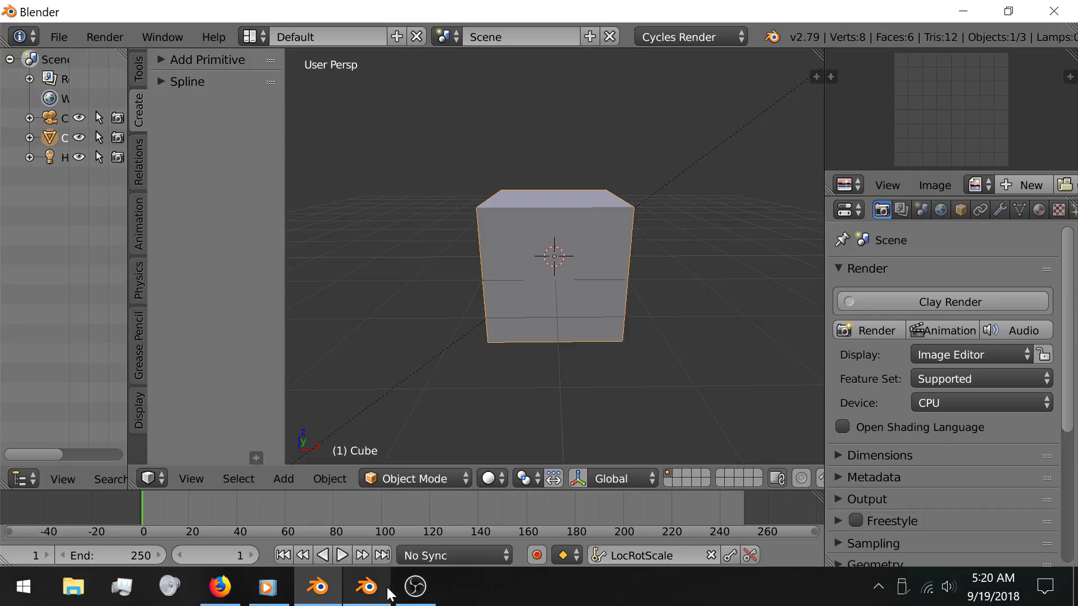
Switch to the Blender 2.8 window and examine the timeline's header options for comparison.
{"action": "mouse_move", "coordinate": [396, 598]}
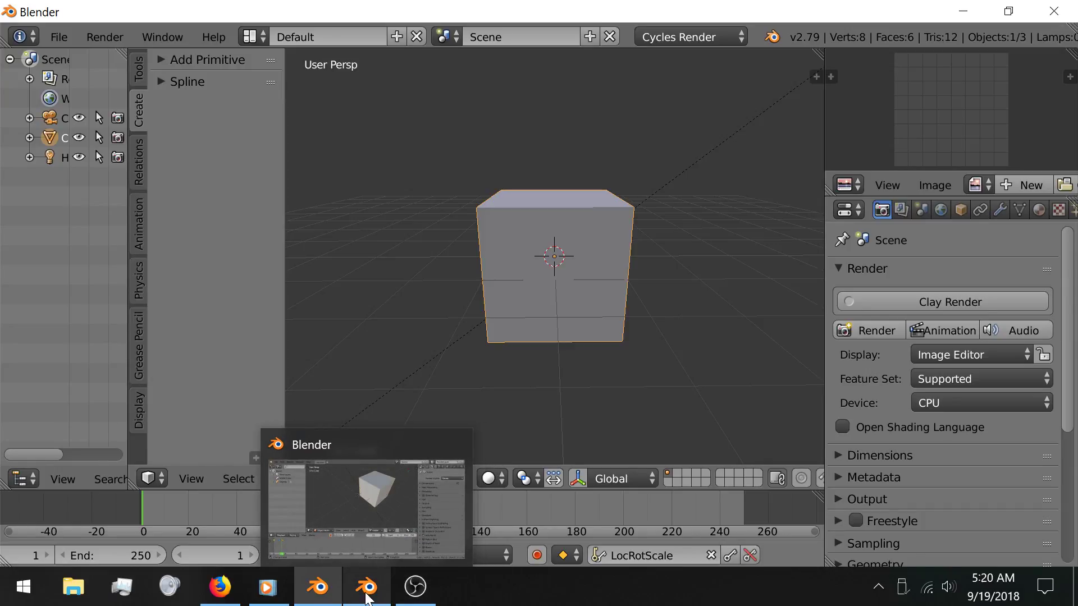
{"action": "left_click", "coordinate": [366, 594]}
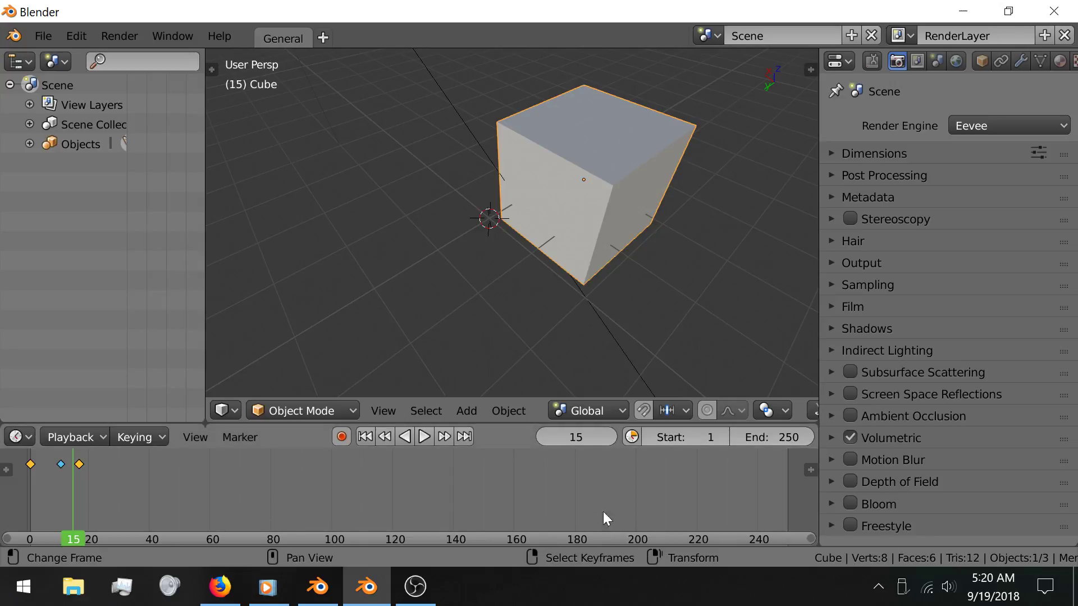
{"action": "scroll", "coordinate": [645, 420], "scroll_direction": "down", "scroll_amount": 5}
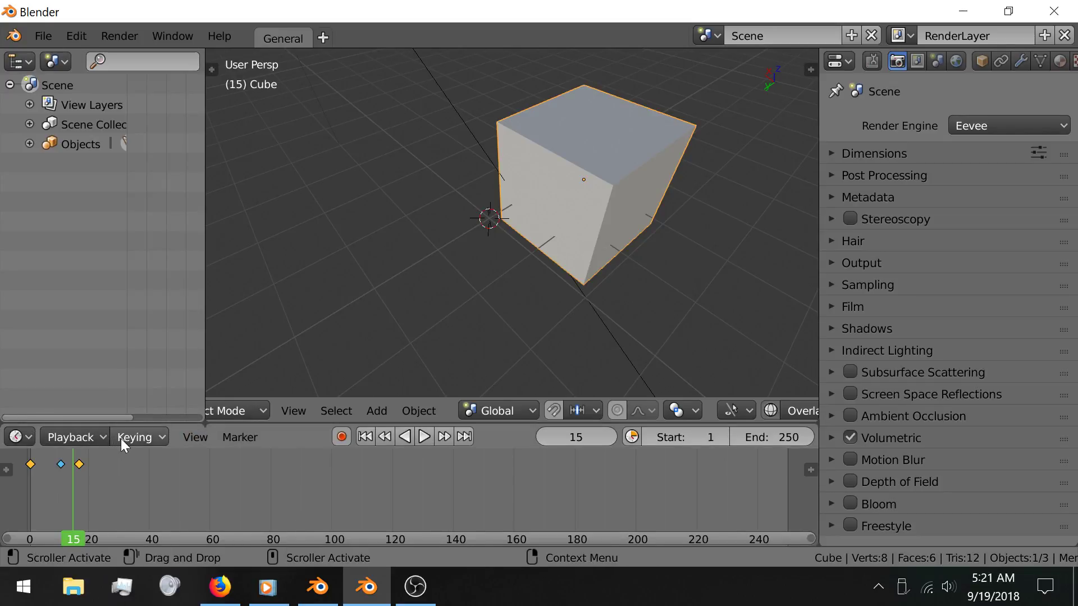
{"action": "left_click", "coordinate": [189, 438]}
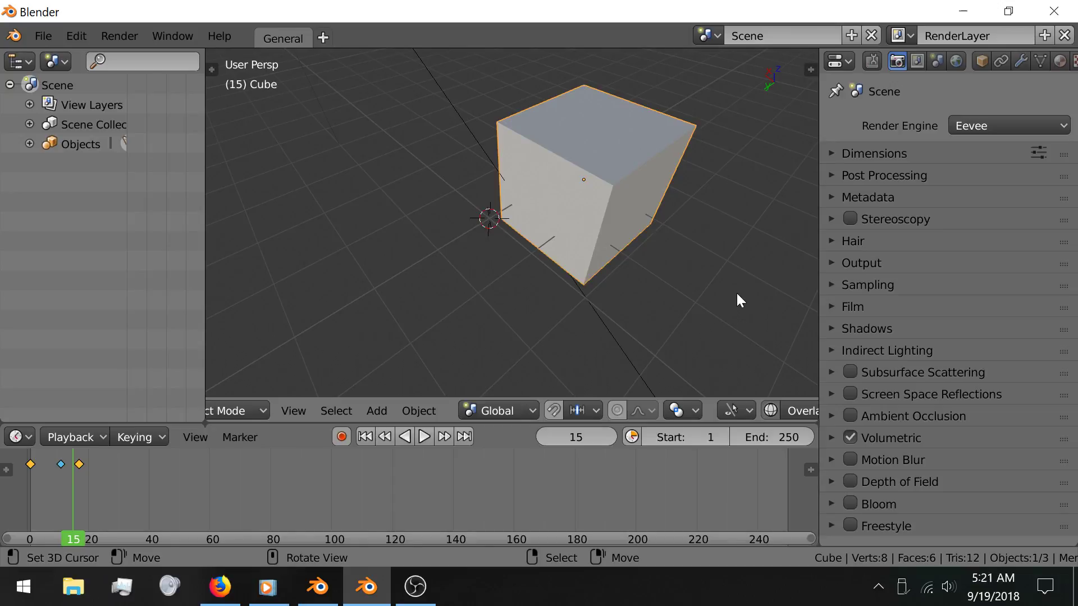
Switch to Blender 2.79 and look through the Scene properties.
{"action": "left_click", "coordinate": [320, 587]}
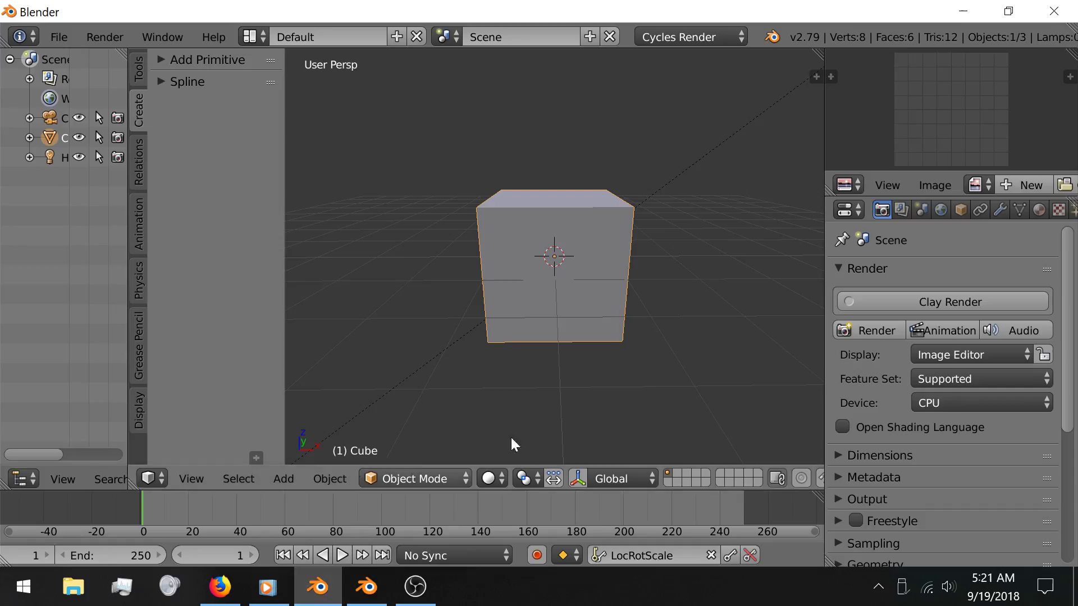
{"action": "left_click", "coordinate": [920, 209]}
{"action": "scroll", "coordinate": [886, 282], "scroll_direction": "down", "scroll_amount": 10}
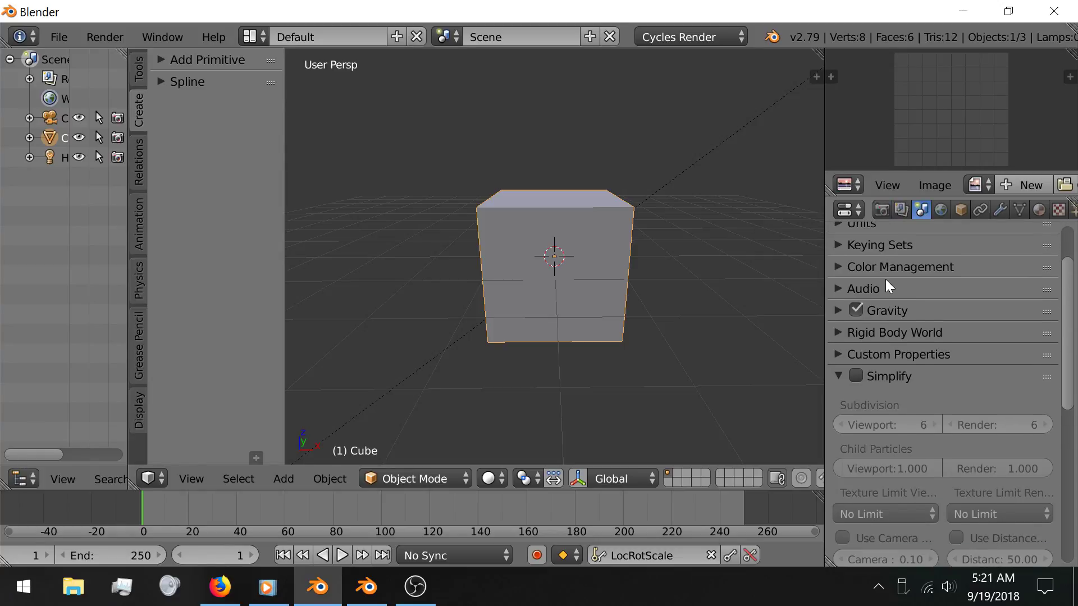
{"action": "scroll", "coordinate": [885, 279], "scroll_direction": "up", "scroll_amount": 9}
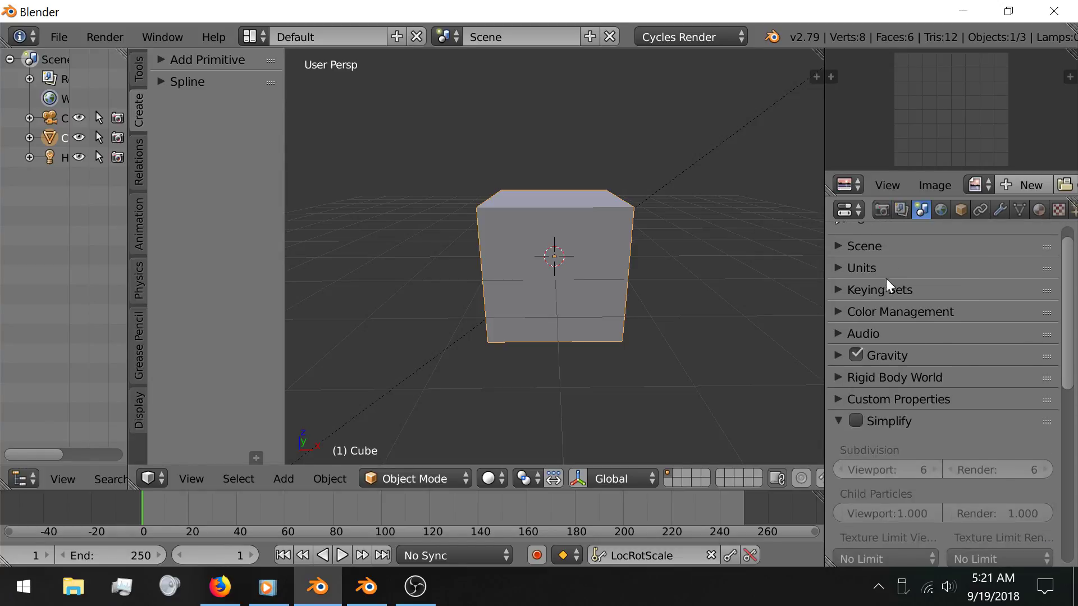
Examine the Cycles render properties, expanding and collapsing the Sampling and Geometry settings.
{"action": "left_click", "coordinate": [898, 210]}
{"action": "left_click", "coordinate": [880, 211]}
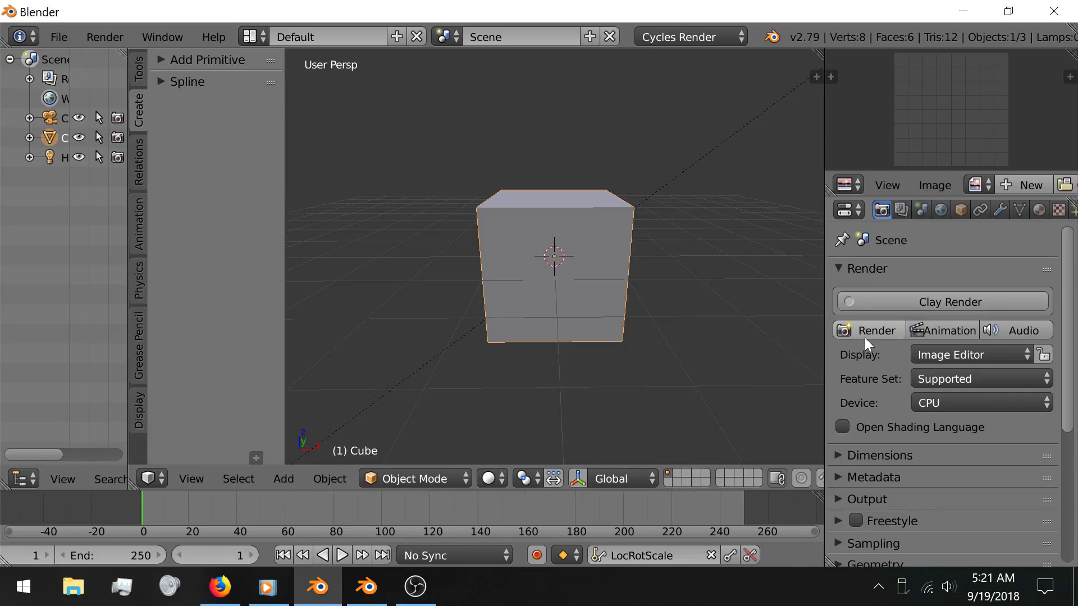
{"action": "scroll", "coordinate": [864, 338], "scroll_direction": "down", "scroll_amount": 1}
{"action": "scroll", "coordinate": [866, 338], "scroll_direction": "down", "scroll_amount": 4}
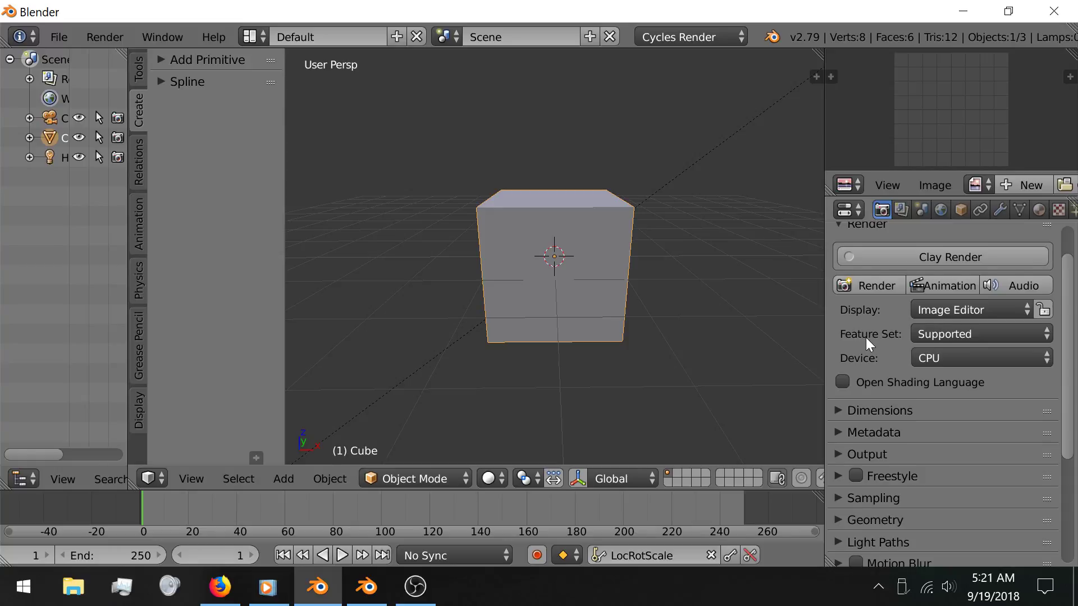
{"action": "left_click", "coordinate": [849, 429]}
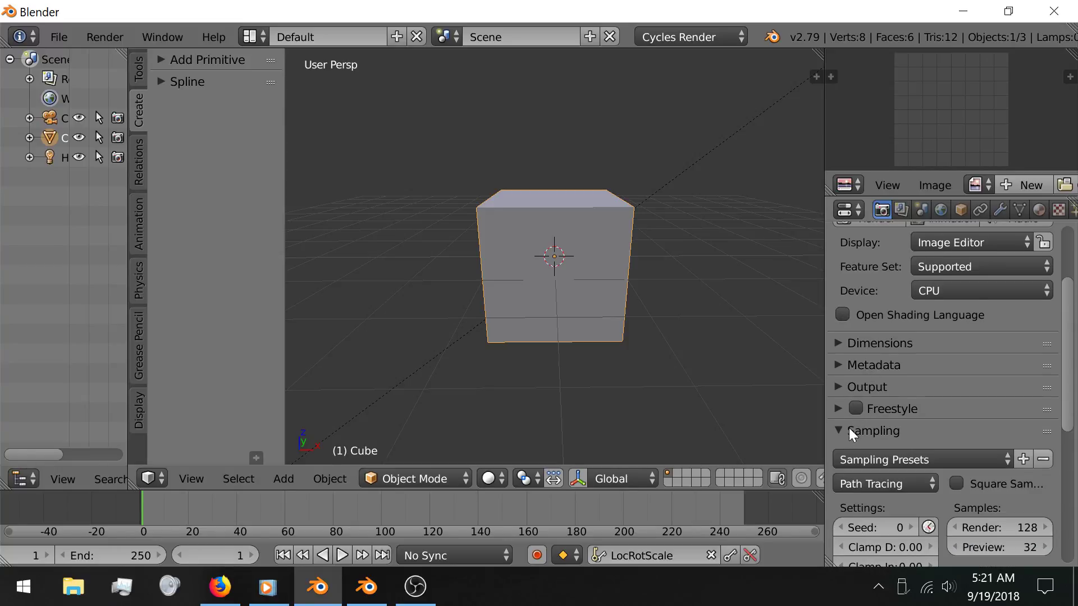
{"action": "scroll", "coordinate": [864, 407], "scroll_direction": "down", "scroll_amount": 3}
{"action": "scroll", "coordinate": [866, 405], "scroll_direction": "down", "scroll_amount": 3}
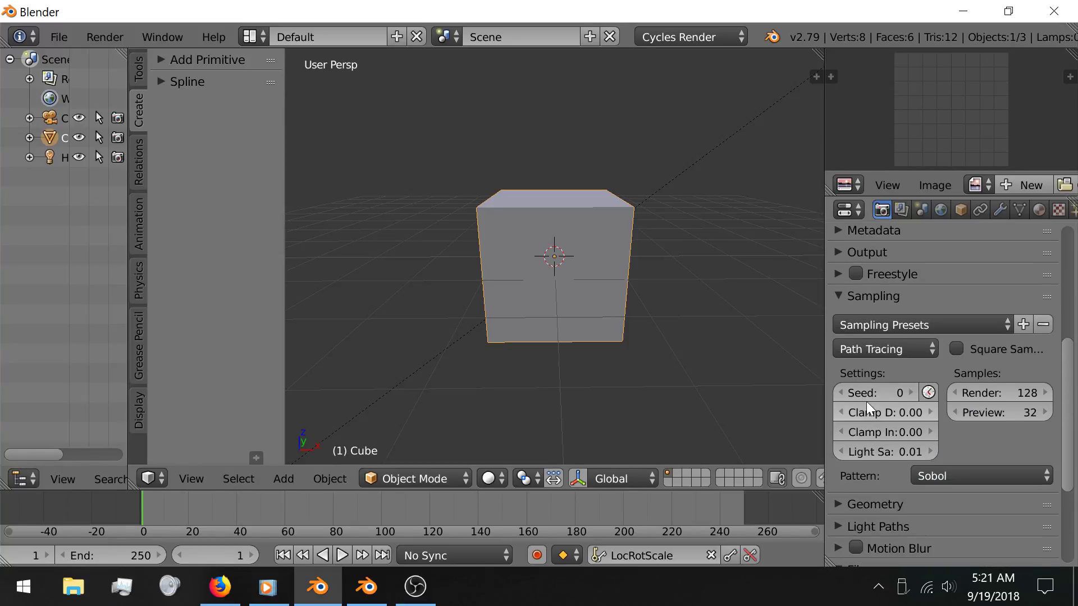
{"action": "left_click", "coordinate": [871, 295]}
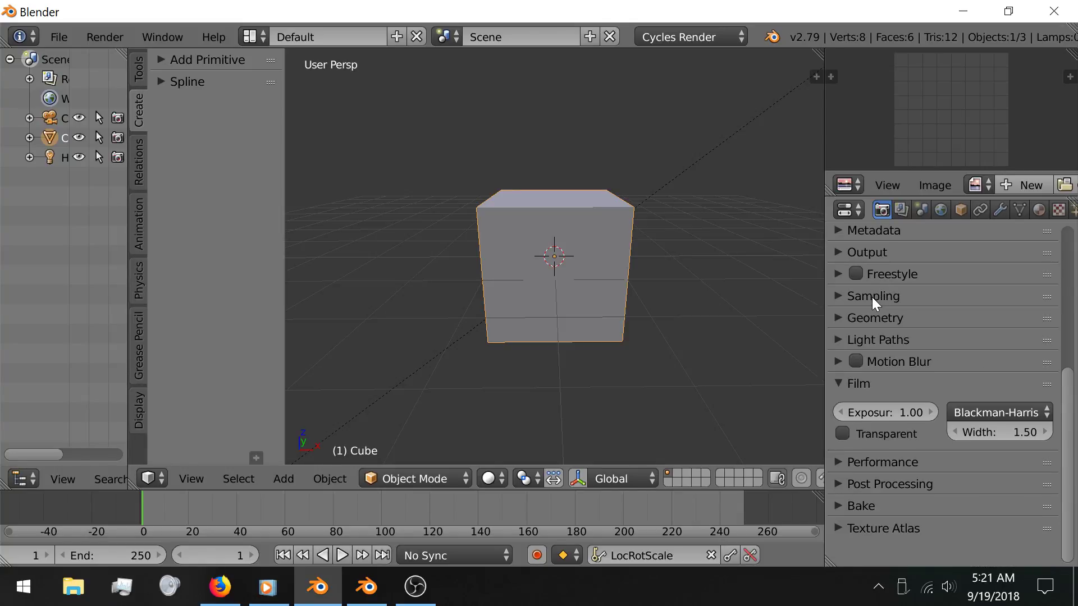
{"action": "left_click", "coordinate": [872, 322]}
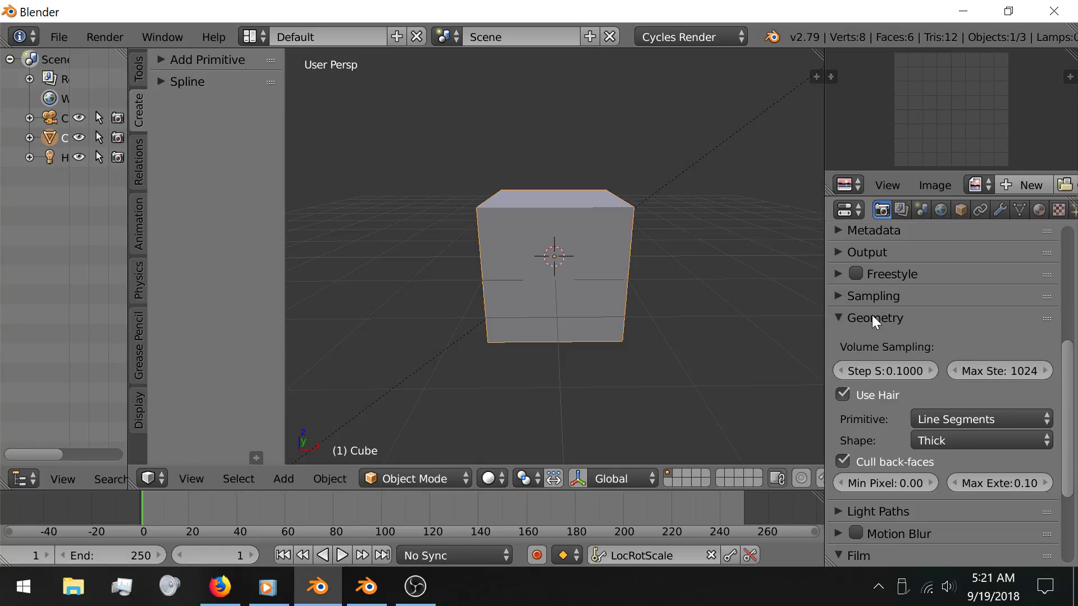
{"action": "left_click", "coordinate": [872, 317]}
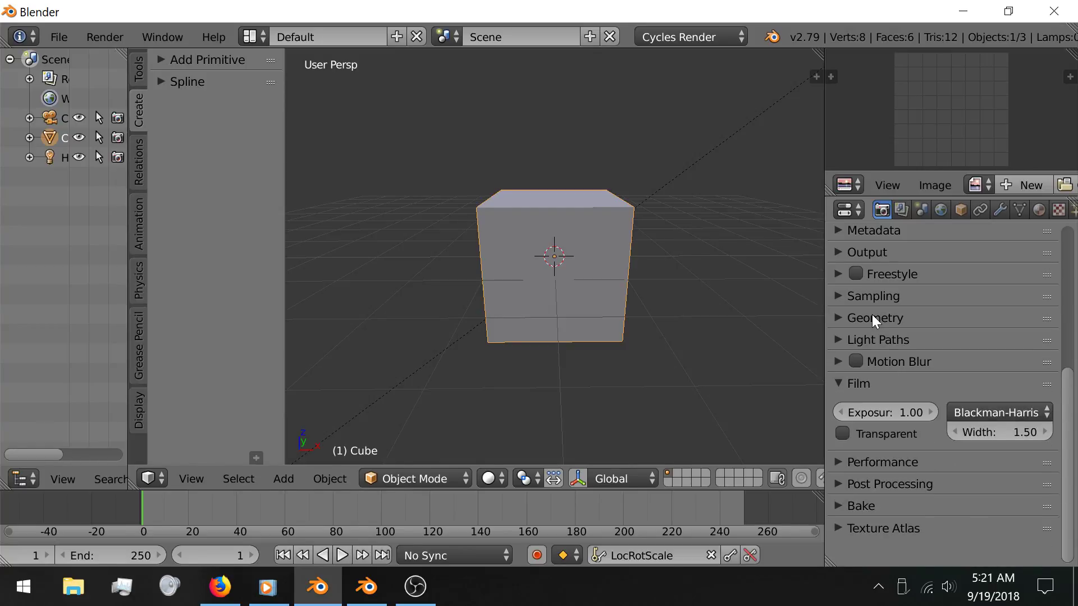
Enable Denoising for the render layer and expand its settings.
{"action": "left_click", "coordinate": [901, 209]}
{"action": "scroll", "coordinate": [884, 275], "scroll_direction": "down", "scroll_amount": 3}
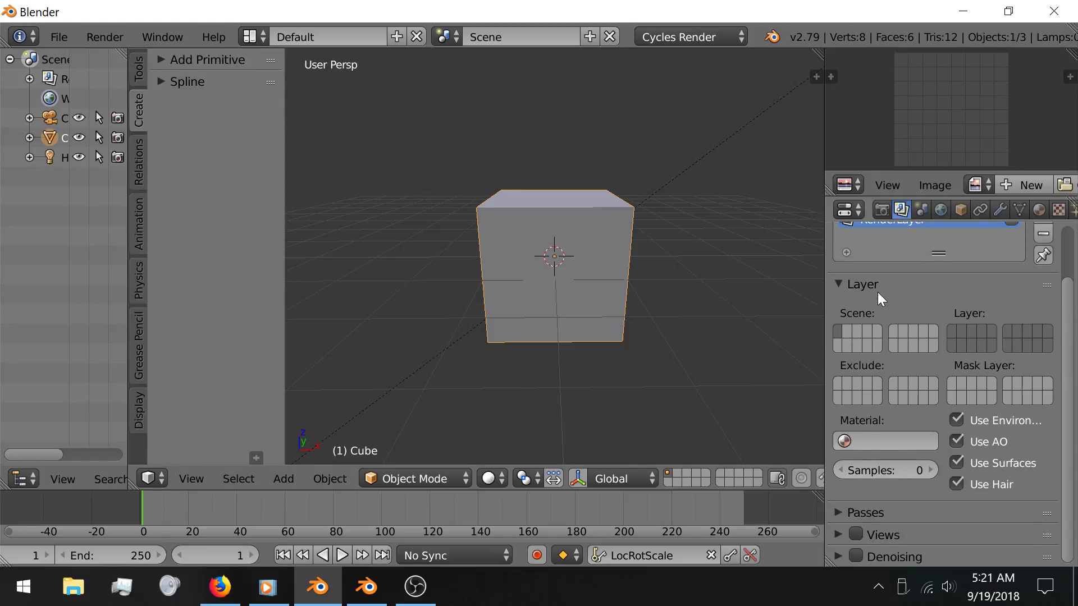
{"action": "left_click", "coordinate": [856, 558]}
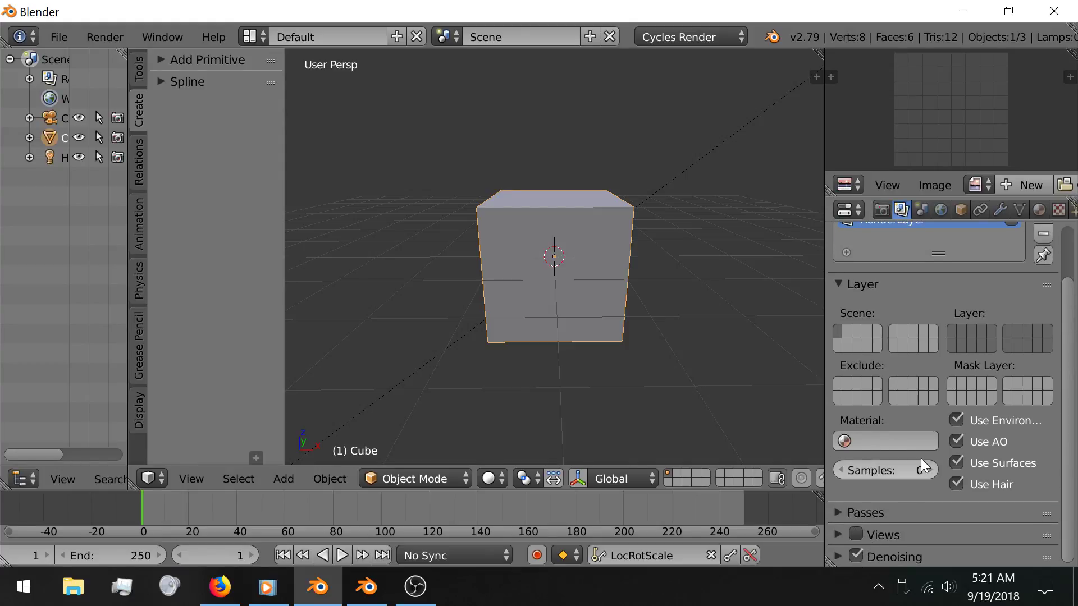
{"action": "left_click", "coordinate": [833, 549]}
{"action": "scroll", "coordinate": [968, 420], "scroll_direction": "down", "scroll_amount": 8}
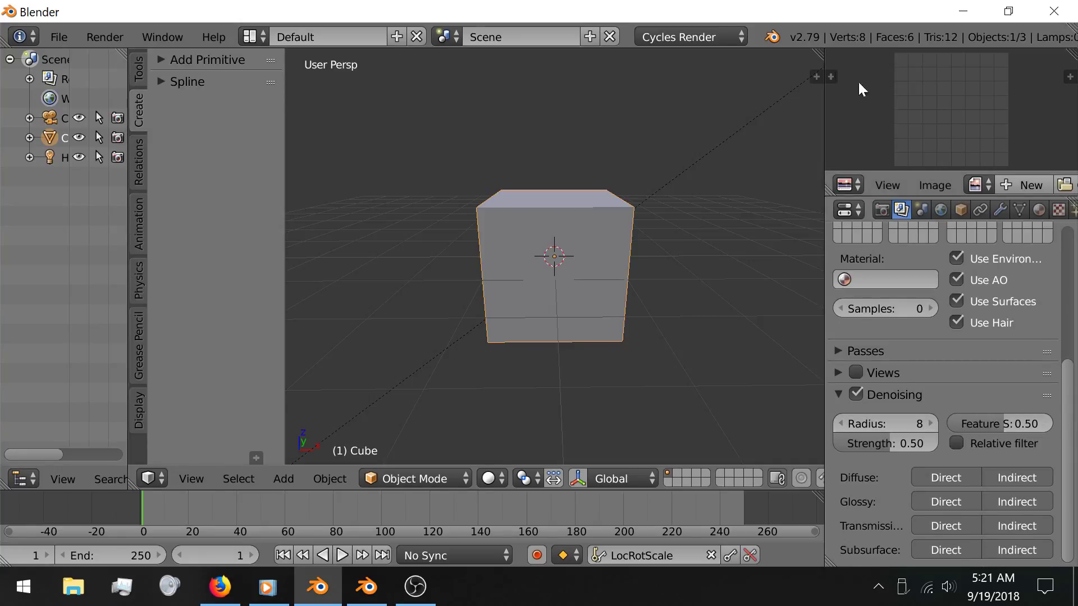
Switch to Blender 2.8 and look through the Scene, View Layer and World properties.
{"action": "left_click", "coordinate": [351, 597]}
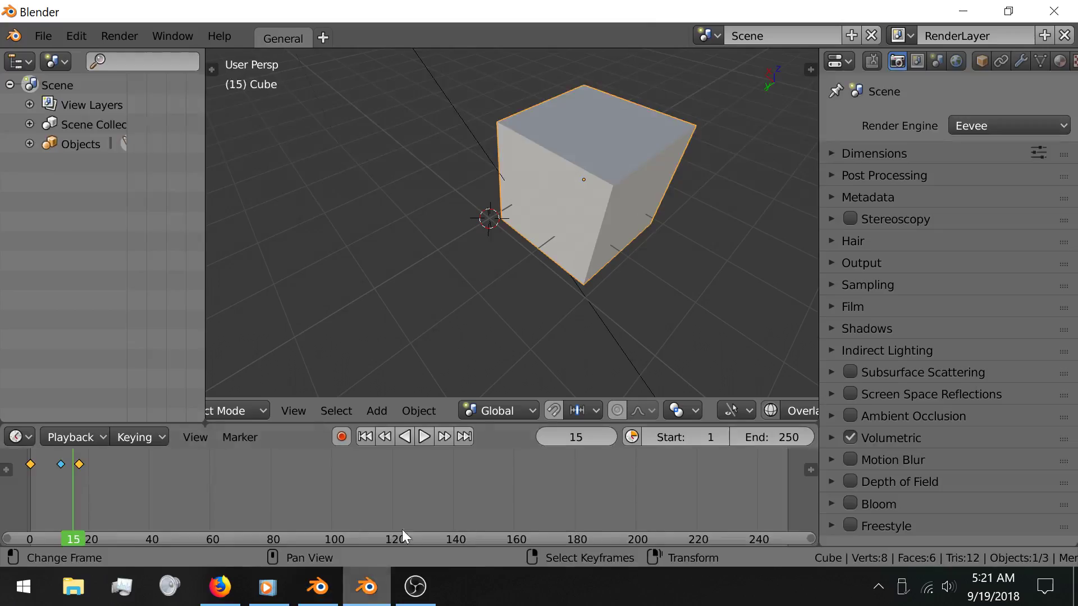
{"action": "left_click", "coordinate": [939, 57]}
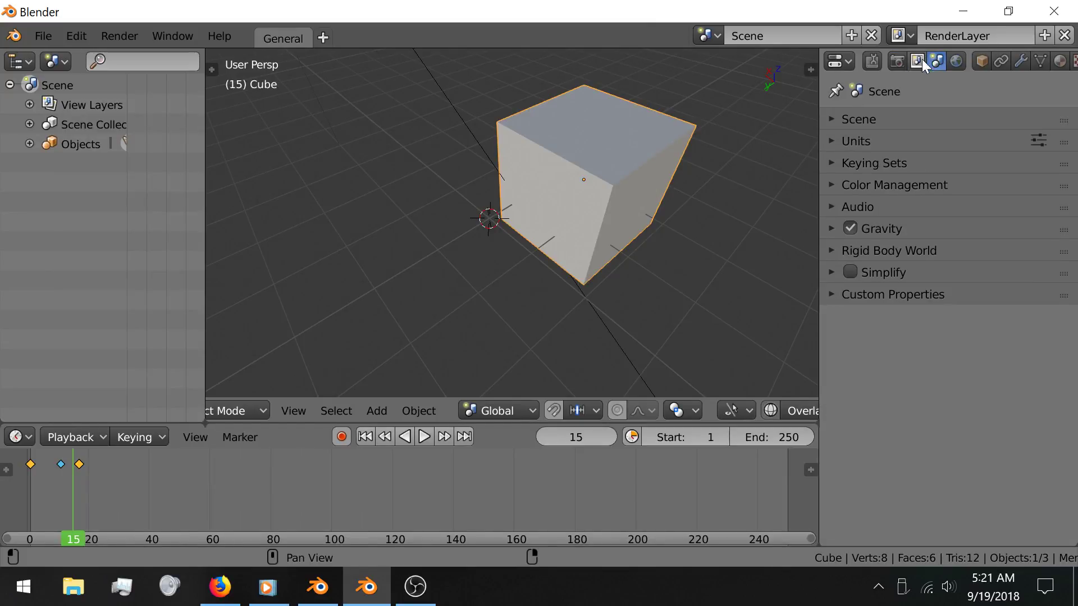
{"action": "left_click", "coordinate": [916, 61]}
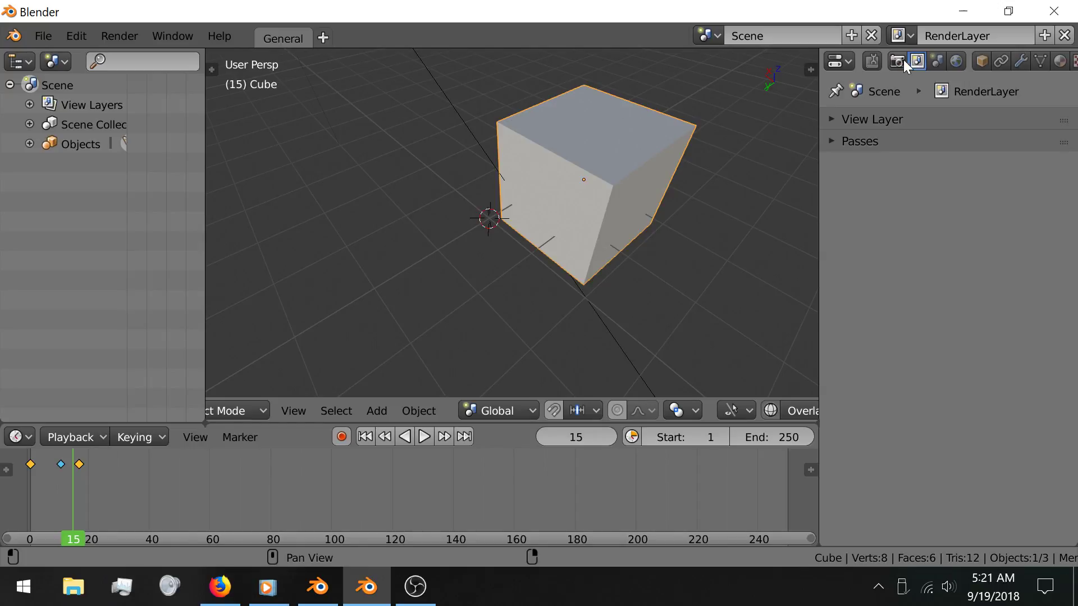
{"action": "left_click", "coordinate": [938, 59]}
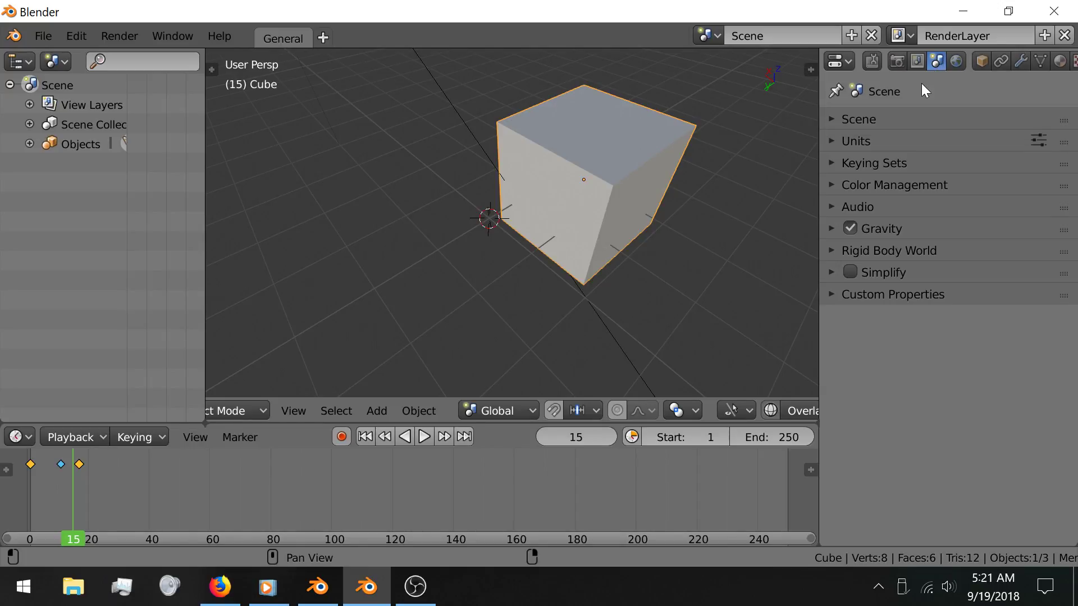
{"action": "left_click", "coordinate": [956, 62]}
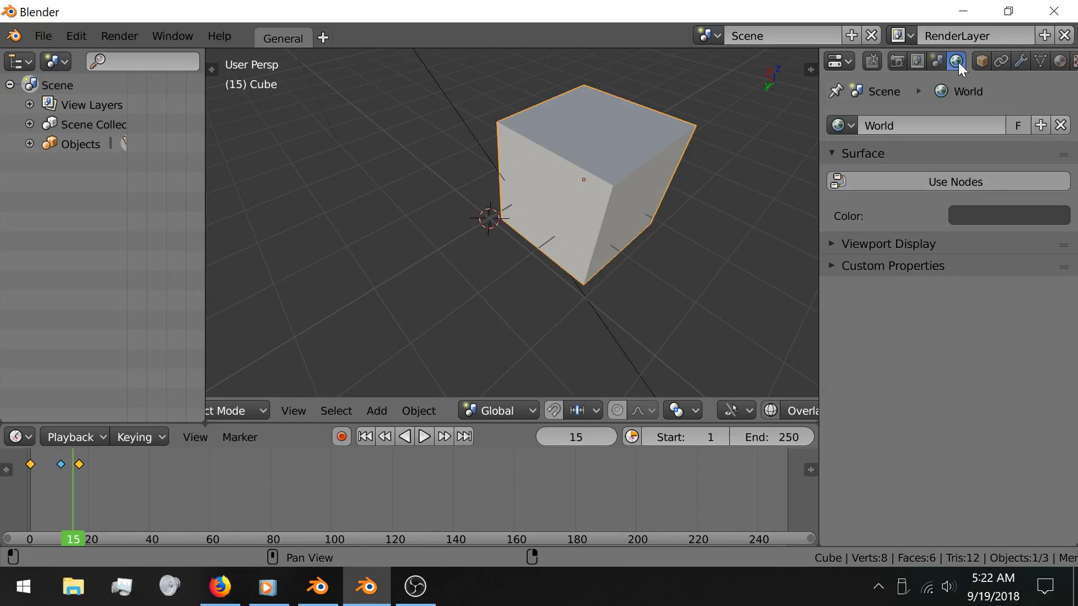
{"action": "left_click", "coordinate": [939, 61]}
{"action": "left_click", "coordinate": [924, 63]}
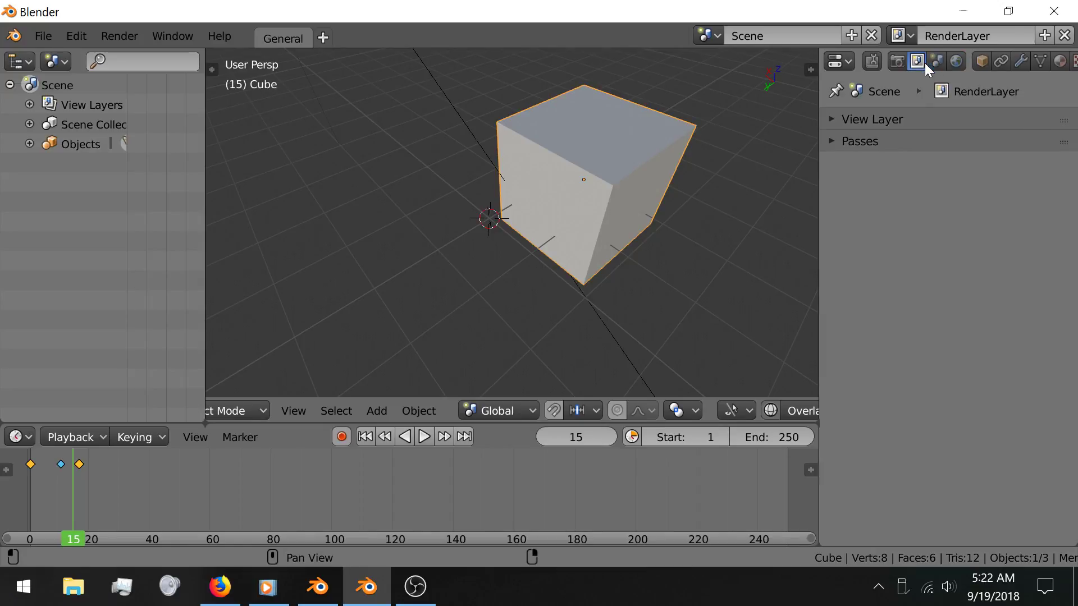
Set the render engine to Cycles and expand the view layer's Denoising settings.
{"action": "left_click", "coordinate": [898, 62]}
{"action": "left_click", "coordinate": [976, 125]}
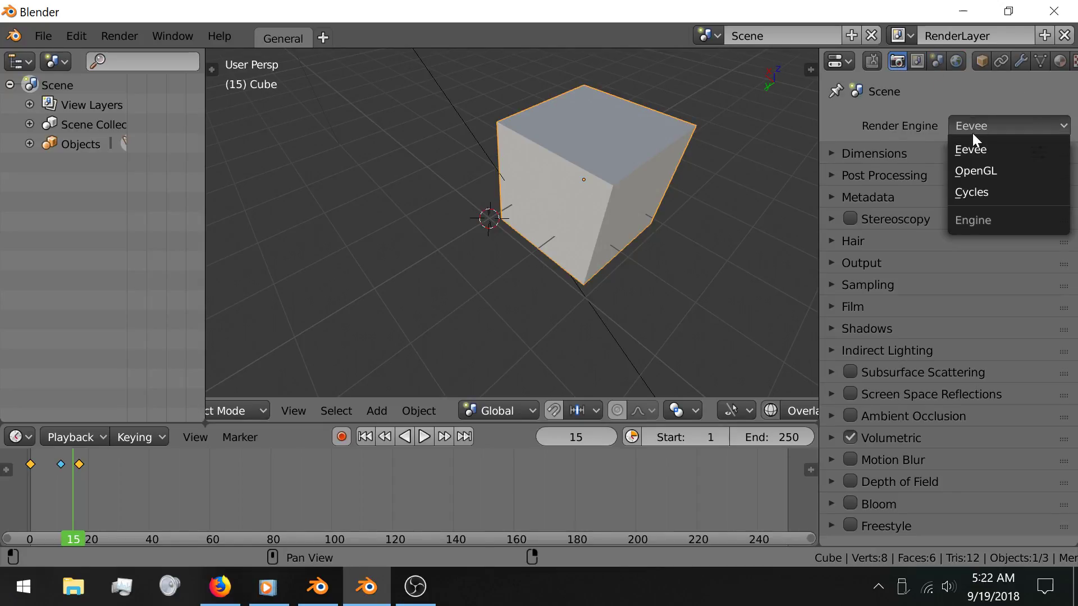
{"action": "left_click", "coordinate": [986, 190]}
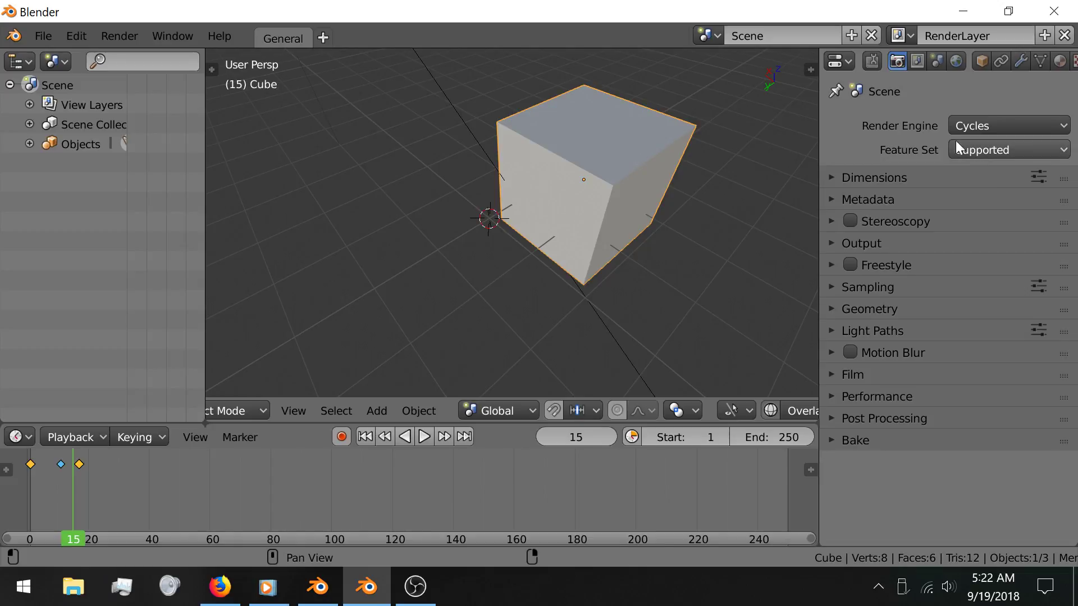
{"action": "scroll", "coordinate": [686, 421], "scroll_direction": "down", "scroll_amount": 5}
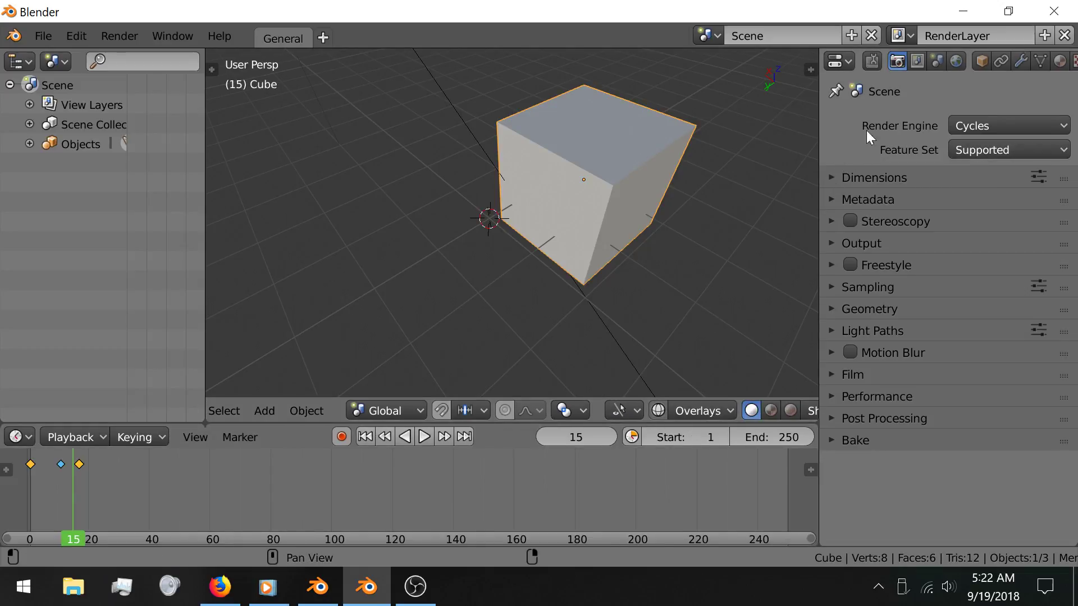
{"action": "left_click", "coordinate": [917, 62]}
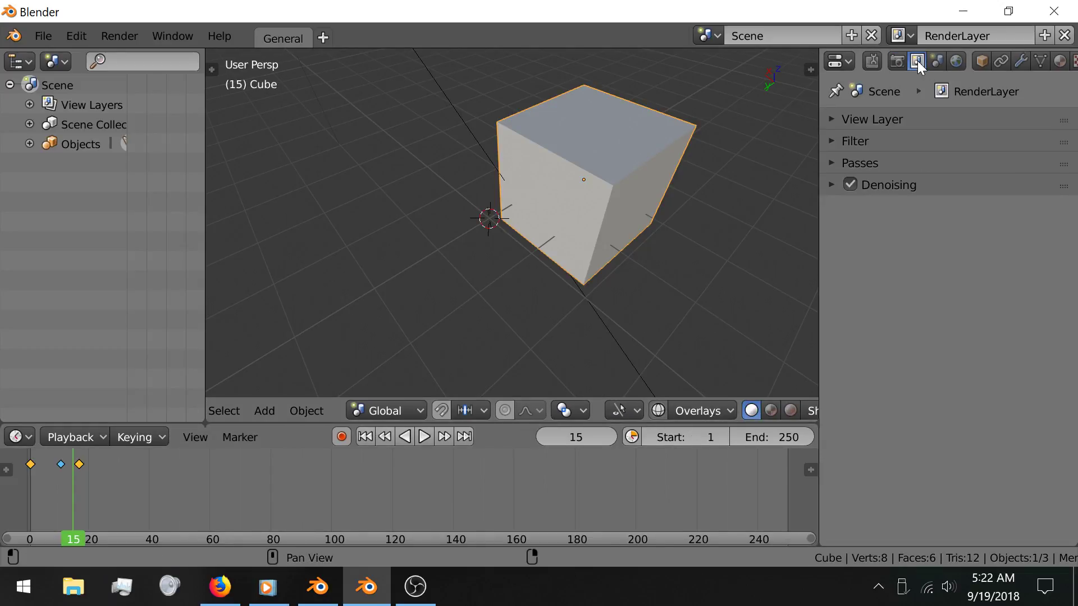
{"action": "left_click", "coordinate": [833, 185]}
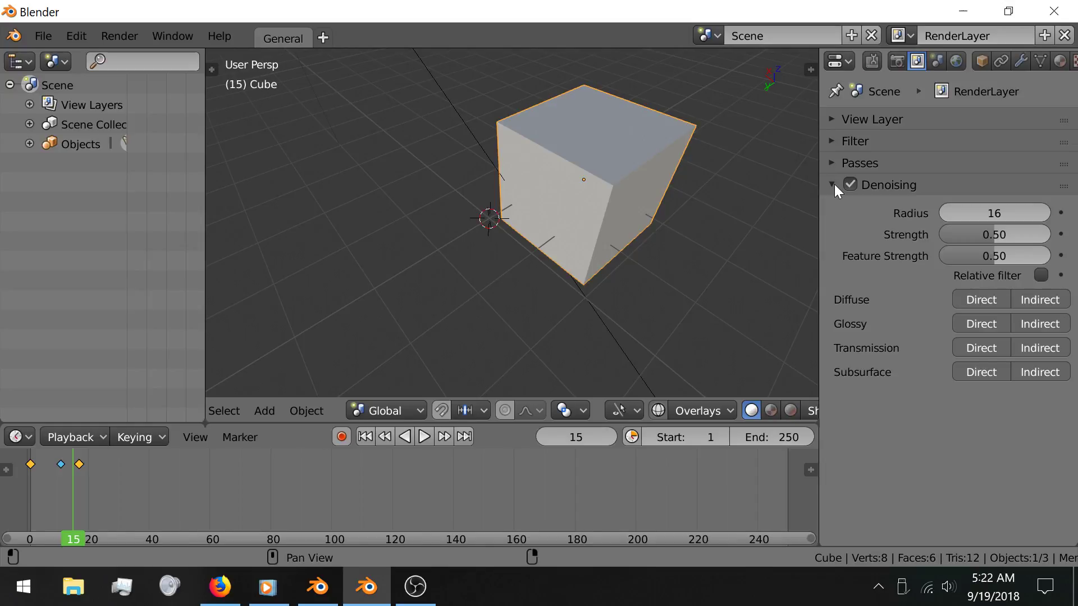
Collapse the Denoising settings and return to the render properties of the scene.
{"action": "left_click", "coordinate": [832, 185]}
{"action": "left_click", "coordinate": [897, 61]}
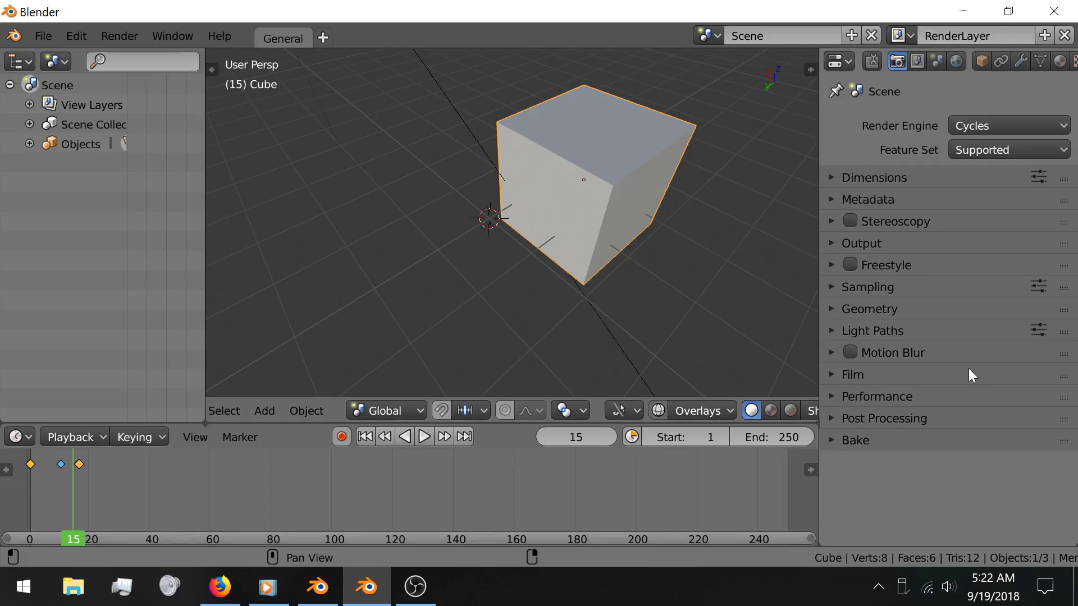
Check the stream and recording status in OBS and the YouTube live dashboard in Firefox, and return to Blender 2.8.
{"action": "left_click", "coordinate": [416, 586]}
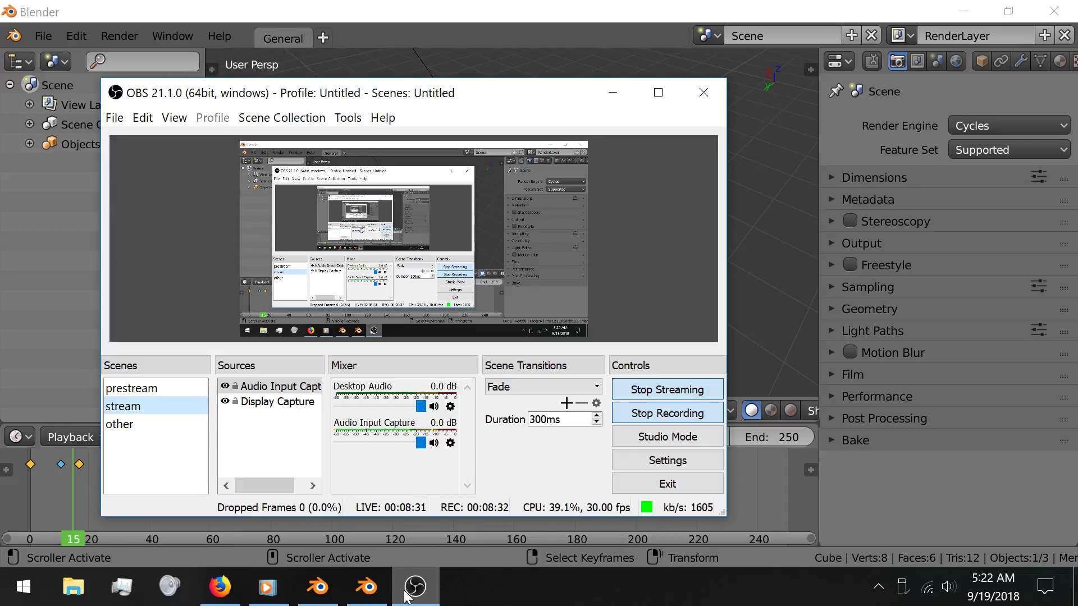
{"action": "left_click", "coordinate": [405, 594]}
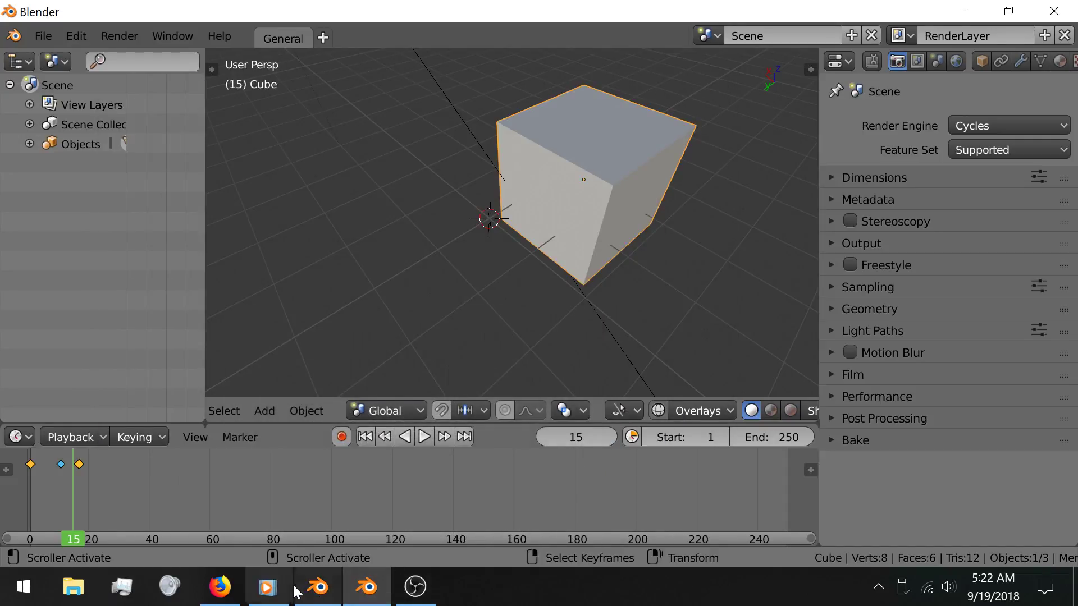
{"action": "left_click", "coordinate": [231, 581]}
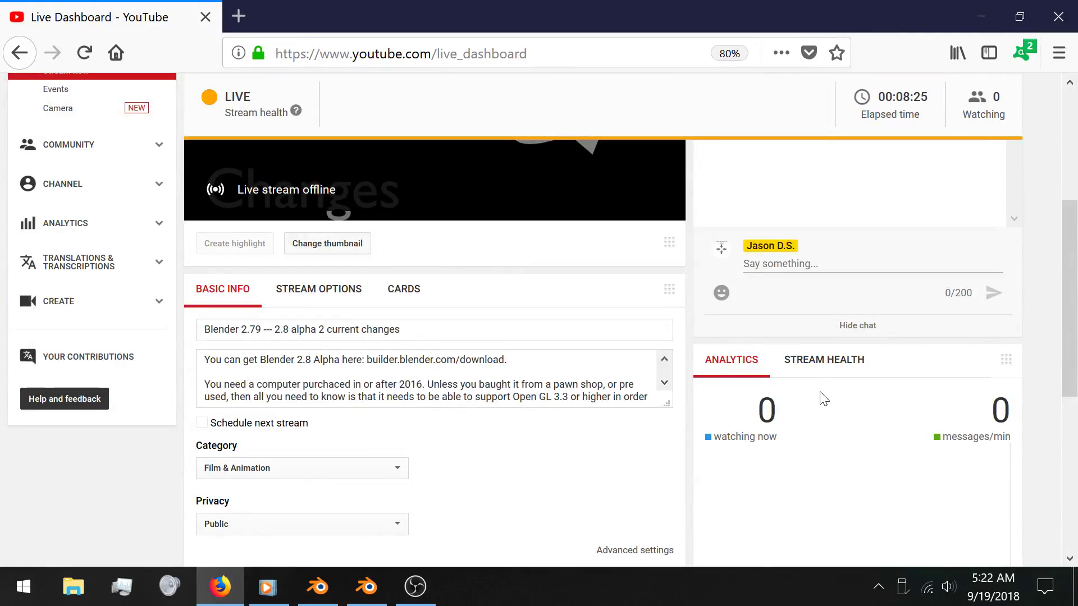
{"action": "scroll", "coordinate": [816, 400], "scroll_direction": "down", "scroll_amount": 1}
{"action": "scroll", "coordinate": [817, 400], "scroll_direction": "down", "scroll_amount": 4}
{"action": "scroll", "coordinate": [806, 402], "scroll_direction": "up", "scroll_amount": 8}
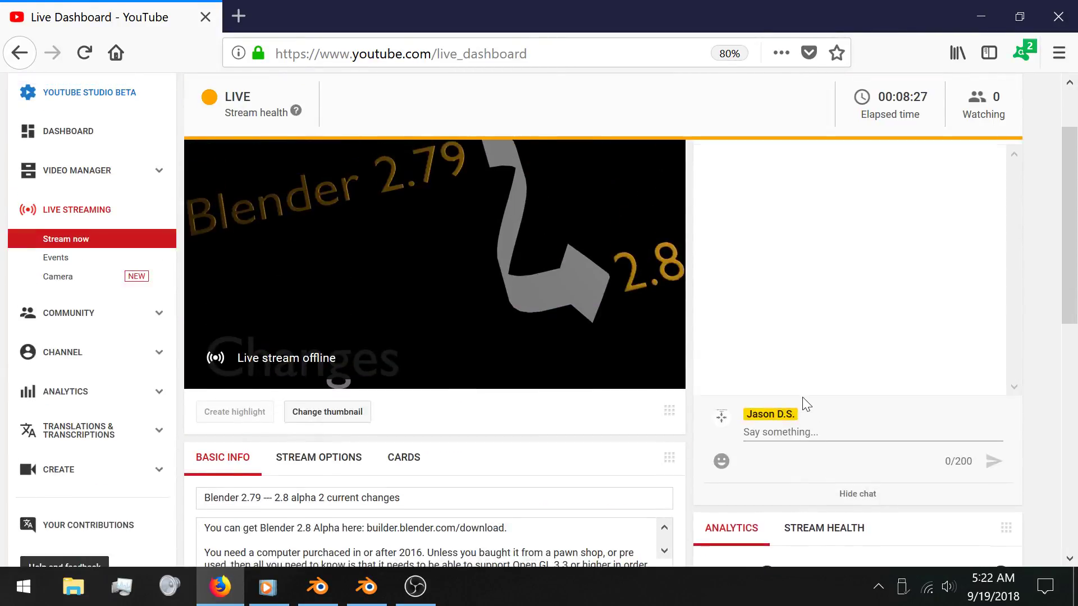
{"action": "left_click", "coordinate": [346, 461]}
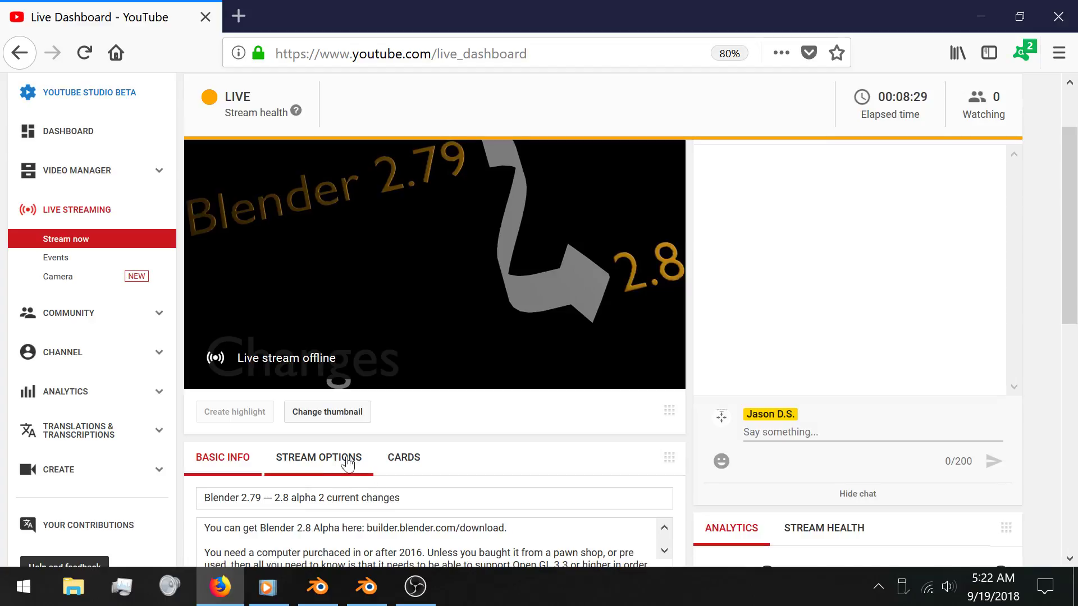
{"action": "left_click", "coordinate": [415, 587]}
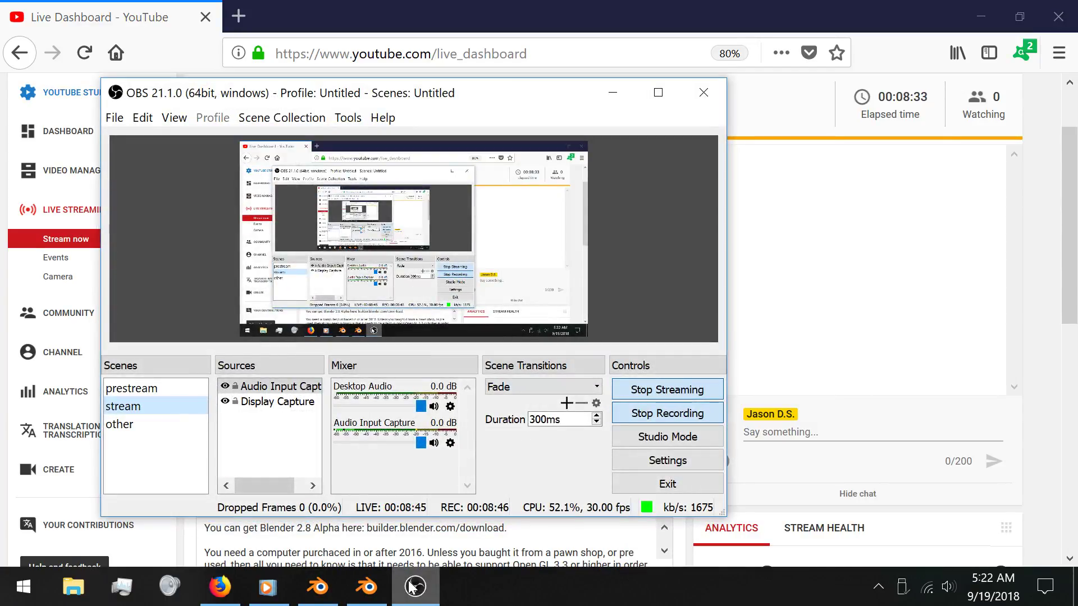
{"action": "left_click", "coordinate": [403, 588]}
{"action": "left_click", "coordinate": [366, 587]}
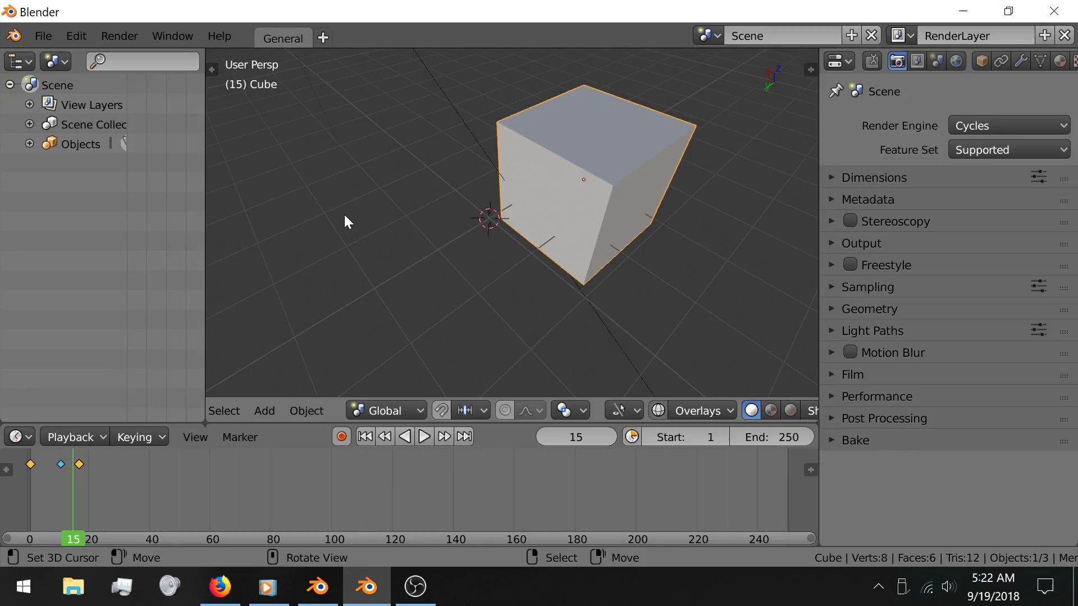
{"action": "left_click", "coordinate": [692, 408]}
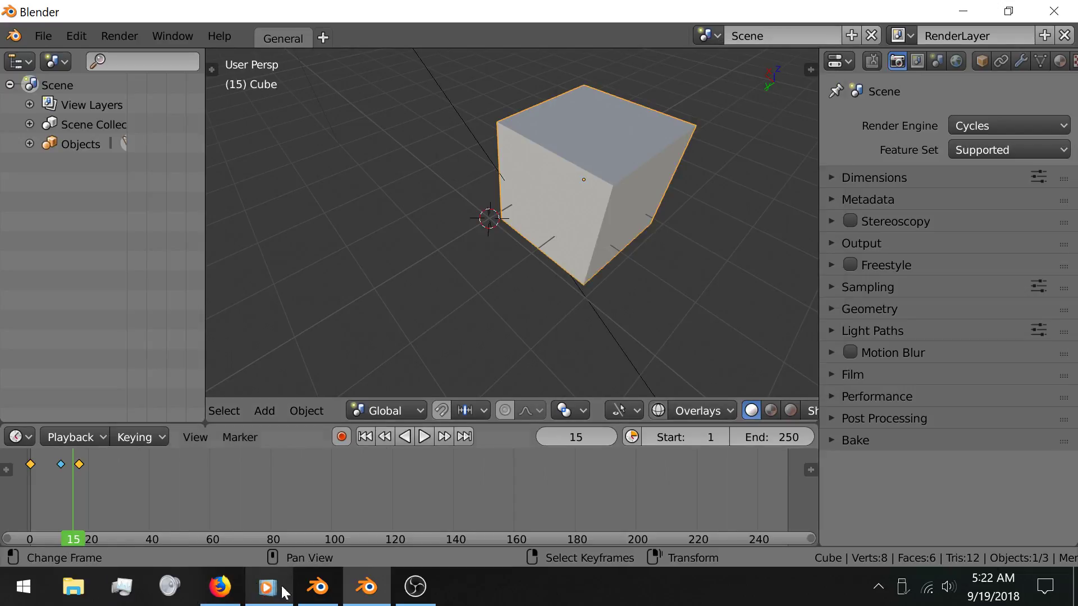
Switch to Blender 2.79, duplicate the cube along the Y axis and repeat the duplication twice to form a row of four.
{"action": "left_click", "coordinate": [318, 587]}
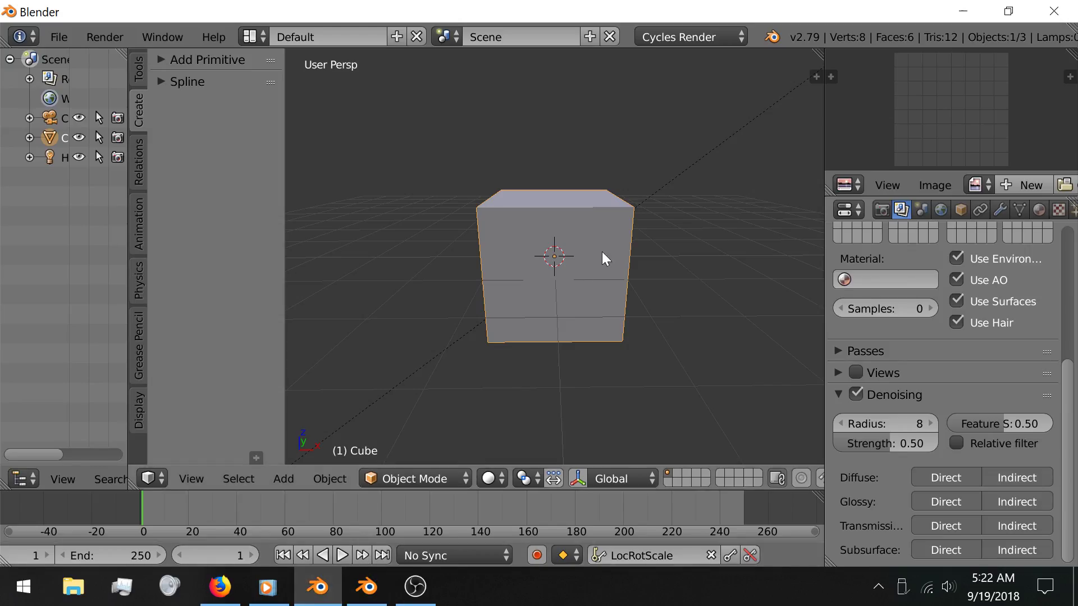
{"action": "middle_click_drag", "start_coordinate": [565, 234], "coordinate": [520, 263]}
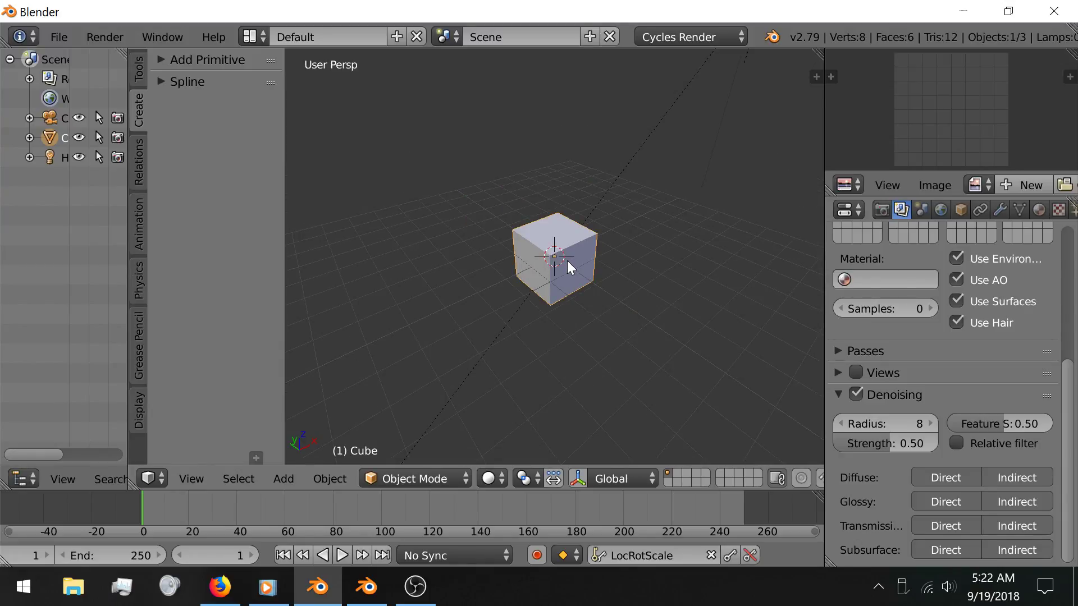
{"action": "key", "text": "shift+d"}
{"action": "key", "text": "y"}
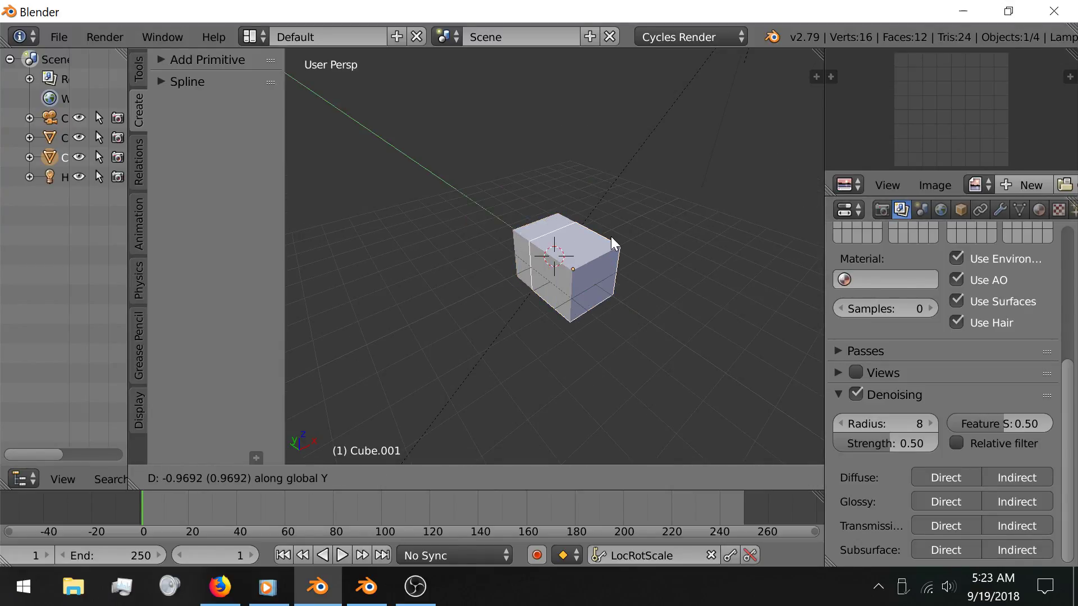
{"action": "left_click", "coordinate": [633, 271]}
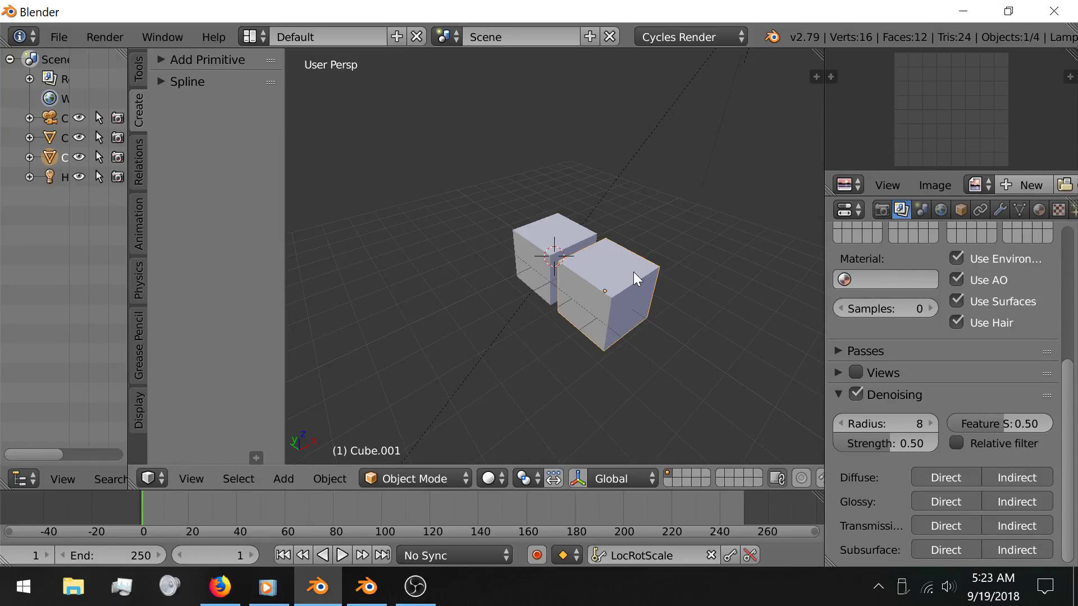
{"action": "key", "text": "shift+r"}
{"action": "key", "text": "shift+r"}
{"action": "key", "text": "KP_Decimal"}
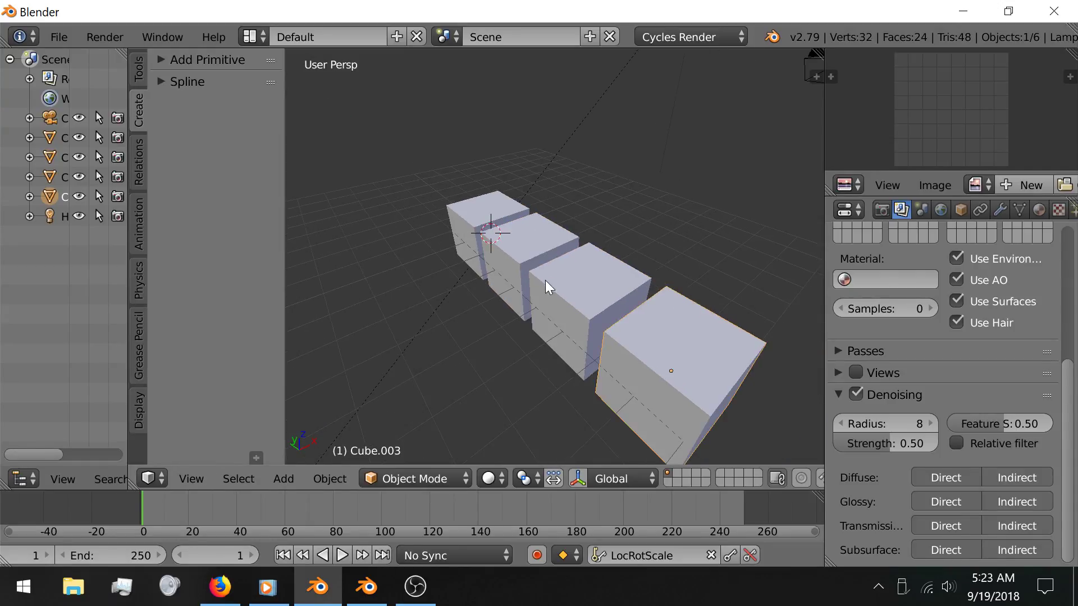
Select the whole row of four cubes, duplicate it along the X axis and repeat the duplication three times to form a 4 by 5 grid.
{"action": "right_click", "coordinate": [592, 288], "text": "shift"}
{"action": "right_click", "coordinate": [537, 233], "text": "shift"}
{"action": "right_click", "coordinate": [480, 204], "text": "shift"}
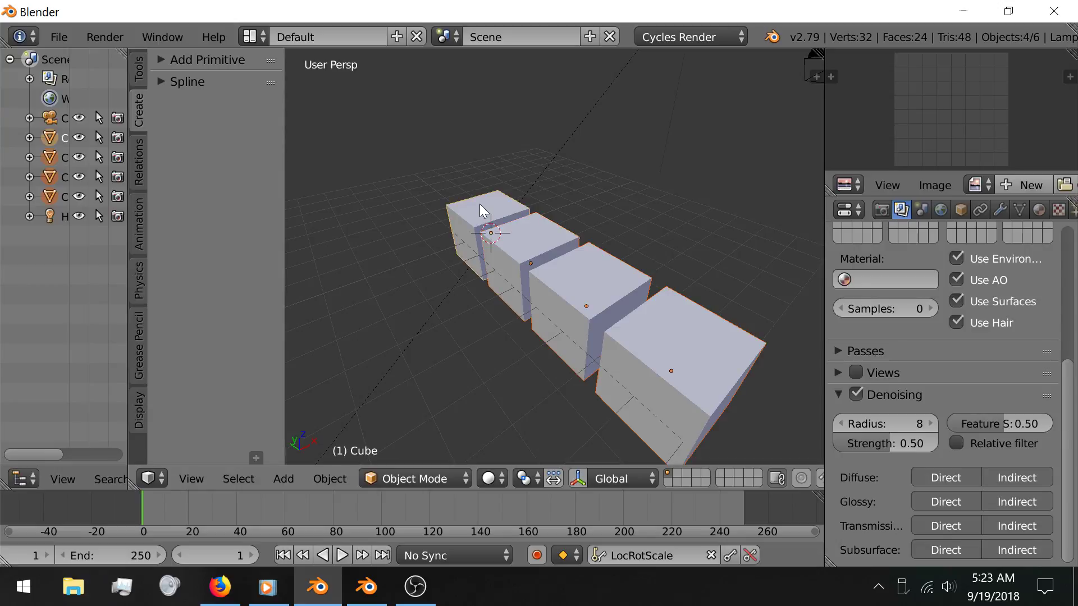
{"action": "key", "text": "shift+d"}
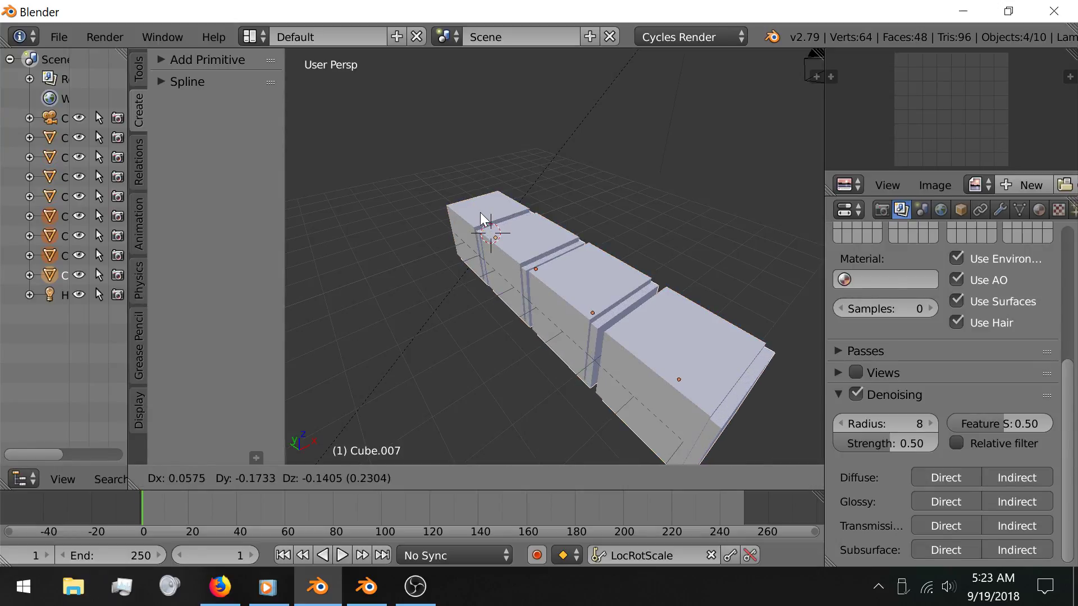
{"action": "key", "text": "x"}
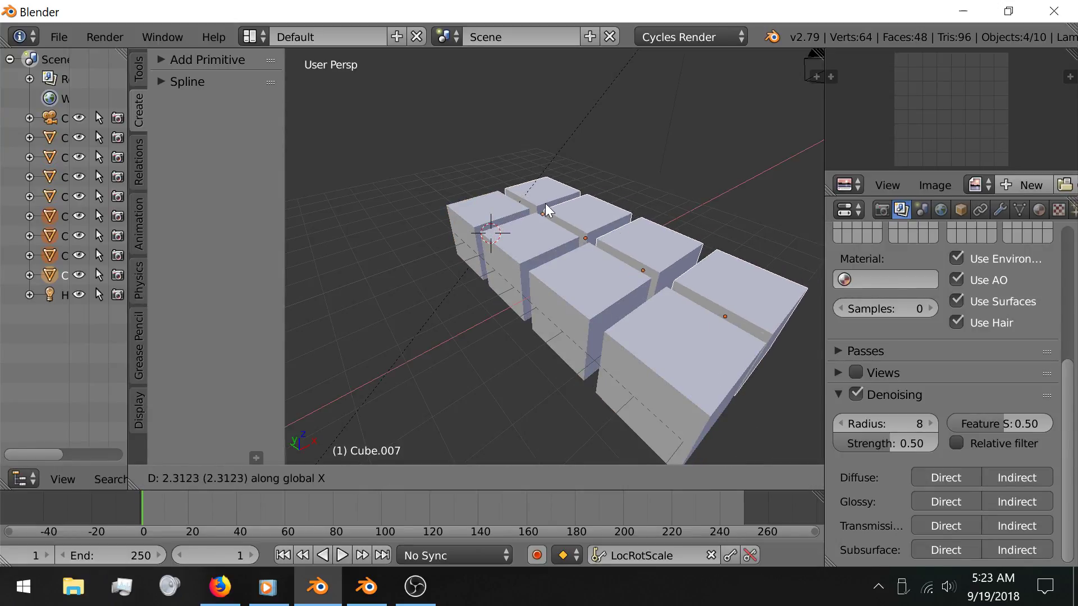
{"action": "left_click", "coordinate": [541, 209]}
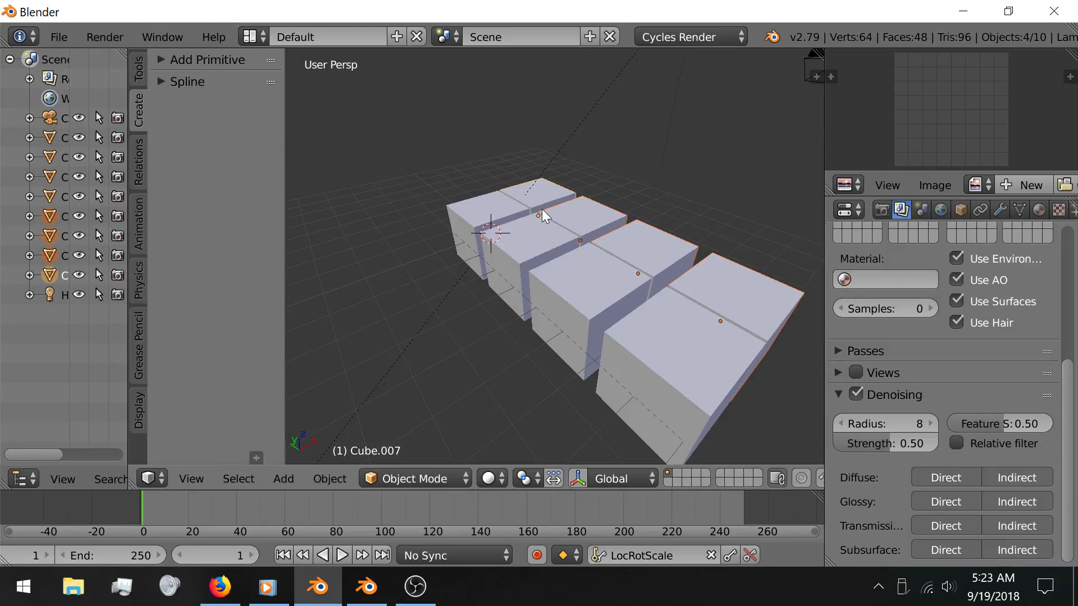
{"action": "key", "text": "shift+r"}
{"action": "key", "text": "shift+r"}
{"action": "key", "text": "shift+r"}
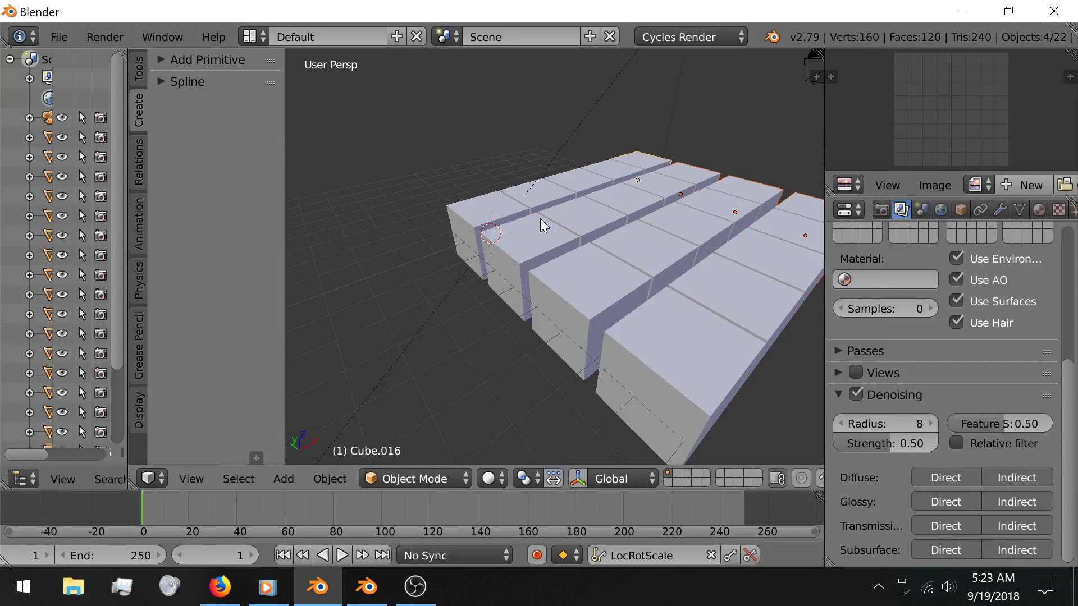
Add the other cubes of the grid to the selection one by one.
{"action": "left_click", "coordinate": [613, 170], "text": "shift"}
{"action": "left_click", "coordinate": [645, 180], "text": "shift"}
{"action": "left_click", "coordinate": [724, 215], "text": "shift"}
{"action": "left_click", "coordinate": [759, 241], "text": "shift"}
{"action": "left_click", "coordinate": [730, 282], "text": "shift"}
{"action": "left_click", "coordinate": [698, 259], "text": "shift"}
{"action": "left_click", "coordinate": [631, 234], "text": "shift"}
{"action": "left_click", "coordinate": [598, 220], "text": "shift"}
{"action": "left_click", "coordinate": [551, 197], "text": "shift"}
{"action": "left_click", "coordinate": [476, 222], "text": "shift"}
{"action": "left_click", "coordinate": [513, 253], "text": "shift"}
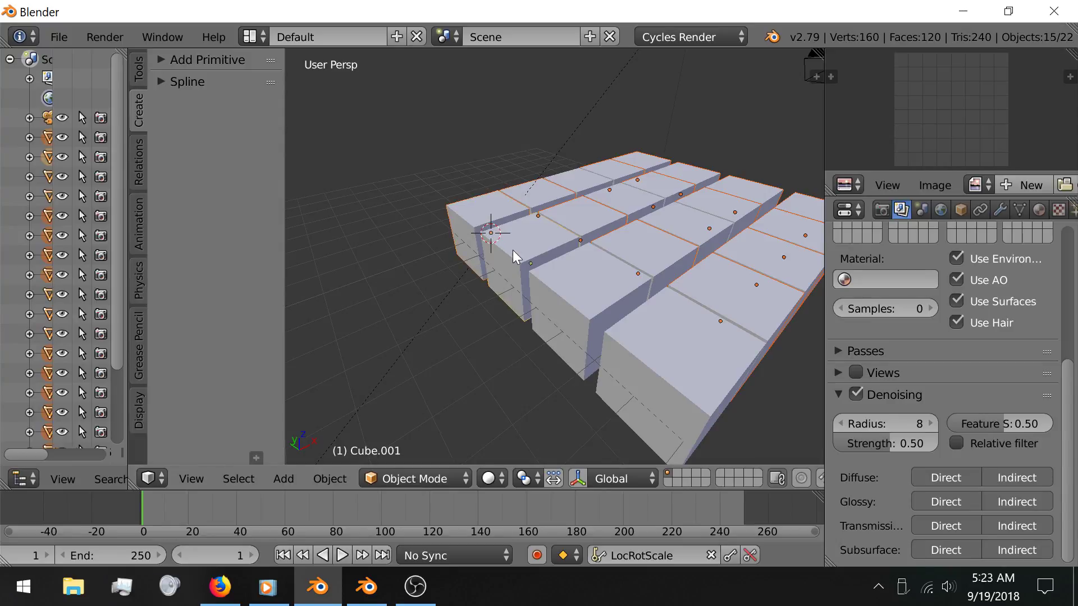
{"action": "left_click", "coordinate": [596, 282], "text": "shift"}
{"action": "left_click", "coordinate": [655, 319], "text": "shift"}
{"action": "key", "text": "shift+d"}
{"action": "key", "text": "z"}
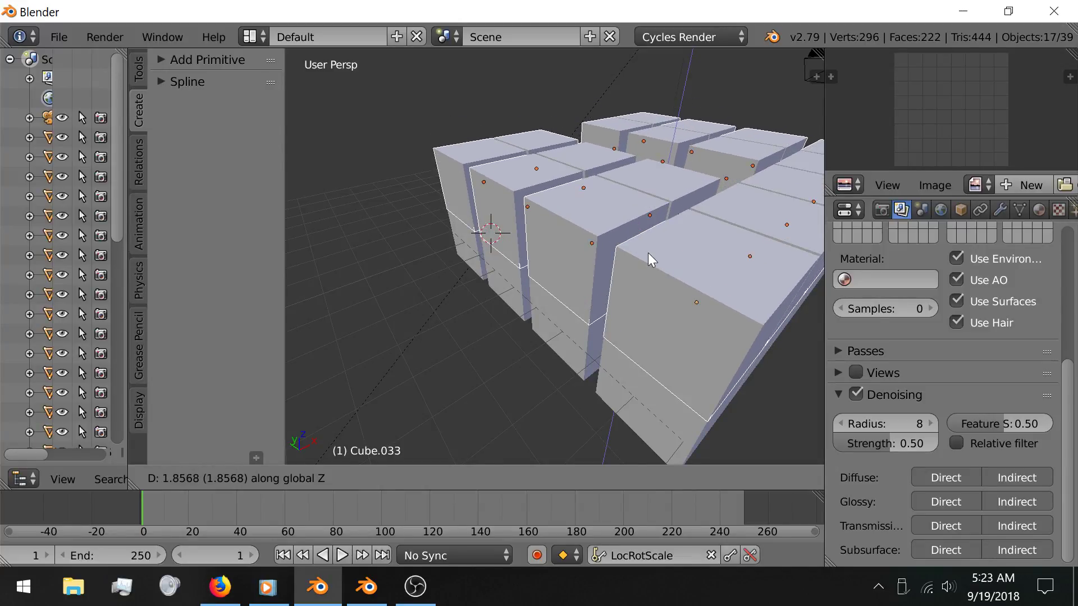
{"action": "key", "text": "Escape"}
{"action": "key", "text": "g"}
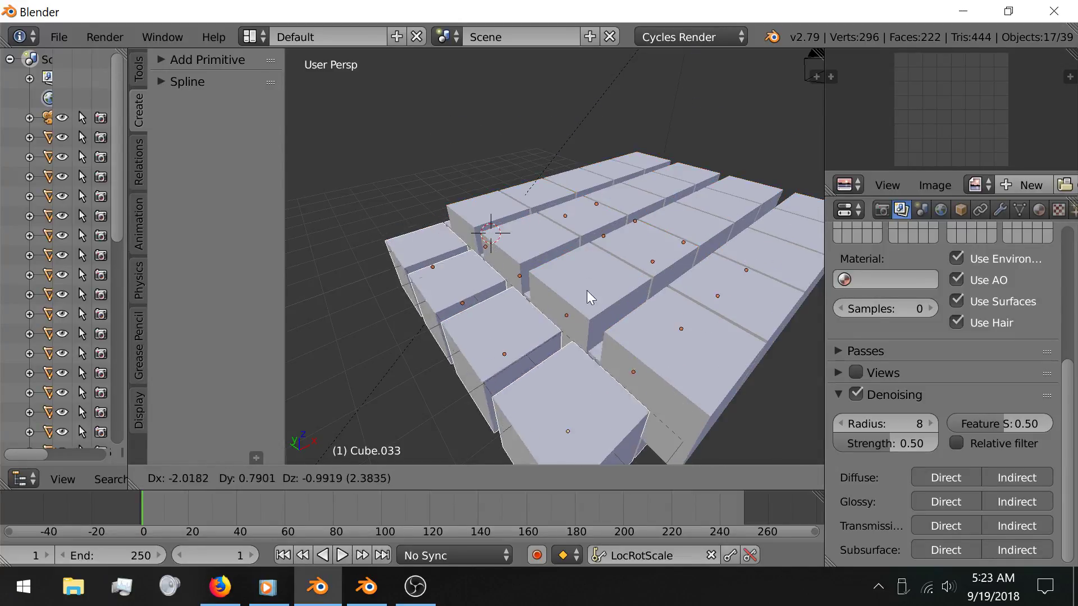
{"action": "key", "text": "Escape"}
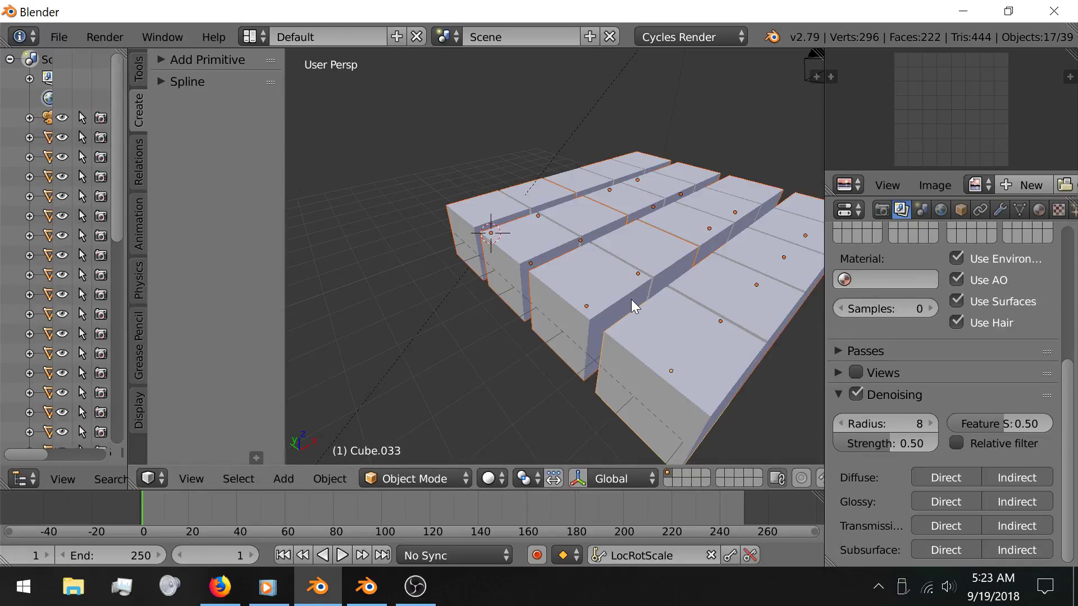
{"action": "key", "text": "Delete"}
Add the three missed cubes to the selection, duplicate the layer upward along Z and repeat three times to stack five layers.
{"action": "right_click", "coordinate": [696, 217], "text": "shift"}
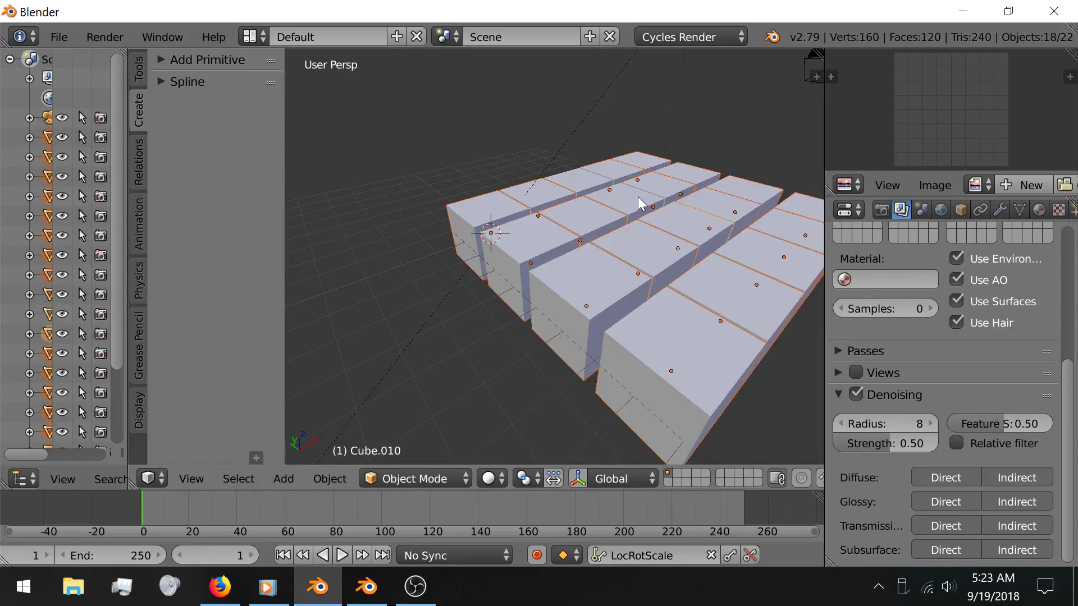
{"action": "right_click", "coordinate": [605, 184], "text": "shift"}
{"action": "right_click", "coordinate": [595, 204], "text": "shift"}
{"action": "key", "text": "shift+d"}
{"action": "key", "text": "z"}
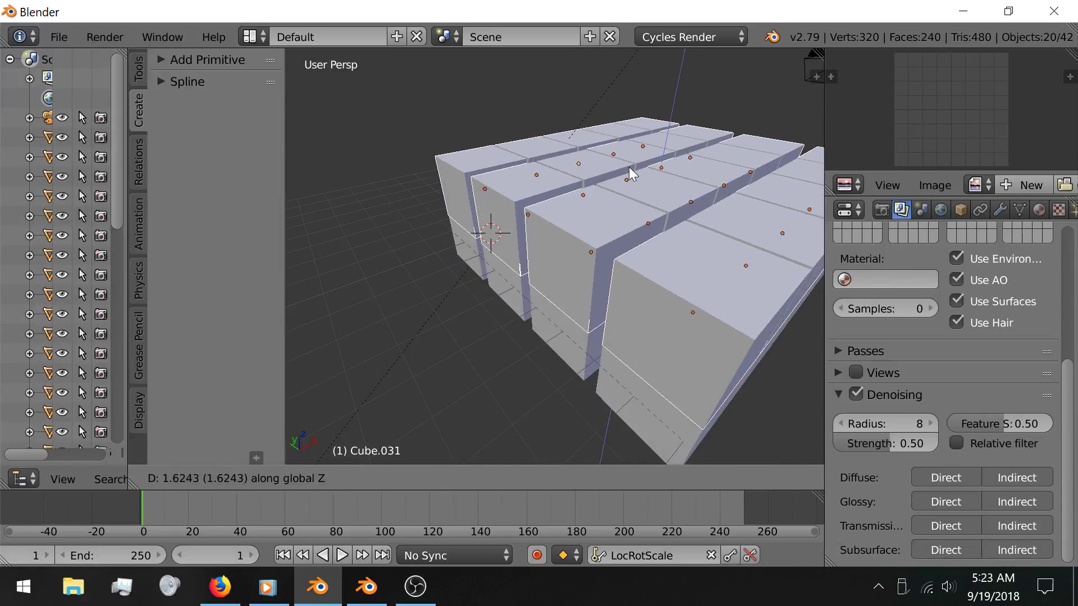
{"action": "left_click", "coordinate": [638, 154]}
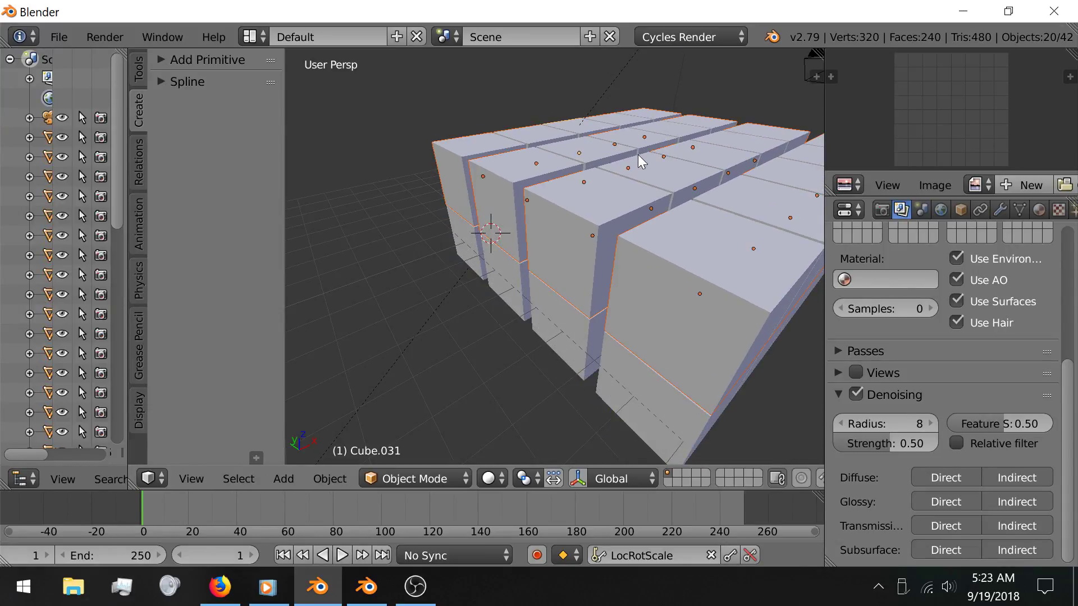
{"action": "key", "text": "shift+r"}
{"action": "key", "text": "shift+r"}
{"action": "key", "text": "shift+r"}
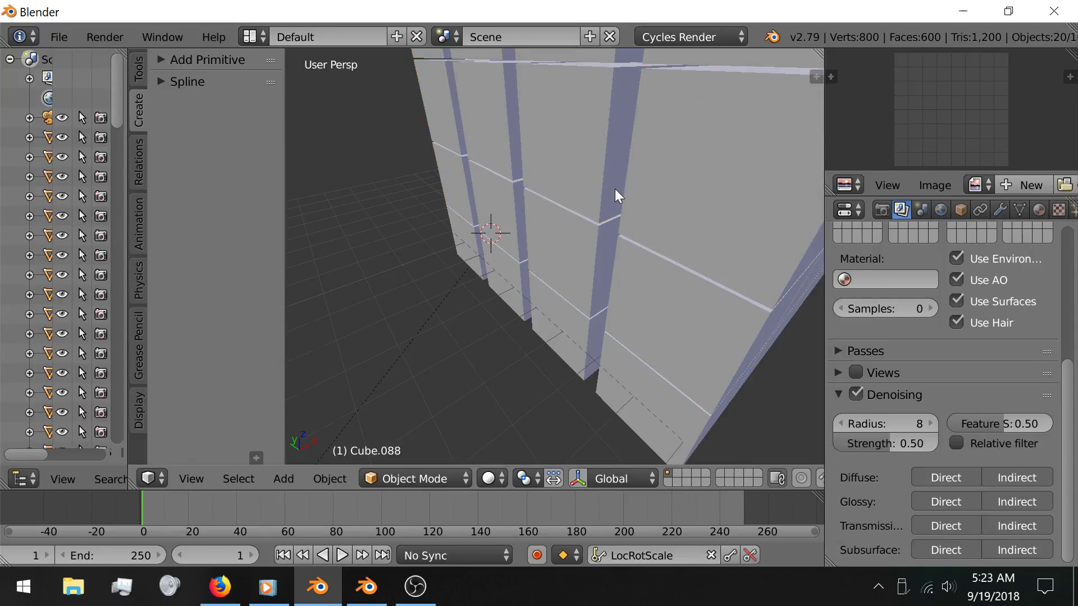
Deselect all objects and show the stack of cubes in wireframe shading.
{"action": "middle_click_drag", "start_coordinate": [615, 188], "coordinate": [577, 239]}
{"action": "scroll", "coordinate": [565, 247], "scroll_direction": "down", "scroll_amount": 2}
{"action": "key", "text": "a"}
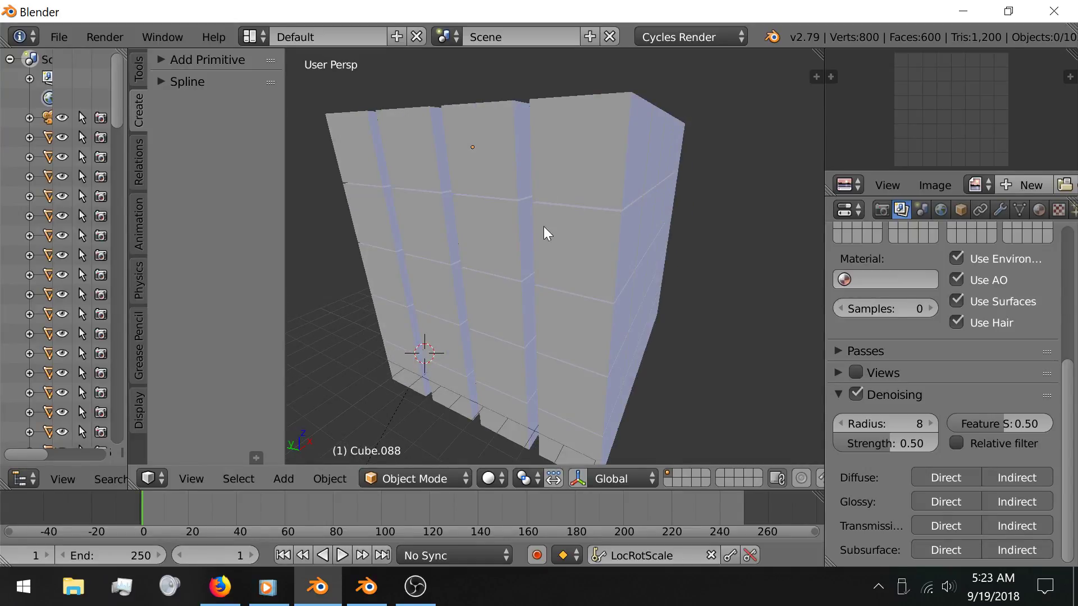
{"action": "key", "text": "z"}
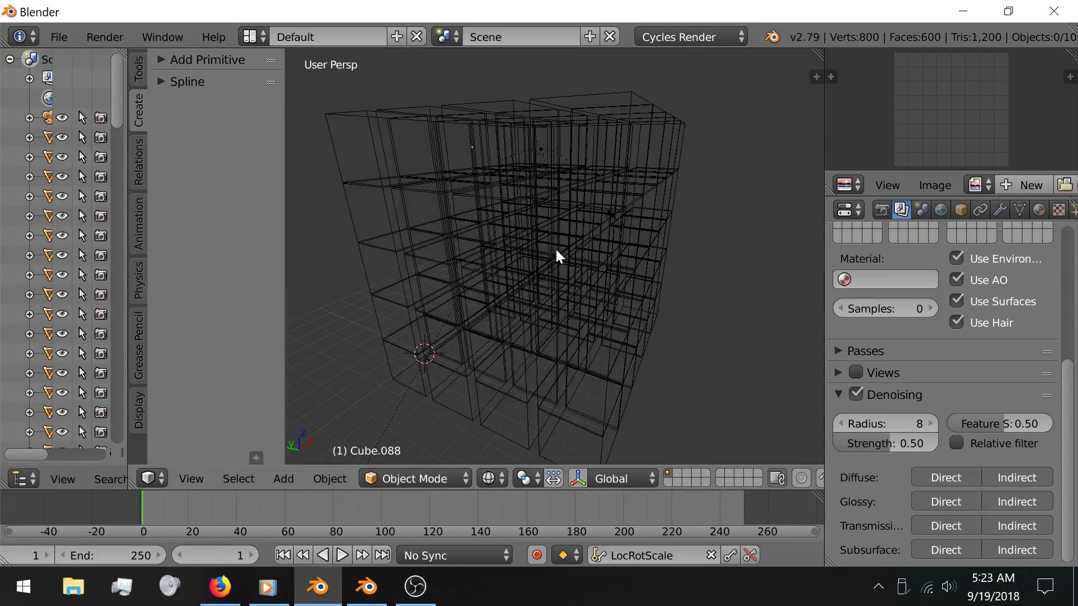
{"action": "mouse_move", "coordinate": [554, 248]}
{"action": "middle_mouse_down"}
{"action": "mouse_move", "coordinate": [524, 268]}
{"action": "mouse_move", "coordinate": [499, 260]}
{"action": "mouse_move", "coordinate": [472, 286]}
{"action": "mouse_move", "coordinate": [646, 247]}
{"action": "mouse_move", "coordinate": [476, 275]}
{"action": "mouse_move", "coordinate": [611, 275]}
{"action": "middle_mouse_up"}
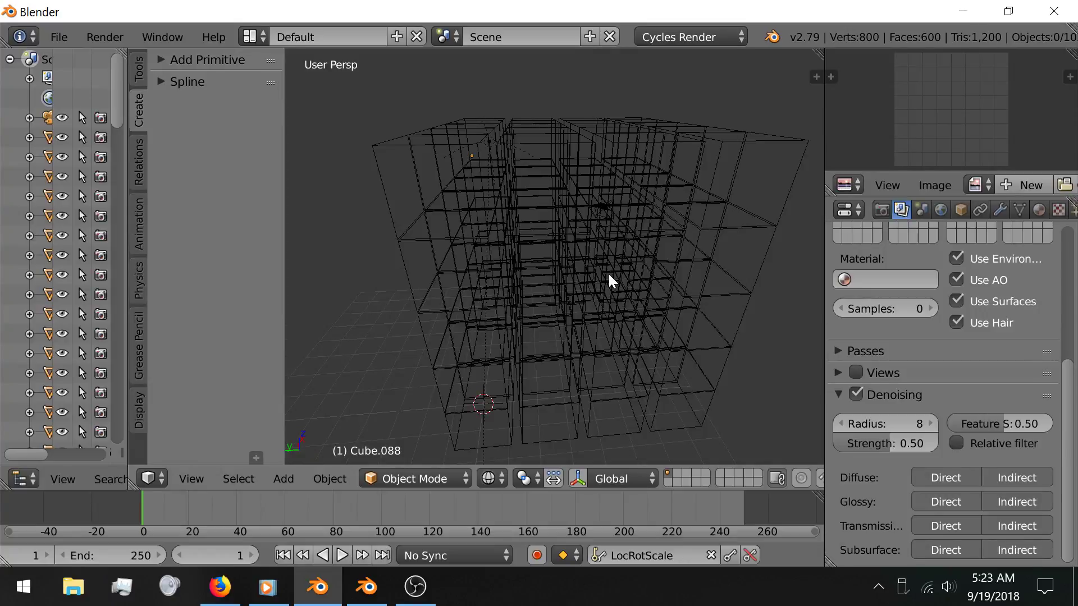
Switch to Blender 2.8, duplicate the cube along the X axis and repeat the duplication three times to form a row of five.
{"action": "left_click", "coordinate": [366, 586]}
{"action": "middle_click_drag", "start_coordinate": [574, 199], "coordinate": [508, 214]}
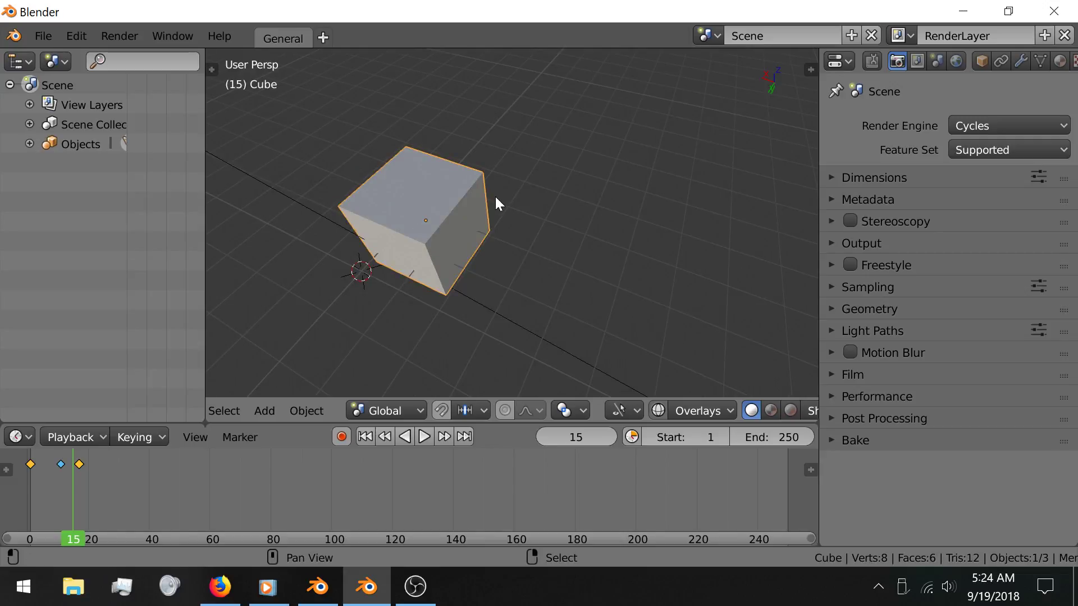
{"action": "key", "text": "shift+d"}
{"action": "key", "text": "x"}
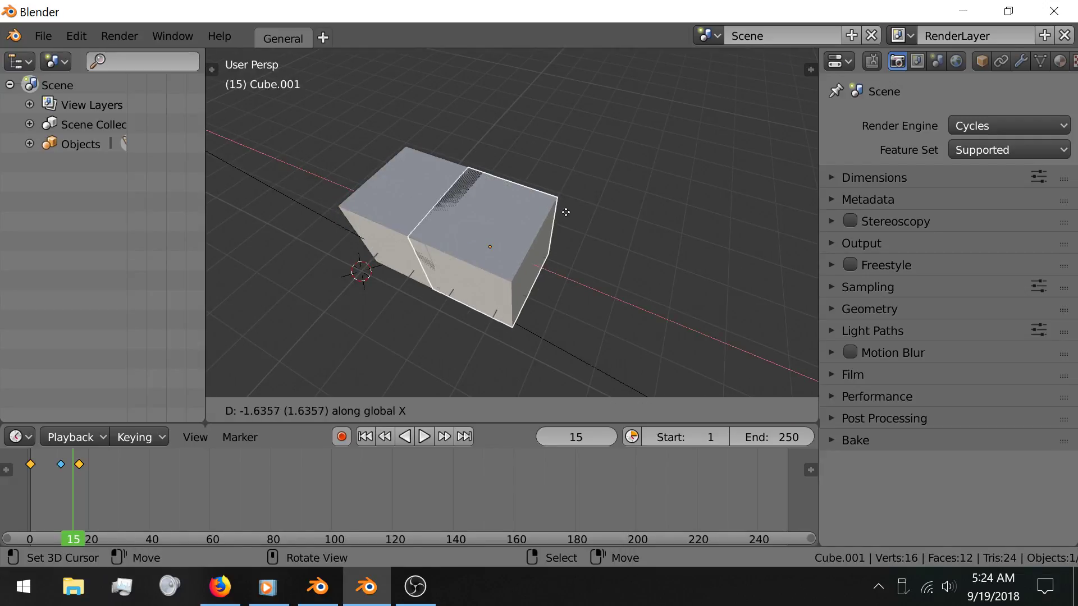
{"action": "left_click", "coordinate": [581, 221]}
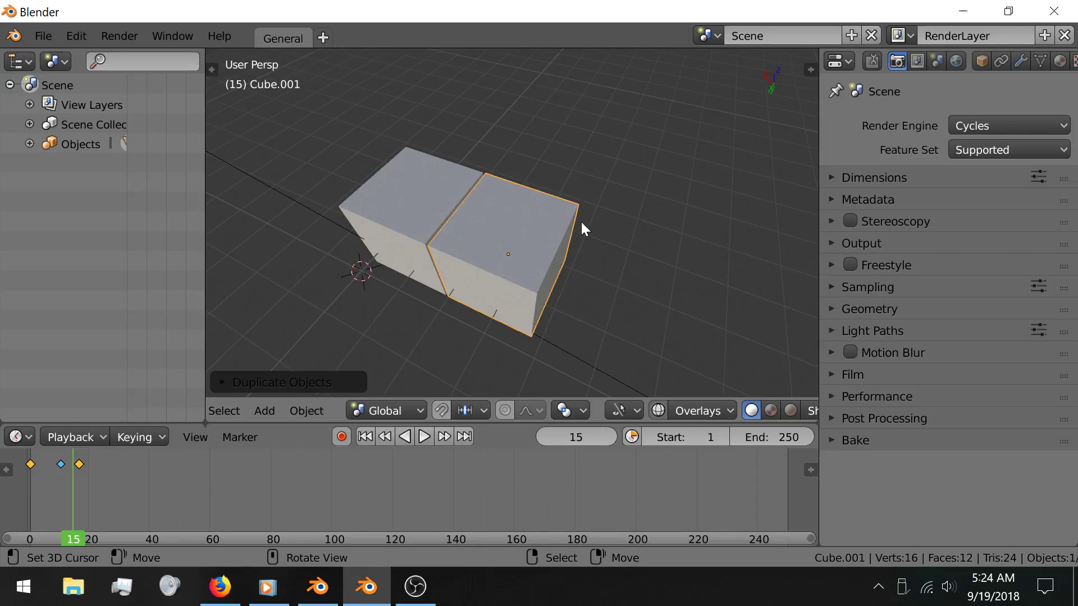
{"action": "key", "text": "shift+r"}
{"action": "key", "text": "shift+r"}
{"action": "key", "text": "shift+r"}
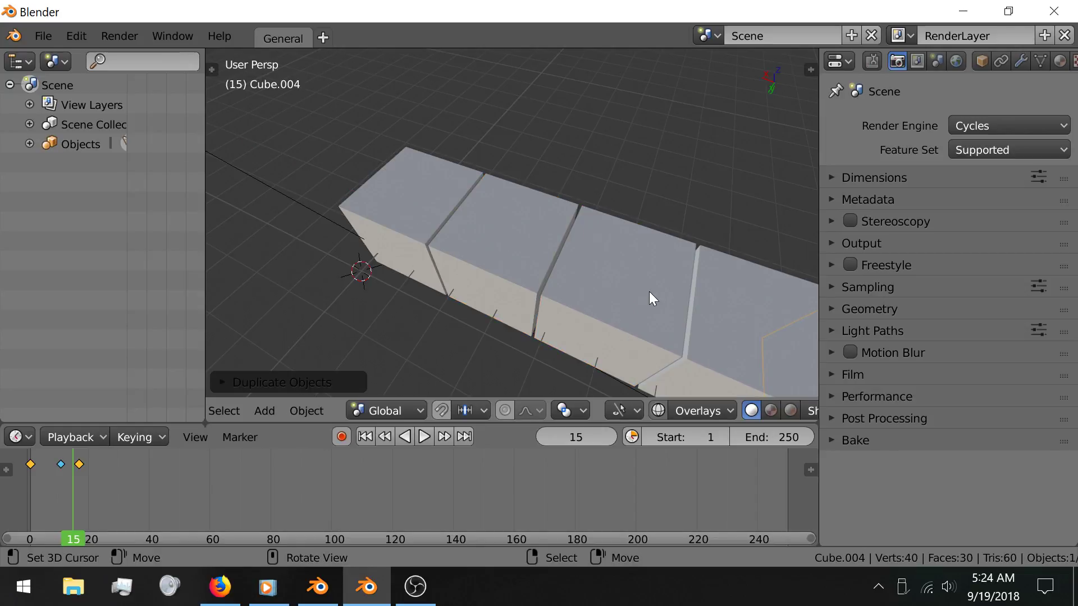
{"action": "scroll", "coordinate": [662, 290], "scroll_direction": "down", "scroll_amount": 2}
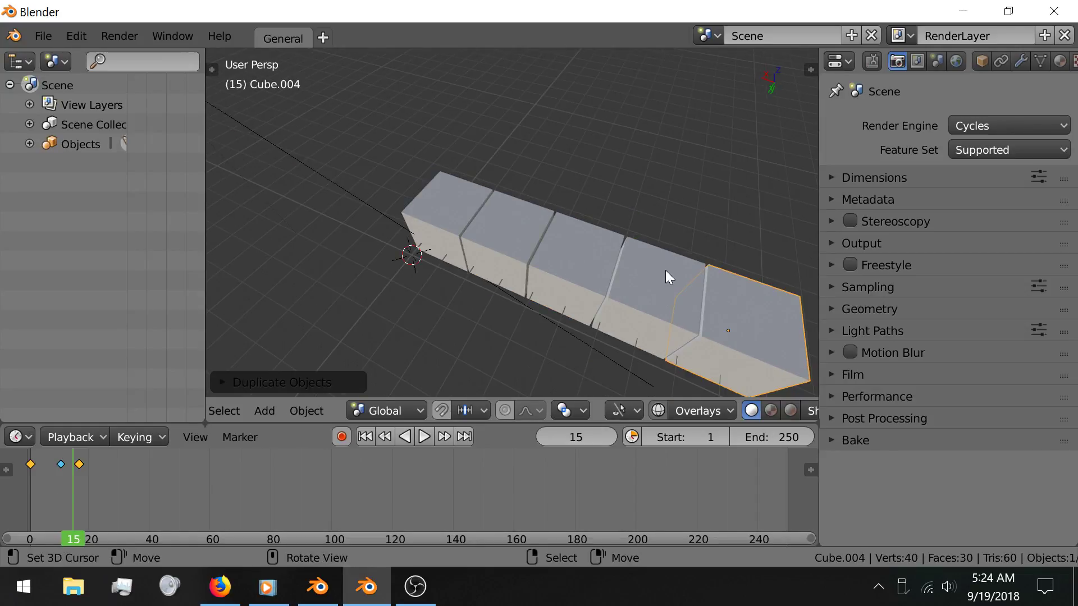
Hide all lights and cameras in the viewport through the object type visibility options.
{"action": "left_click", "coordinate": [708, 34]}
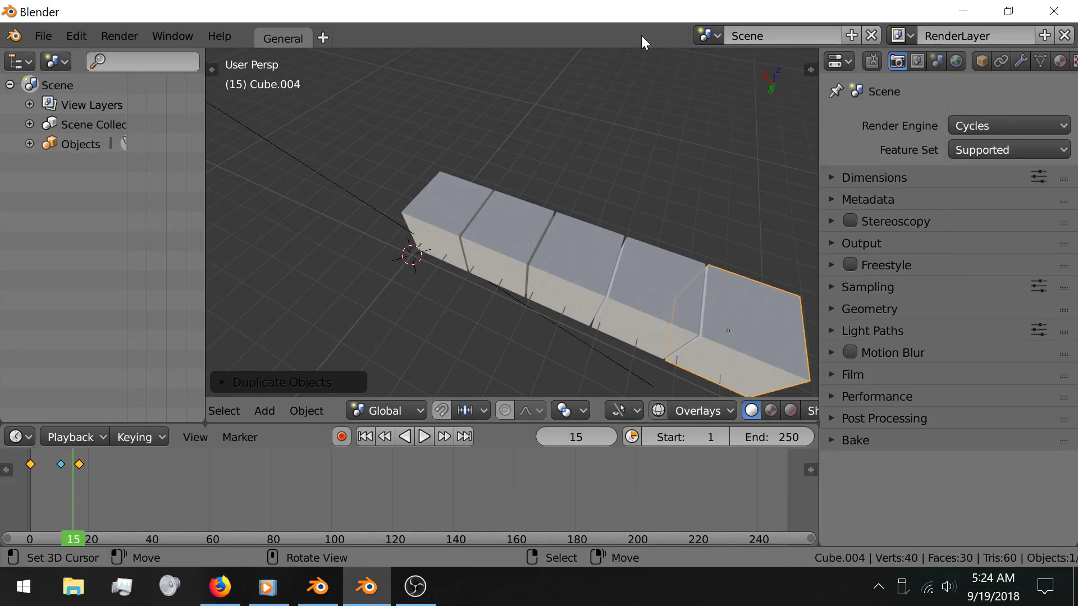
{"action": "scroll", "coordinate": [545, 409], "scroll_direction": "down", "scroll_amount": 2}
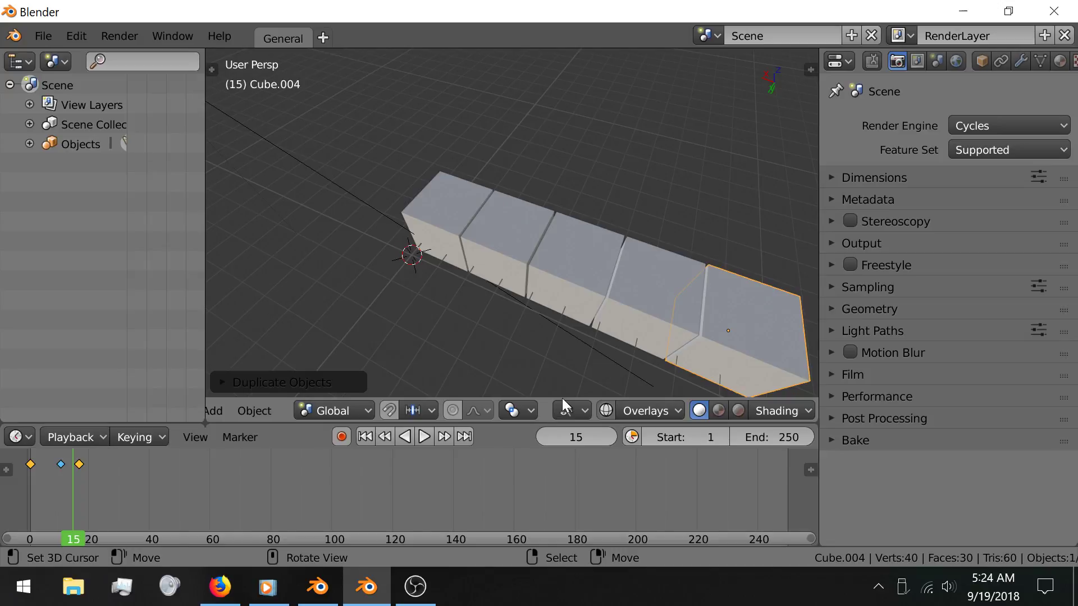
{"action": "left_click", "coordinate": [568, 409]}
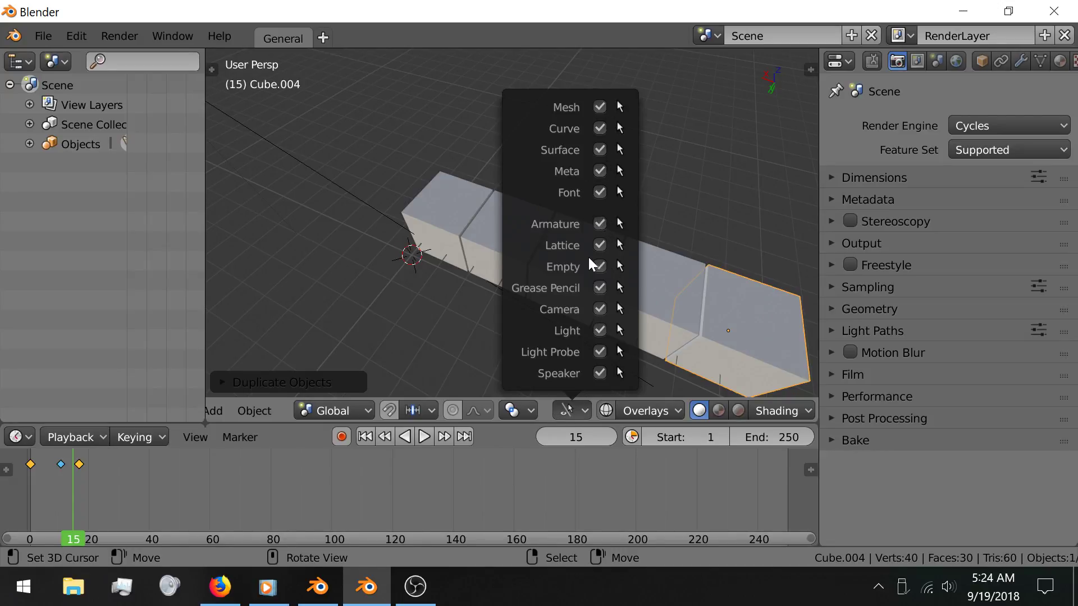
{"action": "left_click", "coordinate": [601, 329]}
{"action": "left_click", "coordinate": [603, 306]}
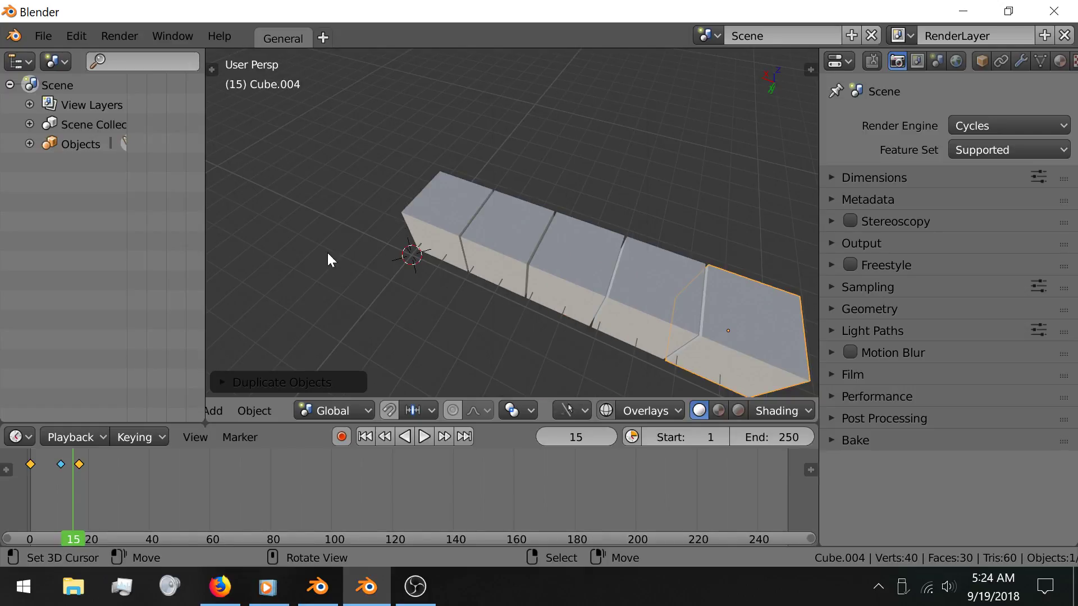
Add the other four cubes to the selection, duplicate the row about 2.18 units along Y and repeat twice to make four rows.
{"action": "left_click", "coordinate": [634, 285], "text": "shift"}
{"action": "left_click", "coordinate": [598, 267], "text": "shift"}
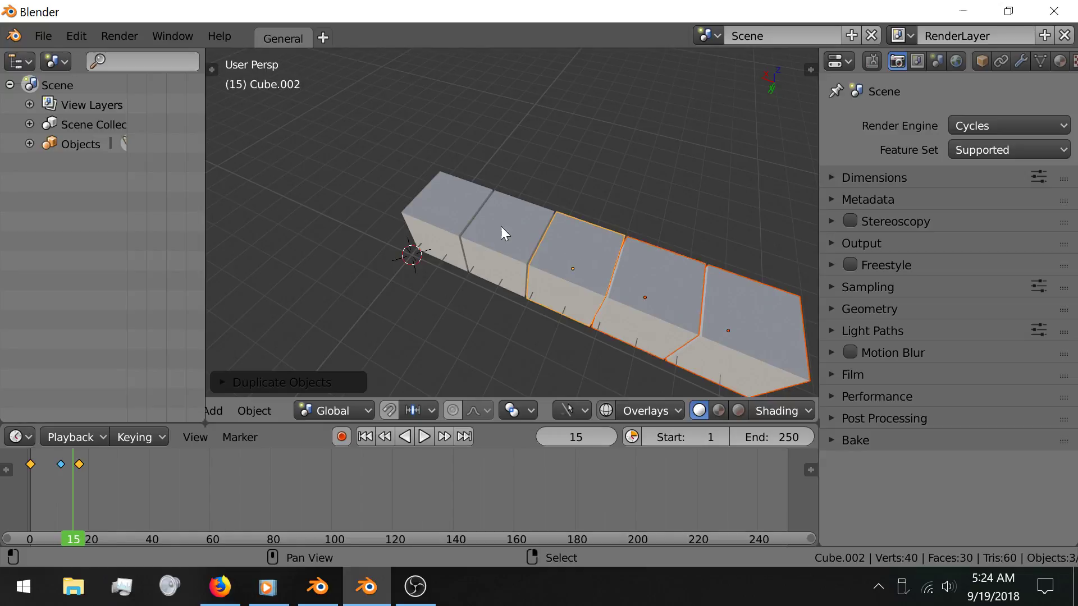
{"action": "left_click", "coordinate": [501, 227], "text": "shift"}
{"action": "left_click", "coordinate": [428, 193], "text": "shift"}
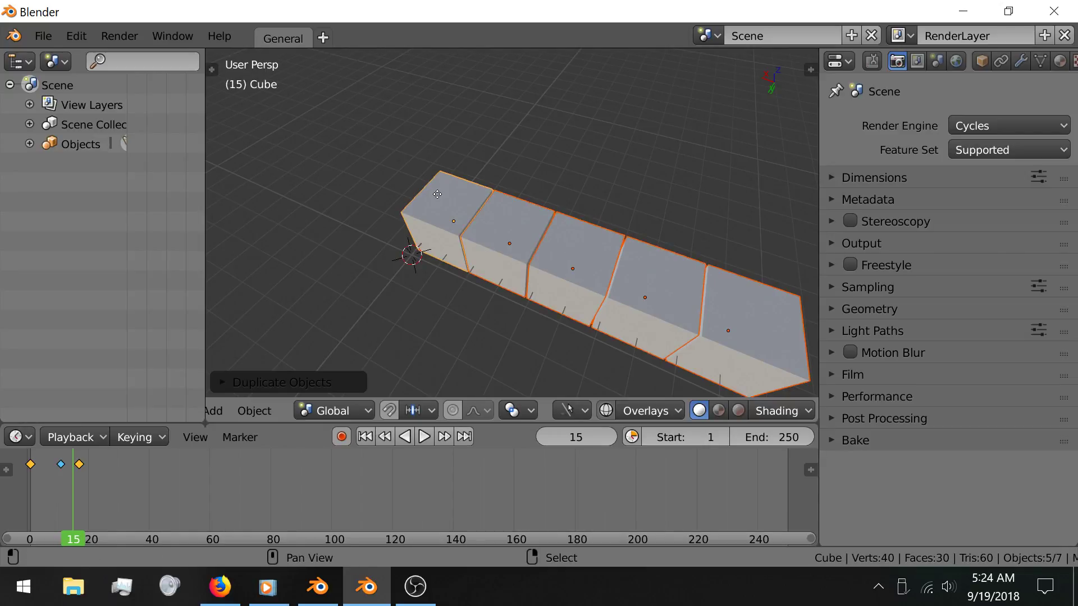
{"action": "key", "text": "shift+d"}
{"action": "key", "text": "y"}
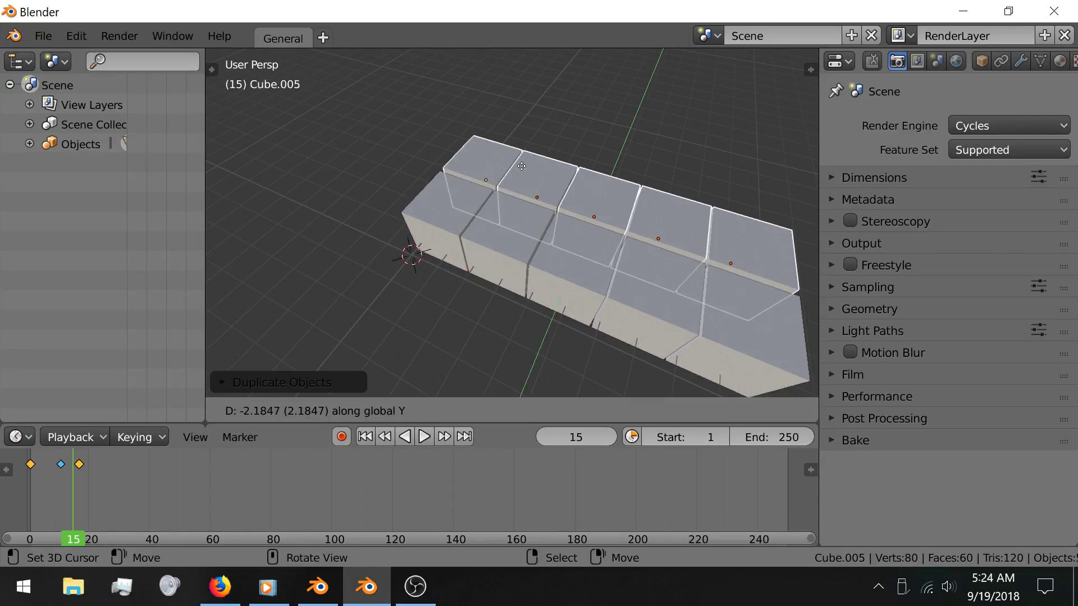
{"action": "left_click", "coordinate": [523, 169]}
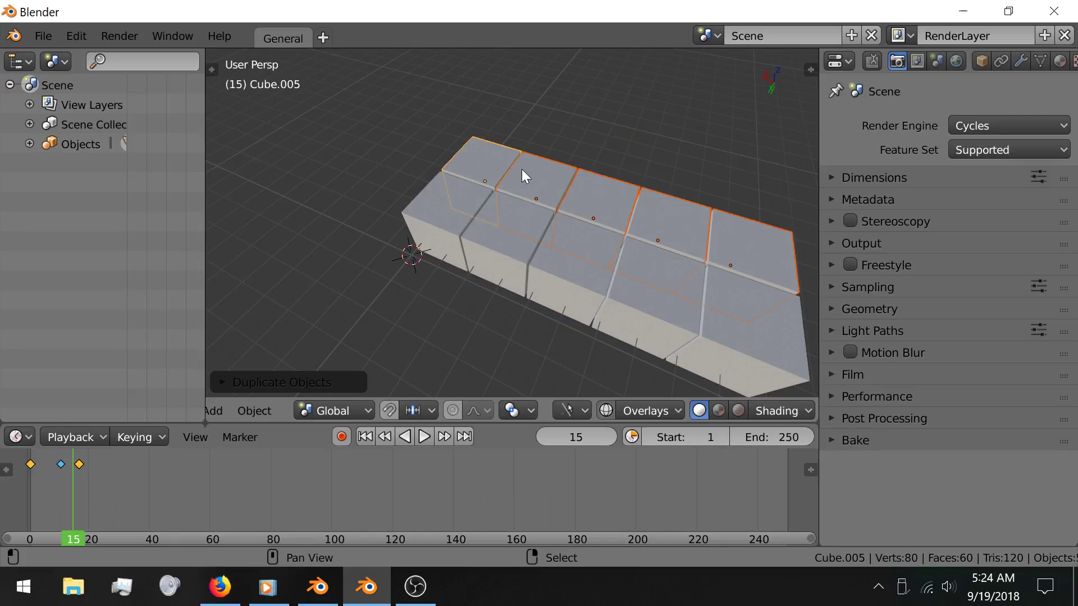
{"action": "key", "text": "shift+r"}
{"action": "key", "text": "shift+r"}
Select everything, duplicate the layer of cubes upward along Z and repeat four times to stack six layers.
{"action": "middle_click_drag", "start_coordinate": [521, 178], "coordinate": [480, 137]}
{"action": "key", "text": "a"}
{"action": "key", "text": "shift+d"}
{"action": "key", "text": "z"}
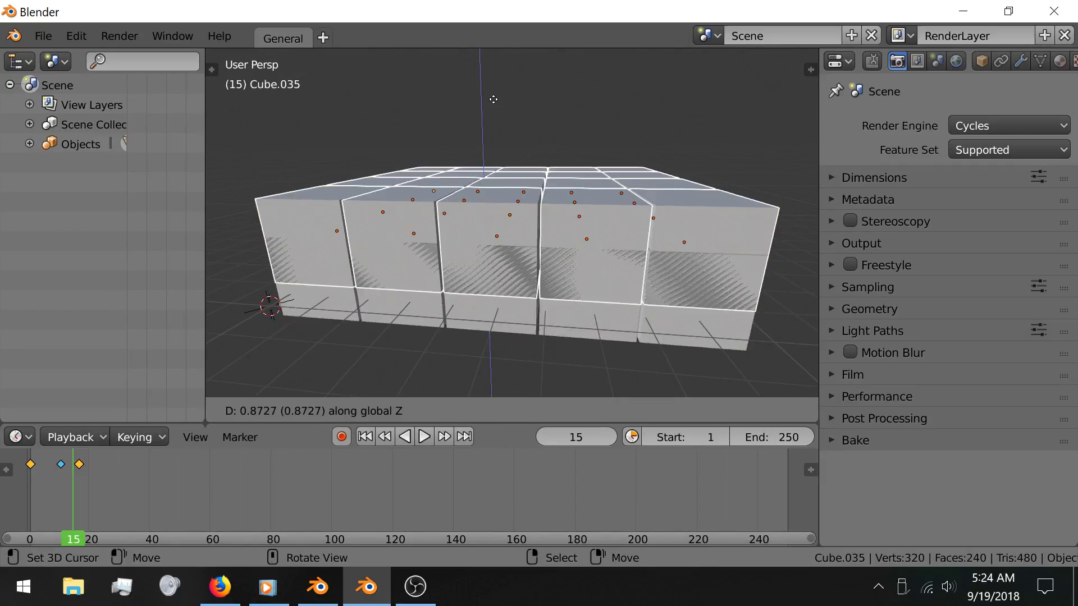
{"action": "left_click", "coordinate": [502, 79]}
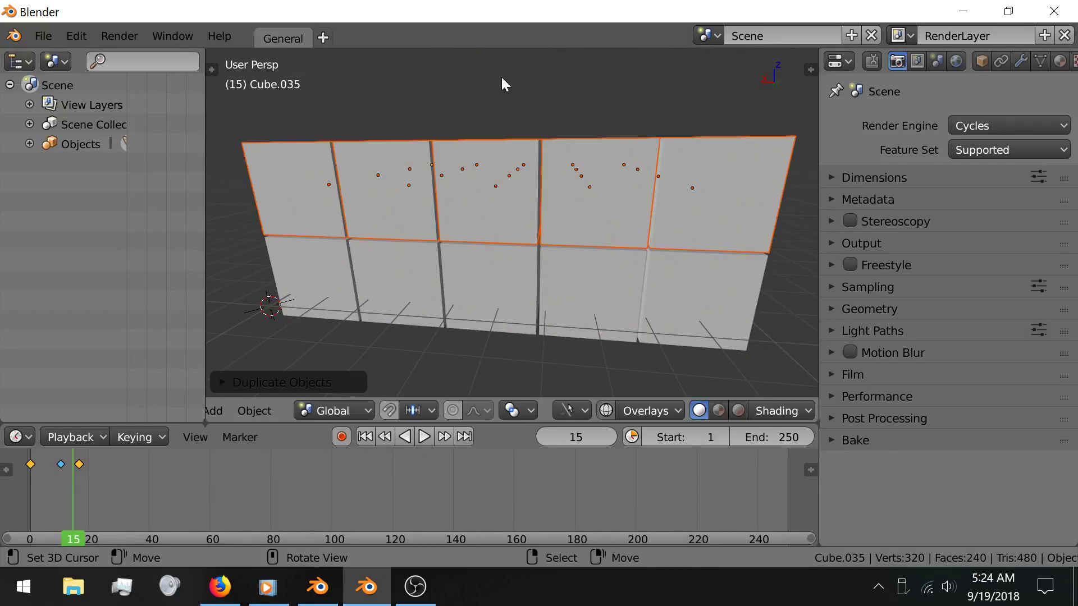
{"action": "key", "text": "shift+d"}
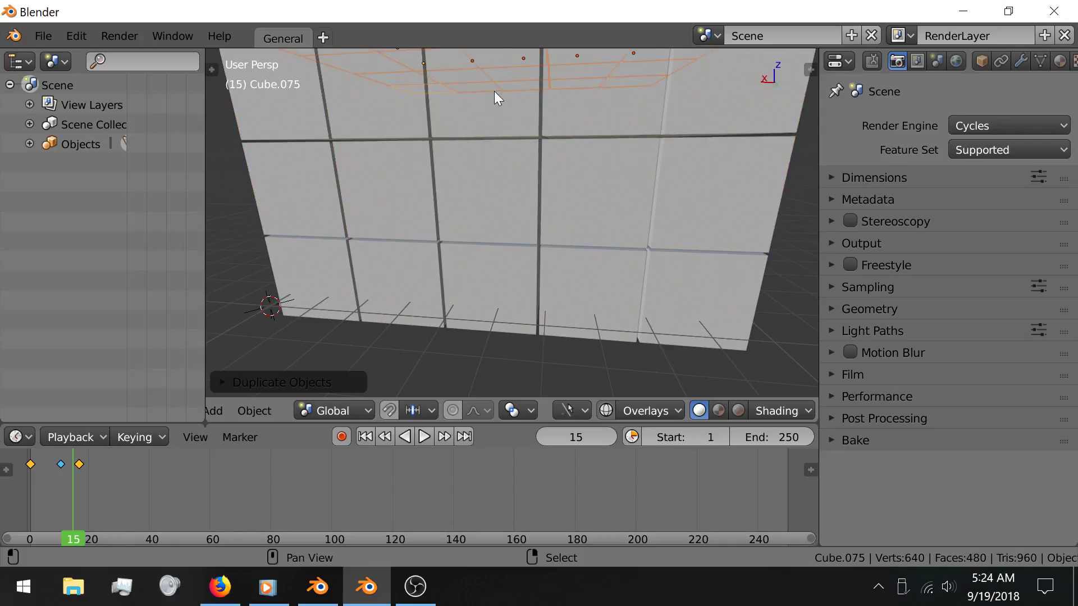
{"action": "key", "text": "shift+r"}
{"action": "key", "text": "shift+r"}
{"action": "middle_click_drag", "start_coordinate": [494, 91], "coordinate": [473, 211], "text": "shift"}
{"action": "scroll", "coordinate": [473, 210], "scroll_direction": "down", "scroll_amount": 3}
{"action": "scroll", "coordinate": [475, 209], "scroll_direction": "up", "scroll_amount": 1}
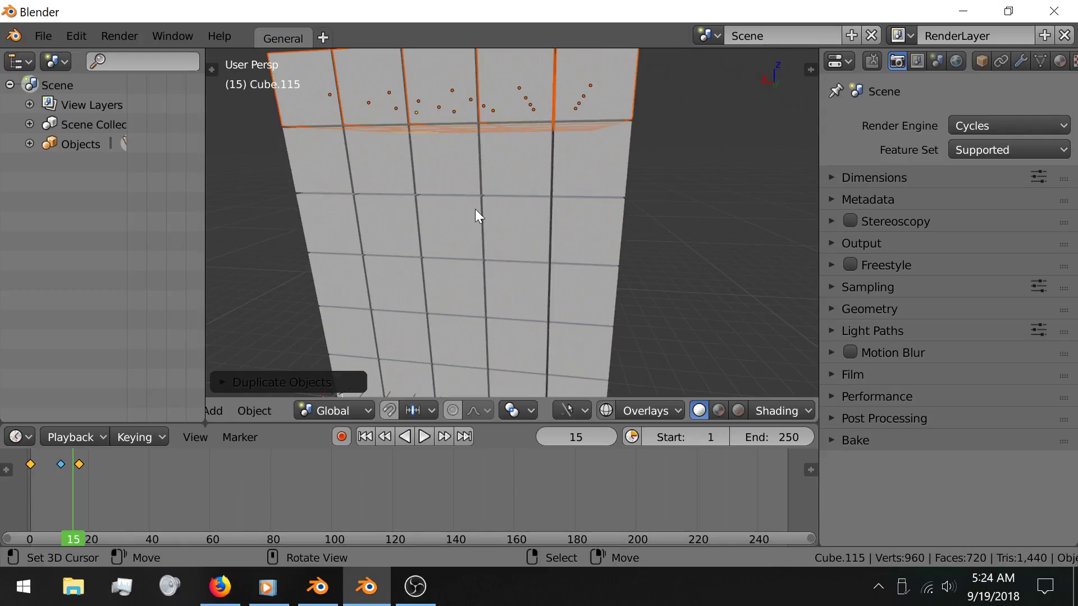
Deselect all objects and enable the Wireframe geometry overlay, keeping its value at 1.000.
{"action": "key", "text": "a"}
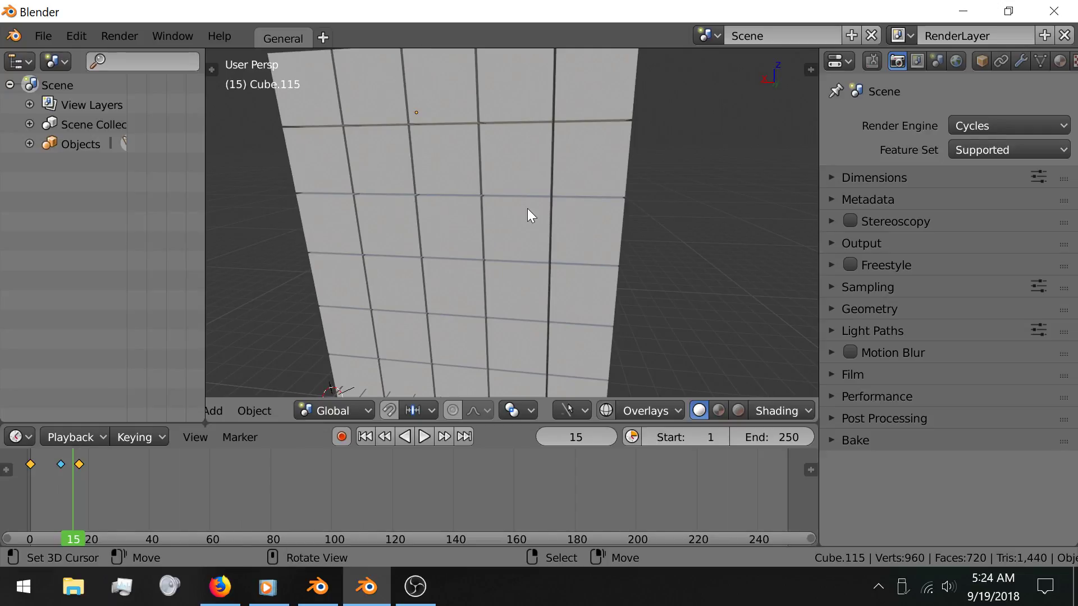
{"action": "key", "text": "shift"}
{"action": "key", "text": "ctrl+z"}
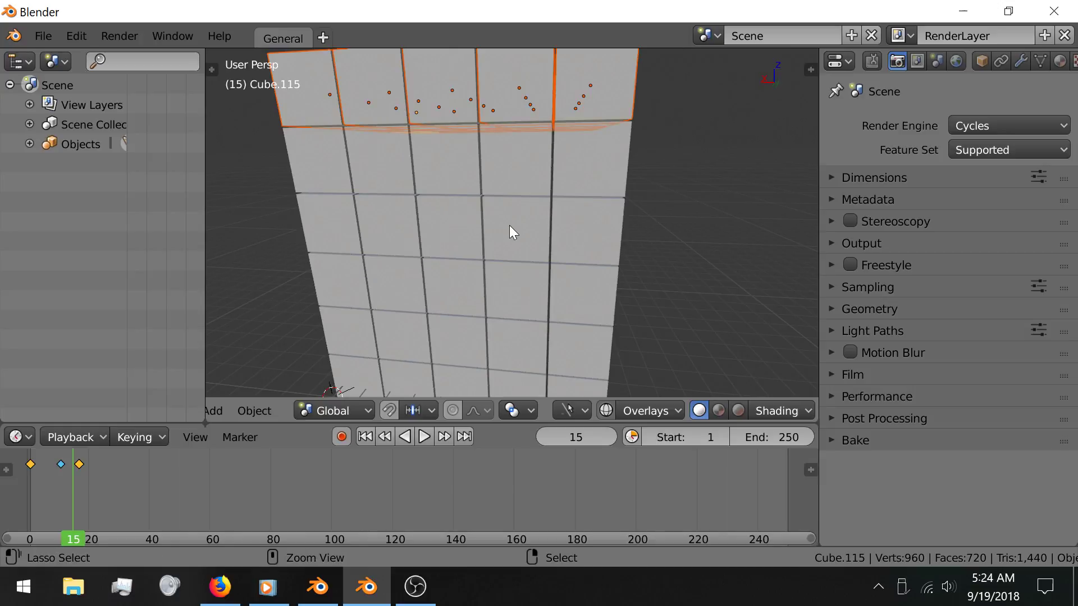
{"action": "key", "text": "a"}
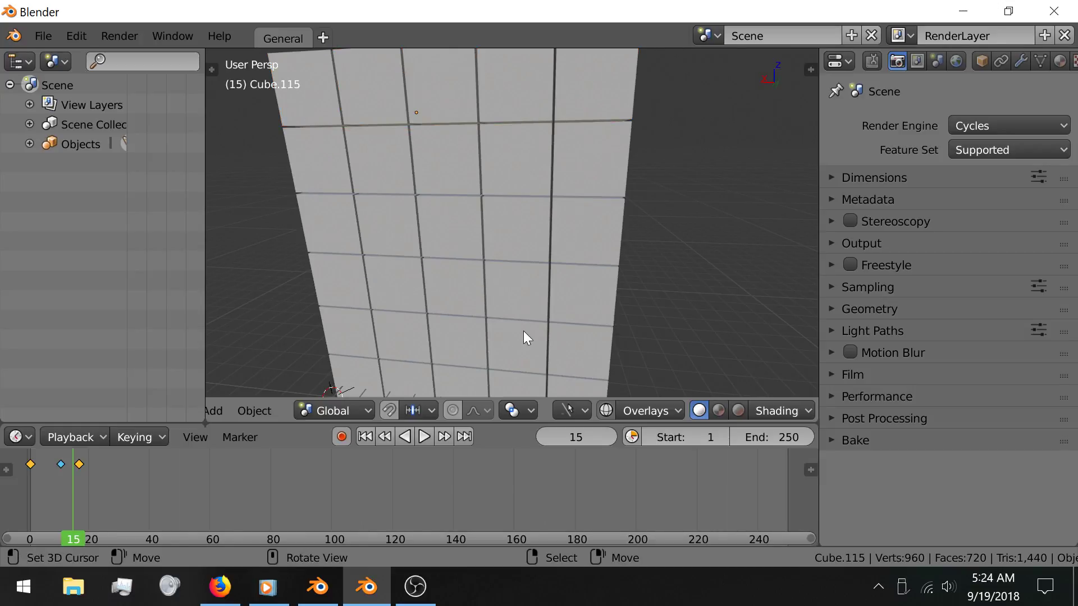
{"action": "left_click", "coordinate": [638, 409]}
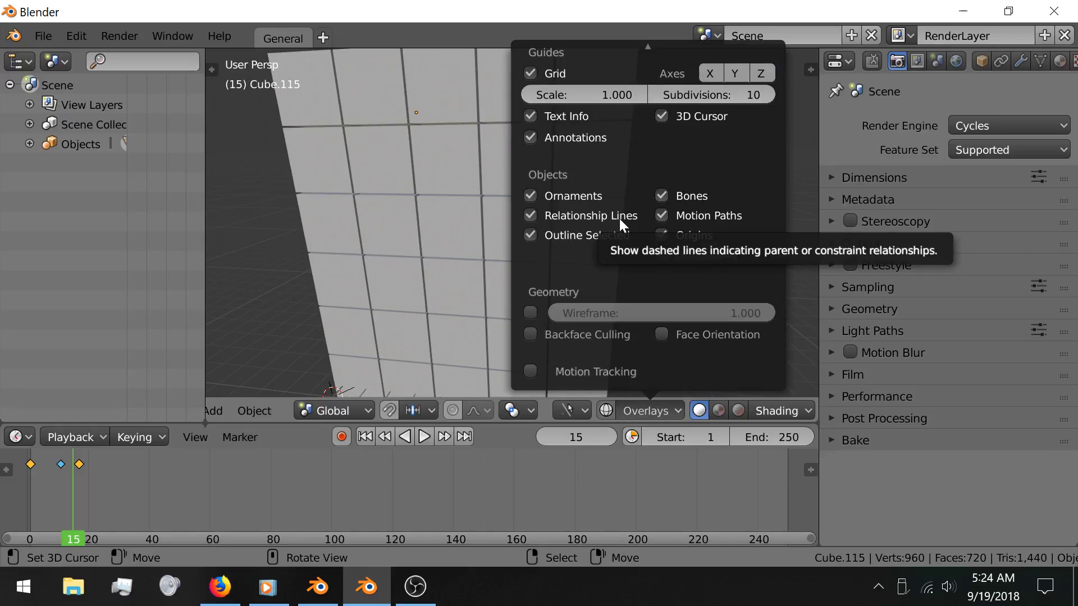
{"action": "left_click", "coordinate": [536, 312]}
{"action": "left_click", "coordinate": [579, 306]}
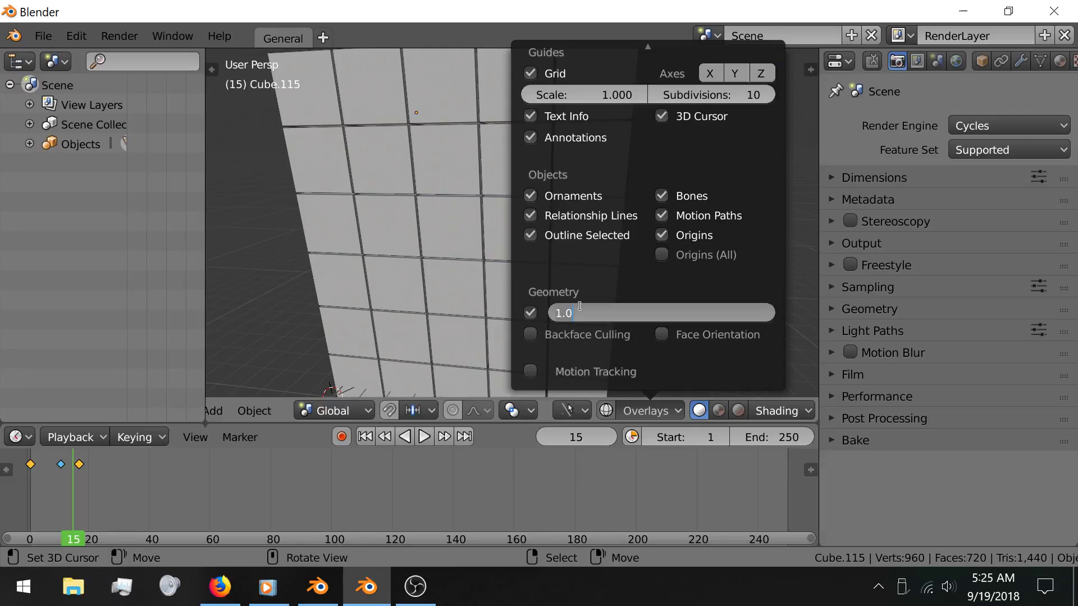
{"action": "left_click", "coordinate": [596, 269]}
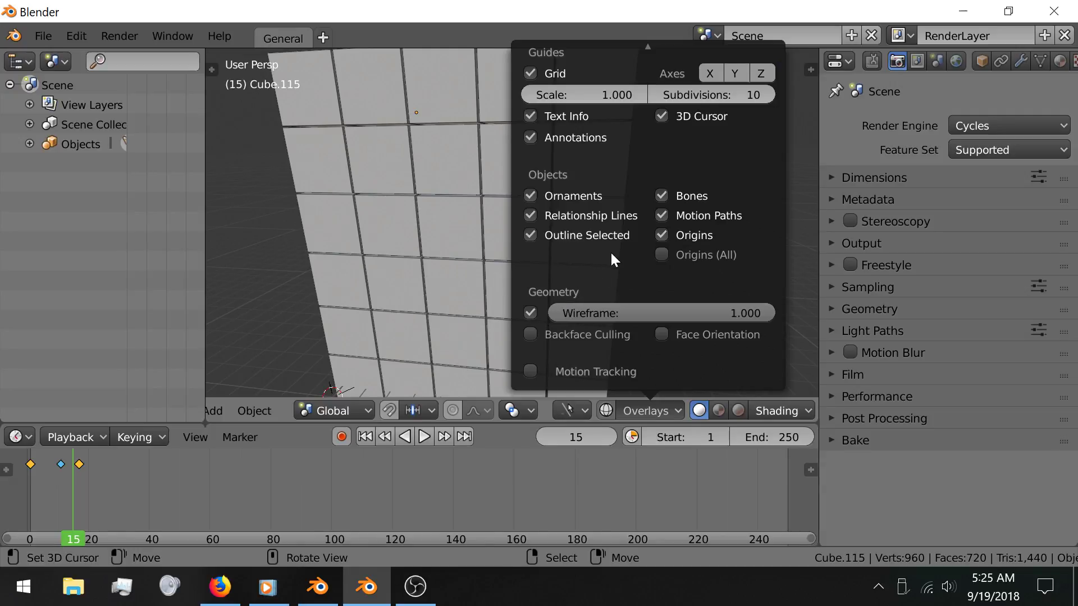
Turn on X-Ray in the solid shading options and raise its value to 1.000.
{"action": "left_click", "coordinate": [512, 411]}
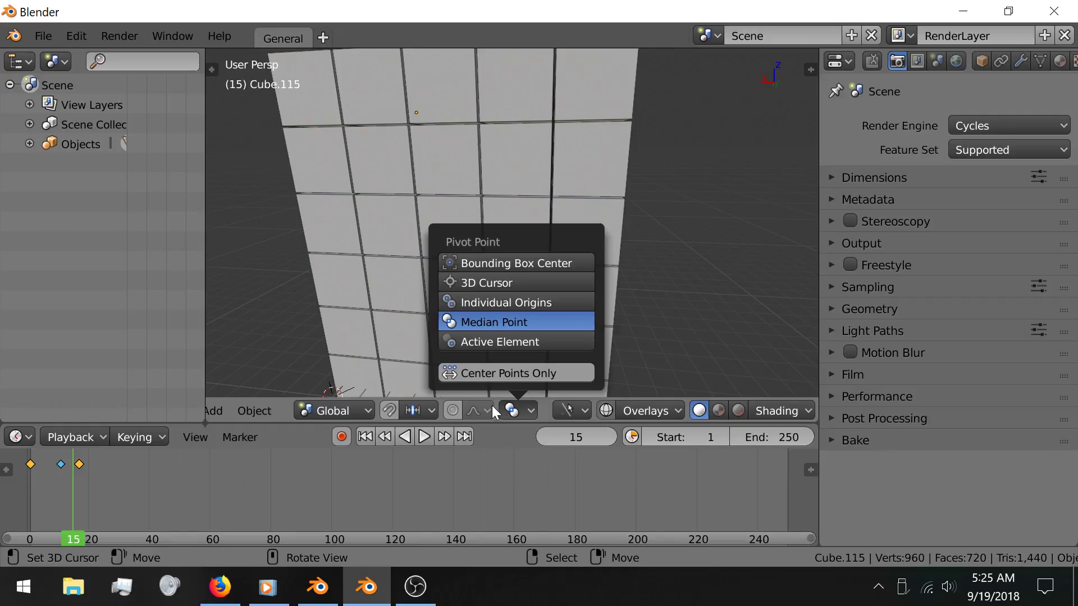
{"action": "left_click", "coordinate": [719, 252]}
{"action": "left_click", "coordinate": [763, 409]}
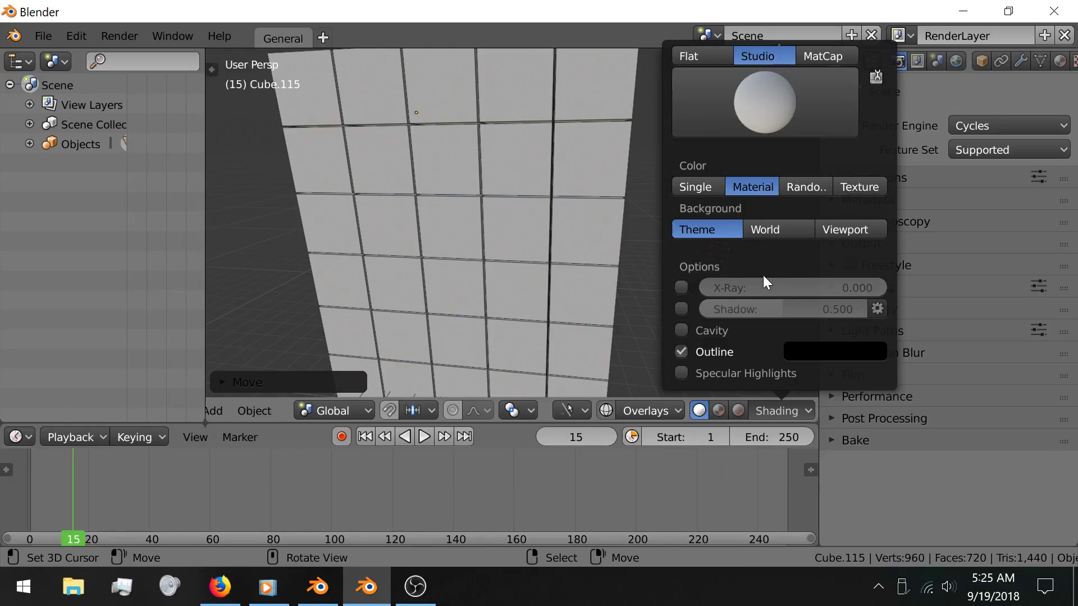
{"action": "left_click", "coordinate": [681, 288]}
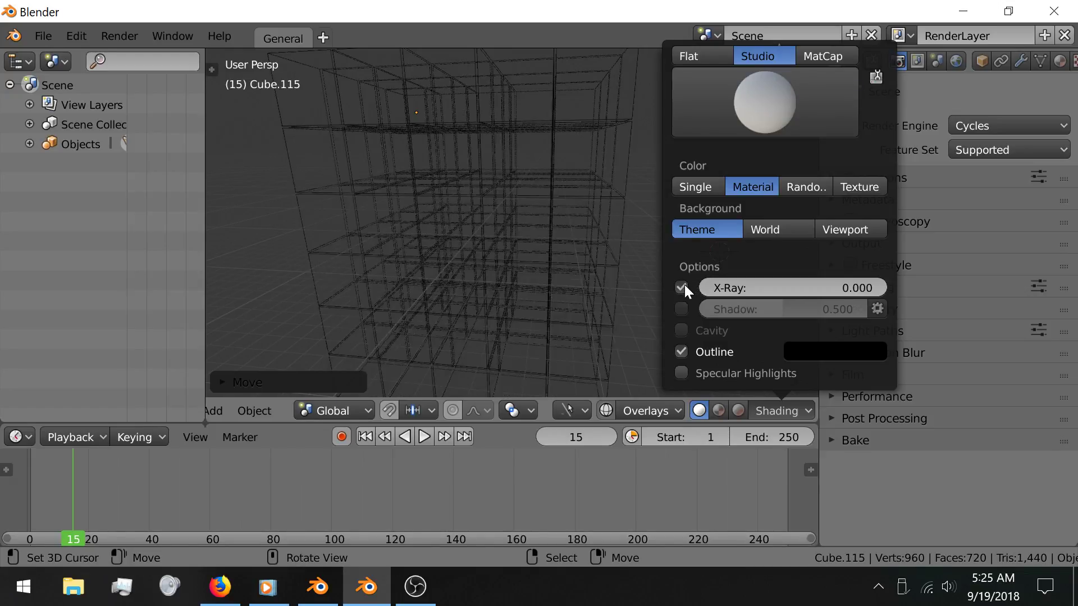
{"action": "left_click_drag", "start_coordinate": [740, 284], "coordinate": [886, 287]}
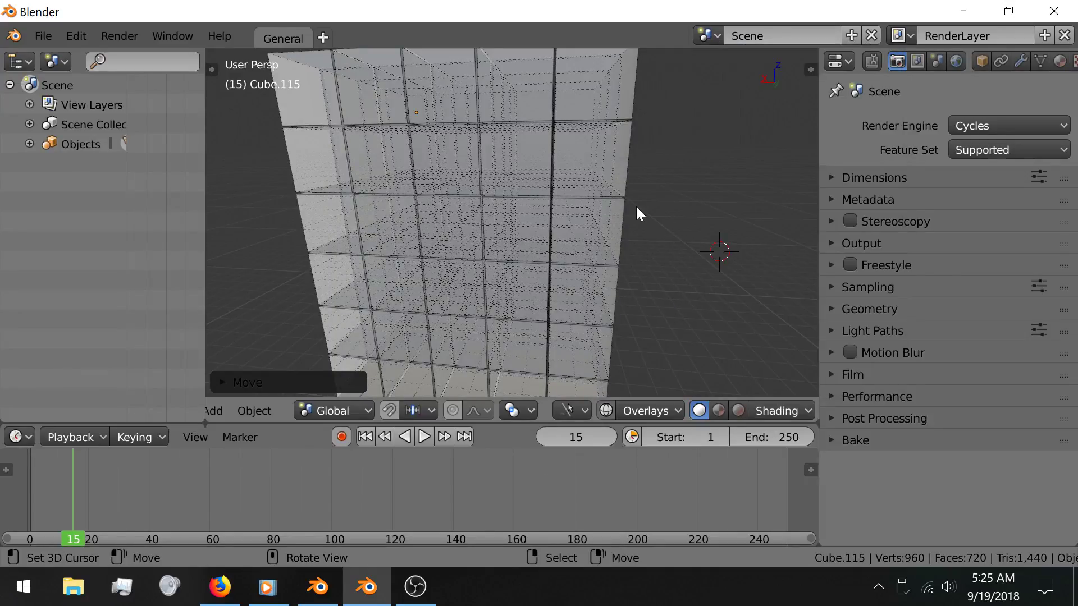
Lower the X-Ray value until the stack of cubes is drawn only as wireframe lines.
{"action": "scroll", "coordinate": [635, 207], "scroll_direction": "down", "scroll_amount": 3}
{"action": "left_click", "coordinate": [771, 413]}
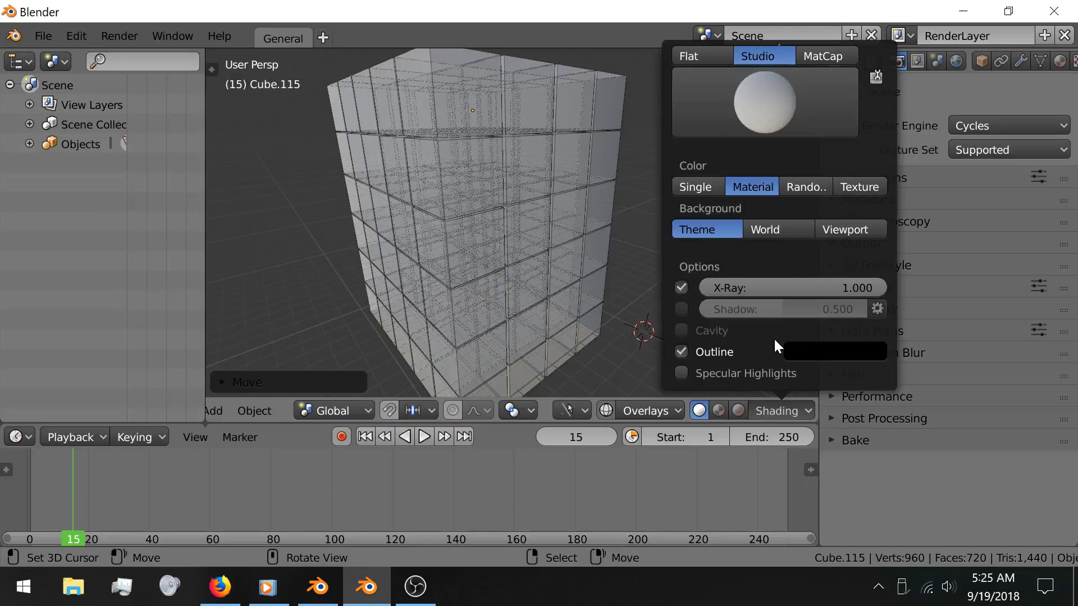
{"action": "left_click_drag", "start_coordinate": [874, 287], "coordinate": [874, 287]}
{"action": "left_click", "coordinate": [874, 288]}
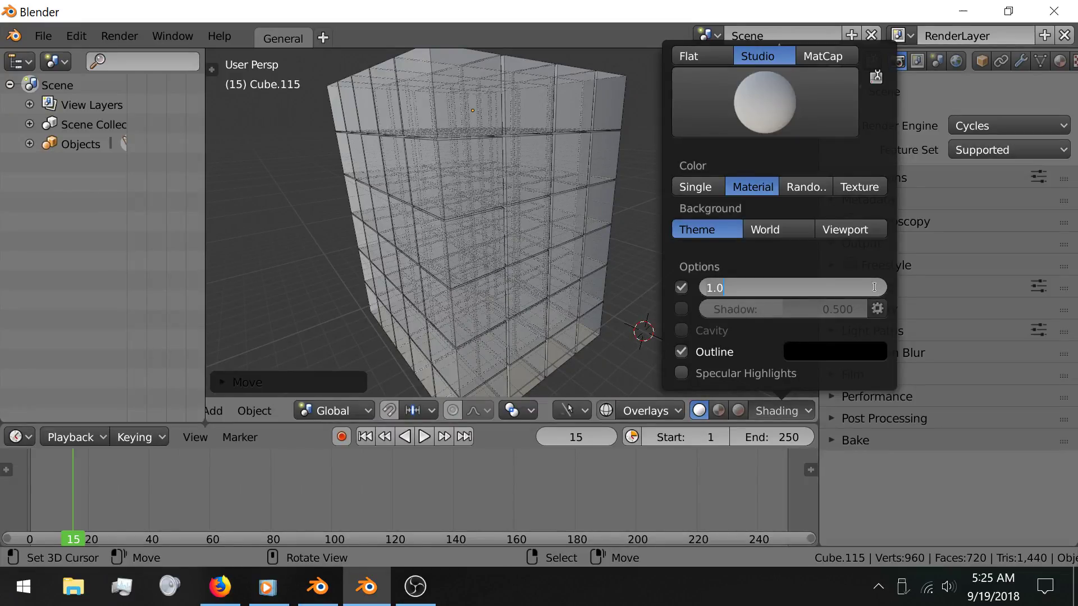
{"action": "left_click", "coordinate": [620, 231]}
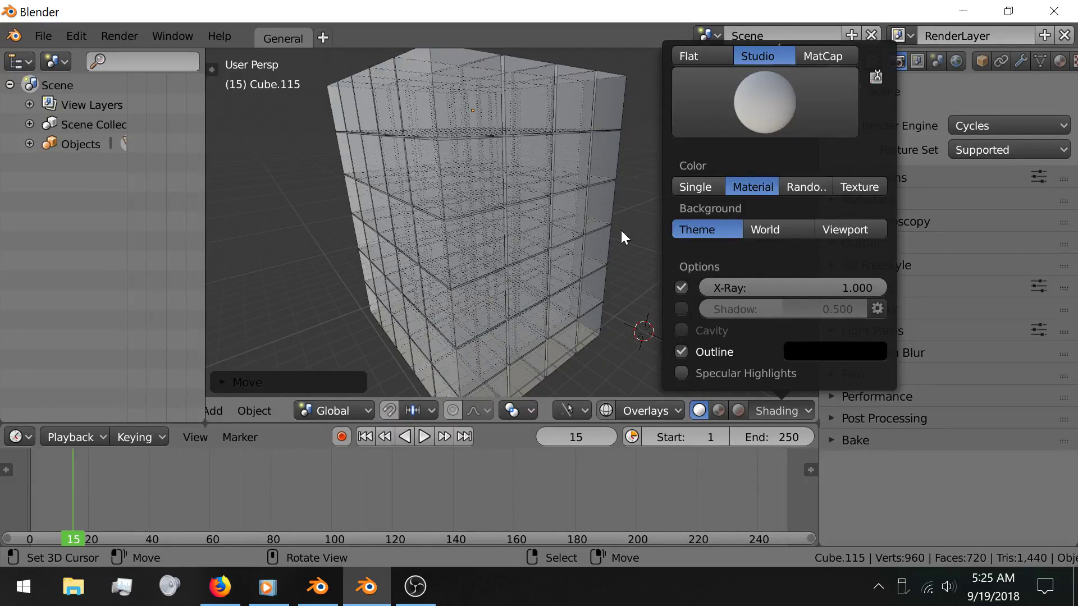
{"action": "left_click", "coordinate": [591, 221]}
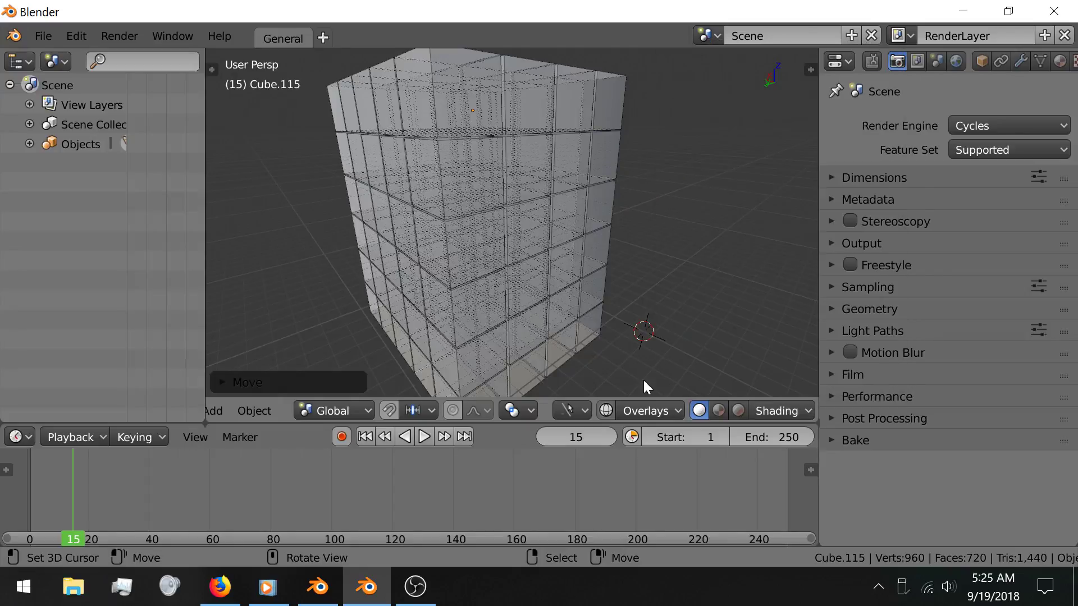
{"action": "left_click", "coordinate": [782, 410]}
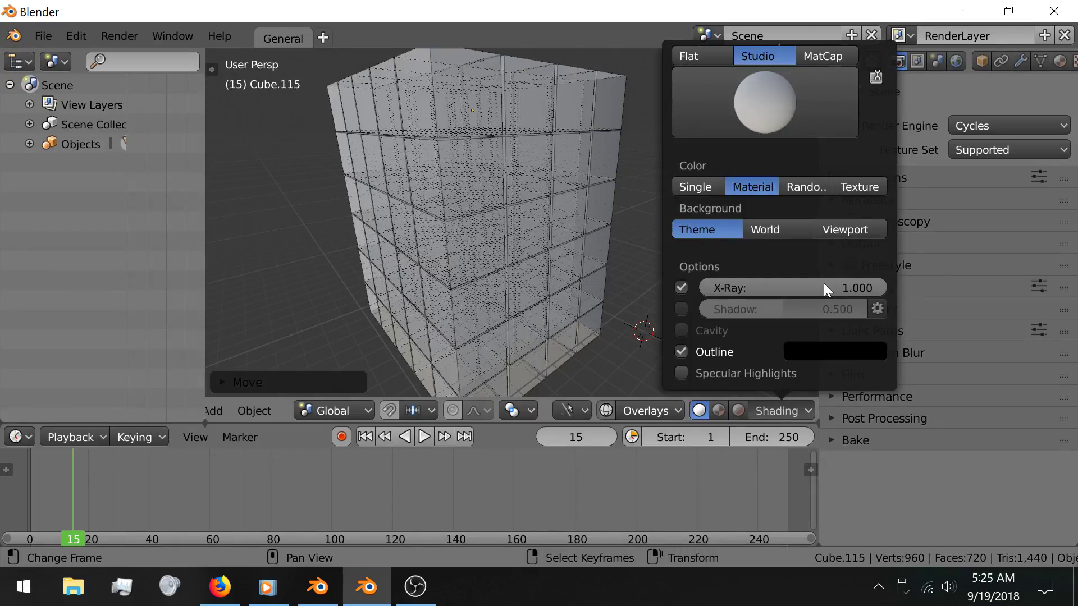
{"action": "left_click_drag", "start_coordinate": [824, 283], "coordinate": [707, 287]}
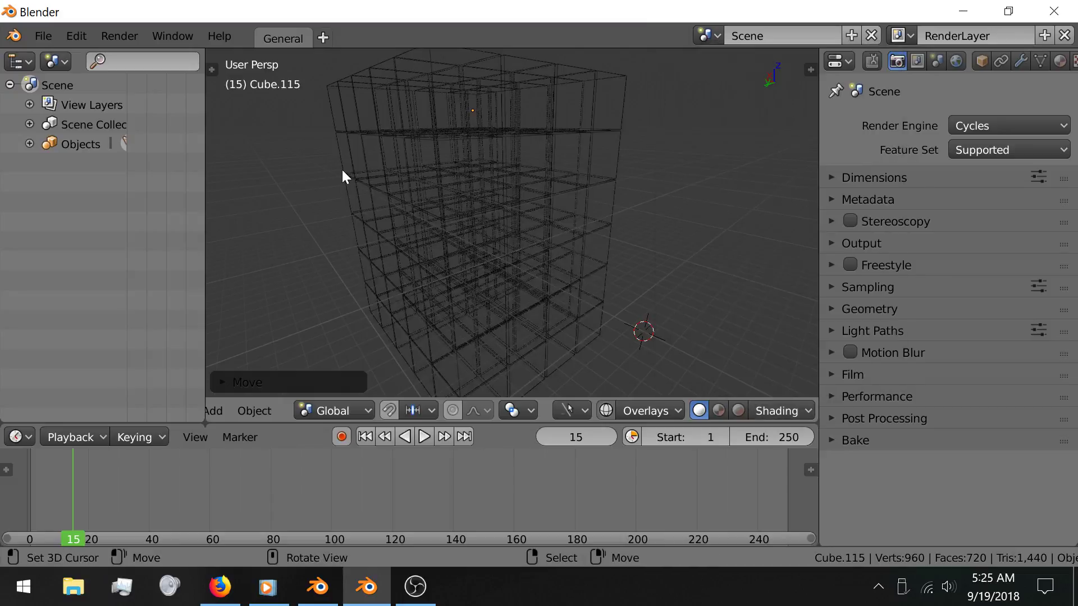
{"action": "middle_click_drag", "start_coordinate": [342, 171], "coordinate": [429, 184]}
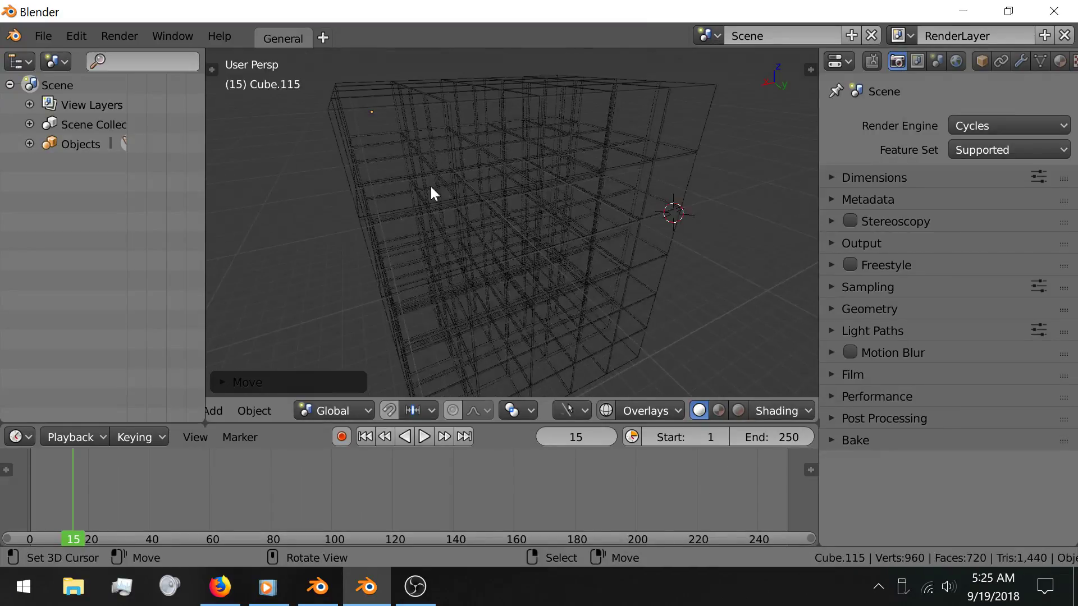
Switch to Blender 2.79 to compare its wireframe stack of cubes, and return to Blender 2.8.
{"action": "left_click", "coordinate": [321, 589]}
{"action": "left_click", "coordinate": [323, 594]}
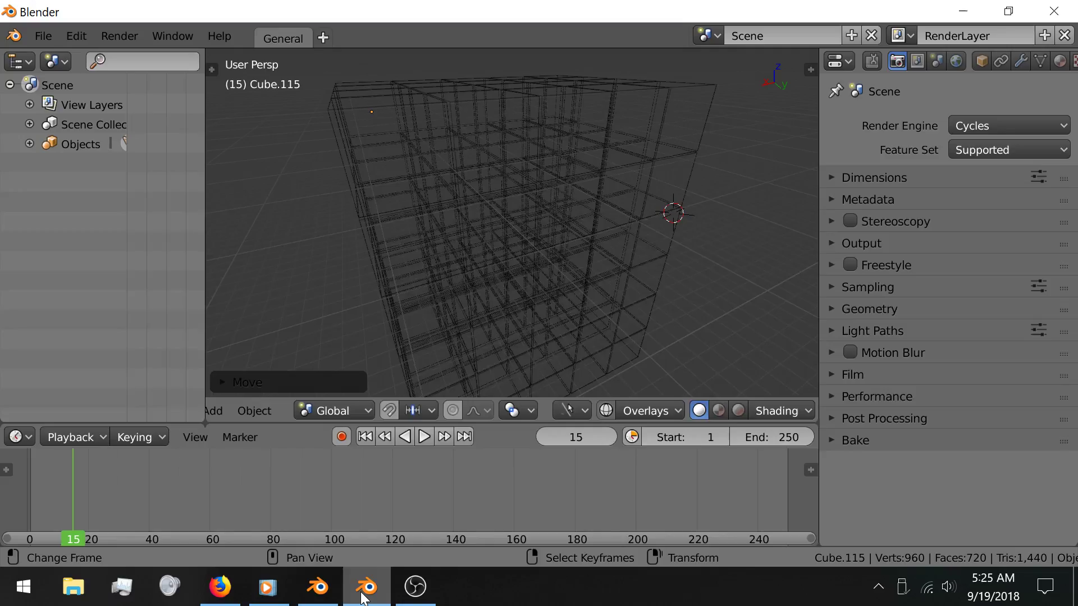
{"action": "left_click", "coordinate": [327, 597]}
{"action": "left_click", "coordinate": [357, 593]}
Select individual cubes inside the see-through stack one after another, ending with one in the upper layer.
{"action": "right_click", "coordinate": [506, 195]}
{"action": "scroll", "coordinate": [456, 244], "scroll_direction": "up", "scroll_amount": 3}
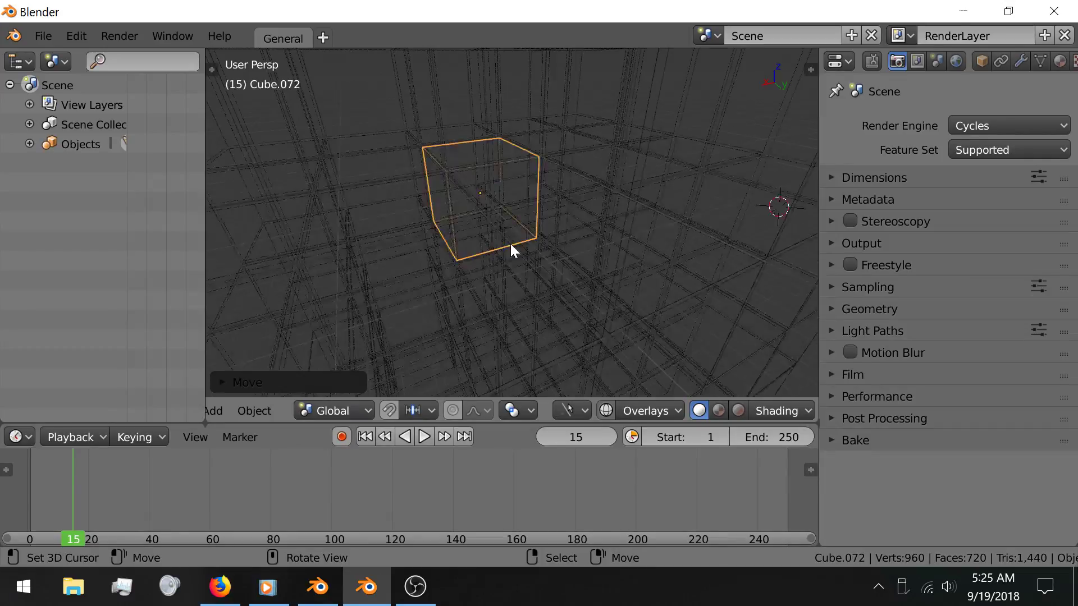
{"action": "scroll", "coordinate": [497, 228], "scroll_direction": "down", "scroll_amount": 4}
{"action": "scroll", "coordinate": [550, 244], "scroll_direction": "up", "scroll_amount": 4}
{"action": "right_click", "coordinate": [569, 249]}
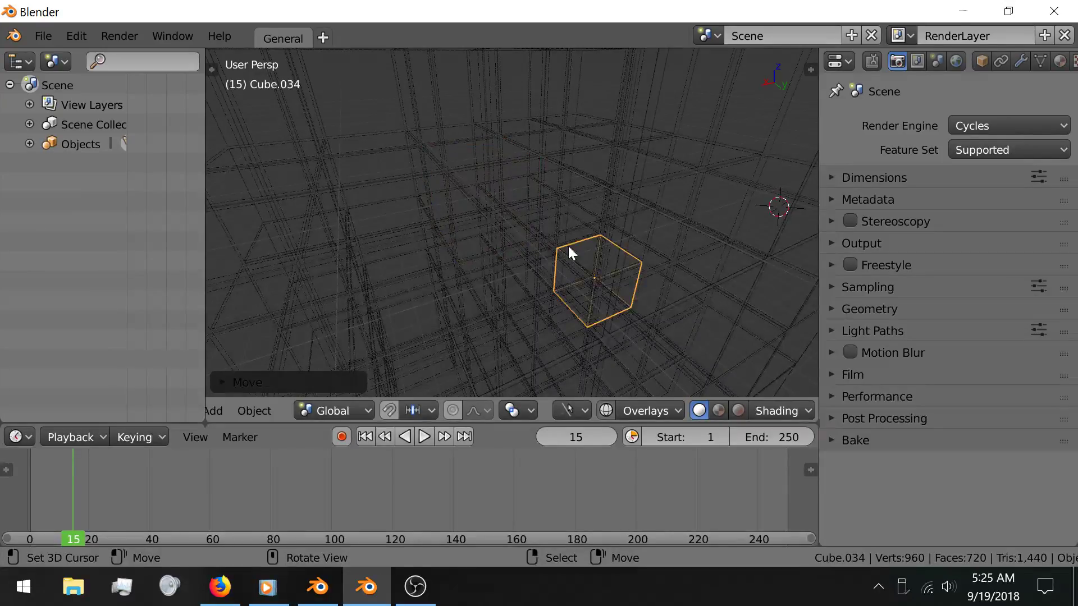
{"action": "right_click", "coordinate": [566, 188]}
{"action": "middle_click_drag", "start_coordinate": [569, 65], "coordinate": [472, 187]}
{"action": "right_click", "coordinate": [468, 136]}
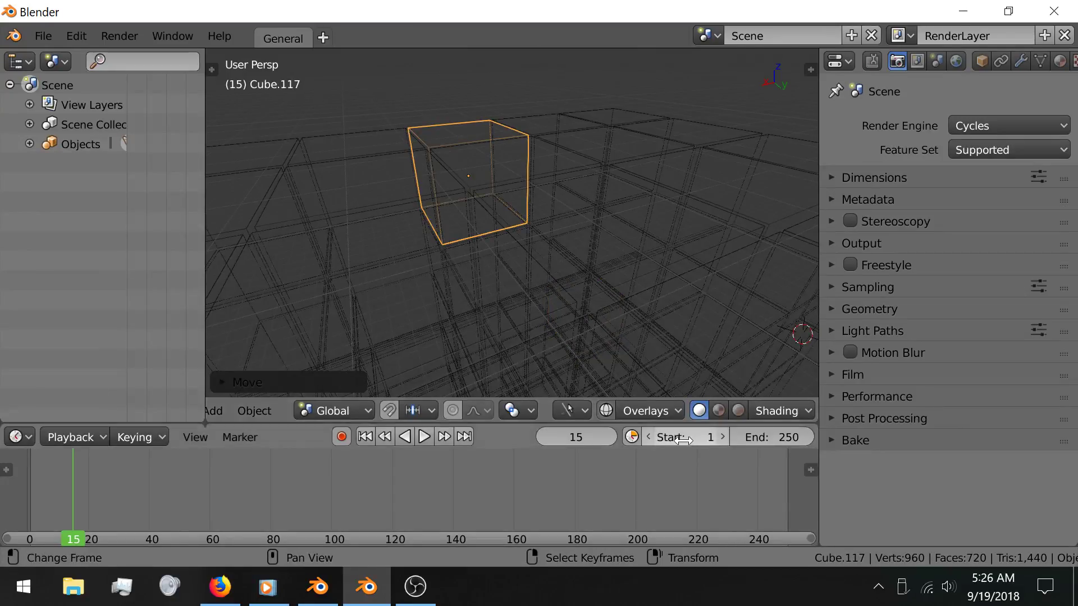
Try to adjust the Wireframe value in the viewport overlay settings.
{"action": "left_click", "coordinate": [630, 417]}
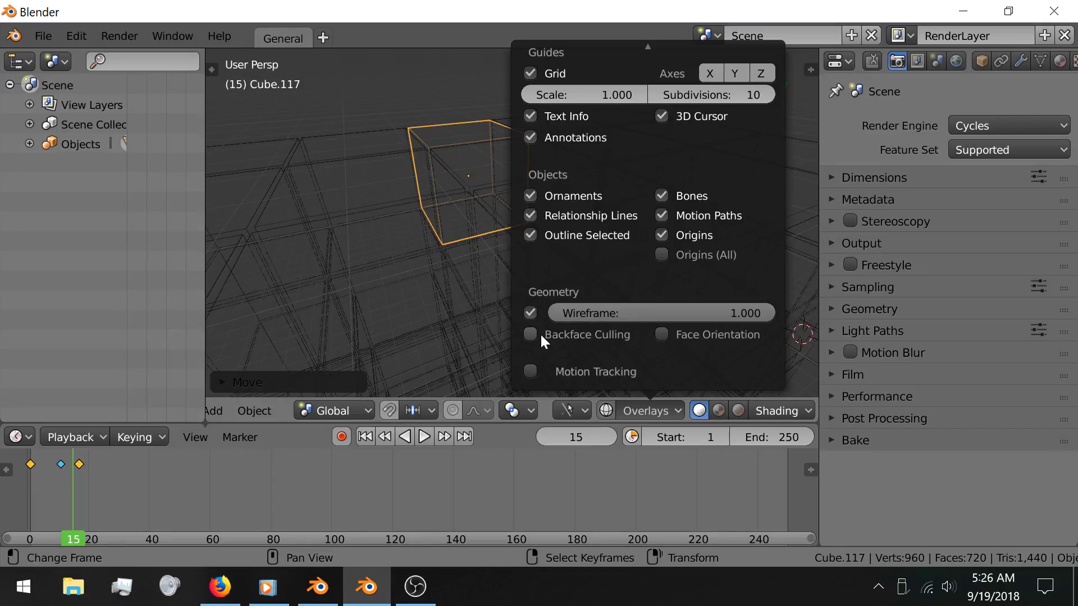
{"action": "mouse_move", "coordinate": [618, 314]}
{"action": "left_mouse_down"}
{"action": "mouse_move", "coordinate": [391, 315]}
{"action": "mouse_move", "coordinate": [618, 315]}
{"action": "left_mouse_up"}
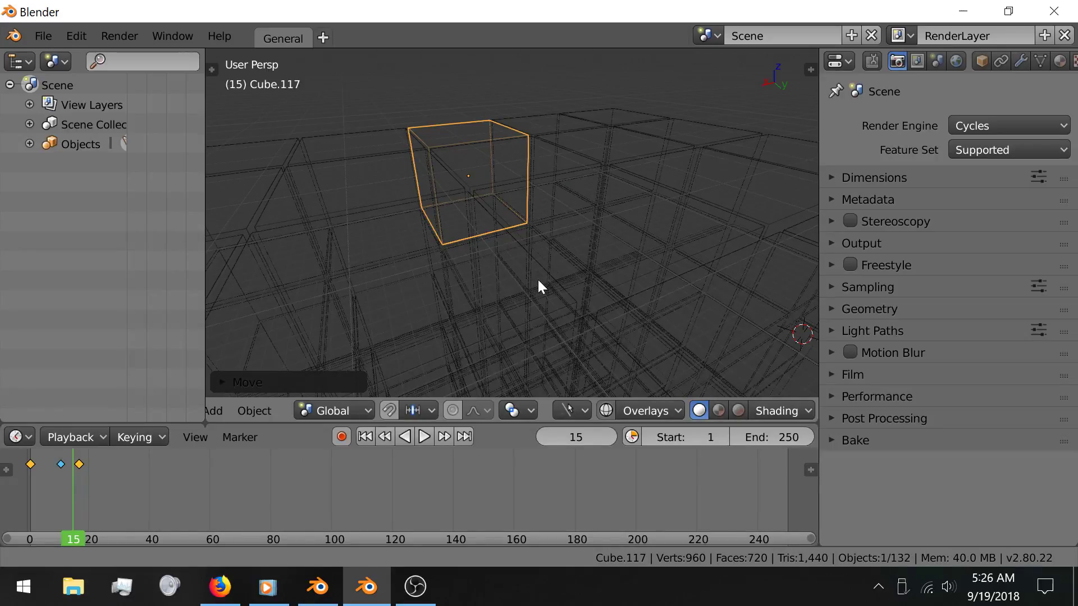
Turn the Wireframe overlay off and back on for the stack of cubes.
{"action": "middle_click_drag", "start_coordinate": [537, 279], "coordinate": [513, 212]}
{"action": "scroll", "coordinate": [513, 211], "scroll_direction": "down", "scroll_amount": 3}
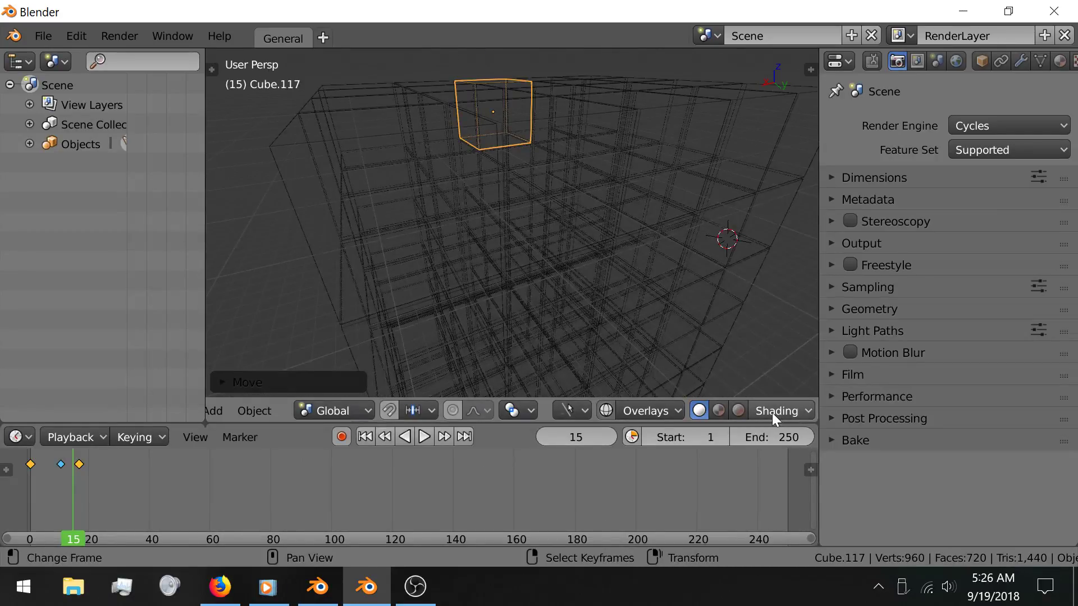
{"action": "left_click", "coordinate": [665, 411]}
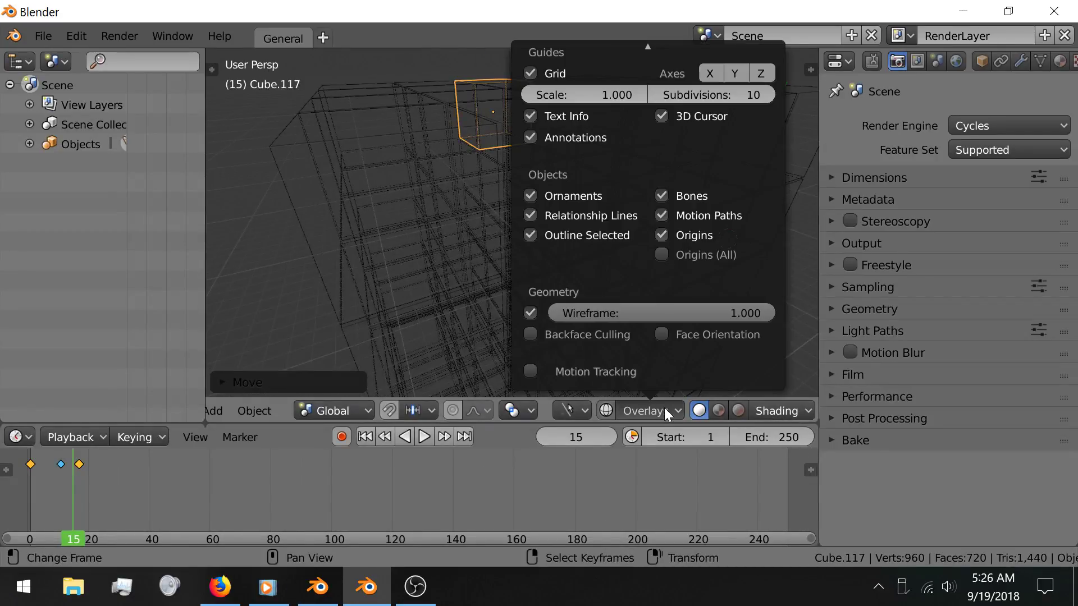
{"action": "left_click", "coordinate": [531, 313]}
{"action": "middle_click_drag", "start_coordinate": [379, 248], "coordinate": [561, 354]}
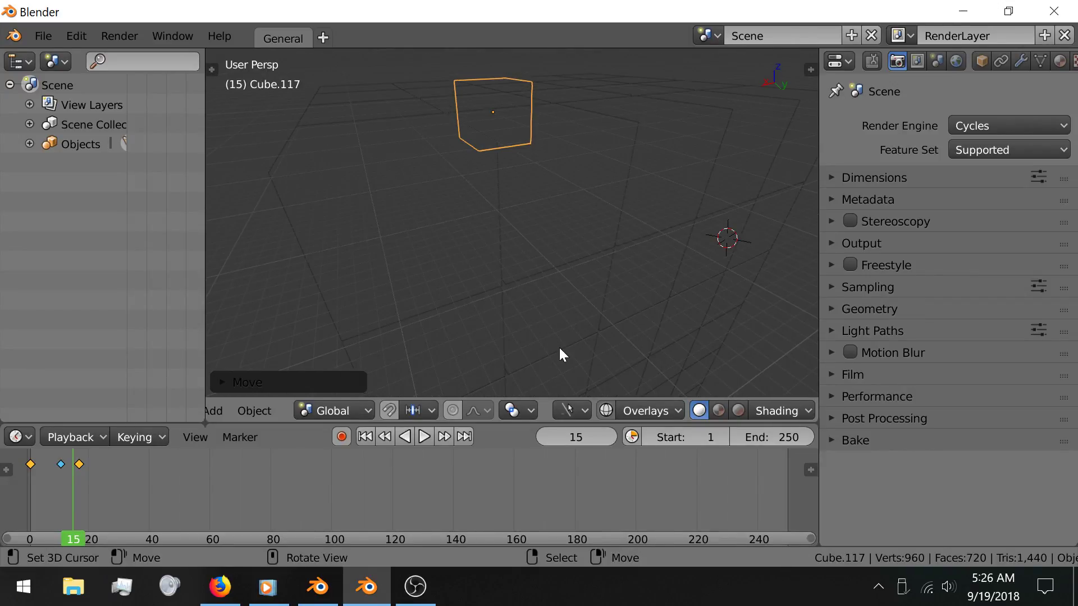
{"action": "left_click", "coordinate": [635, 406]}
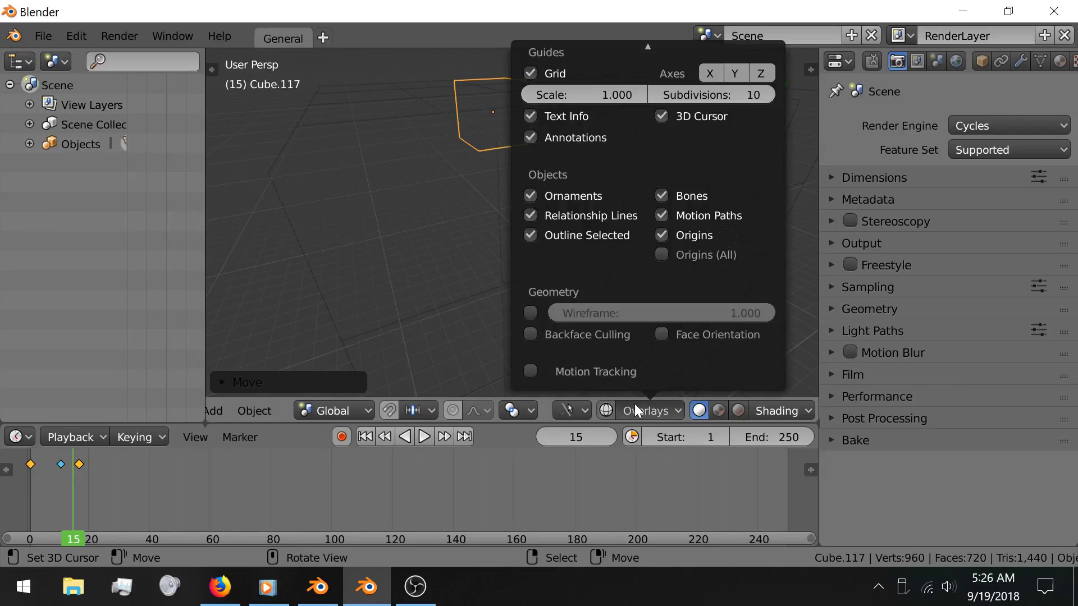
{"action": "left_click", "coordinate": [531, 313]}
Toggle the Outline, Specular Highlights and Cavity options of the viewport shading on and off.
{"action": "left_click", "coordinate": [781, 410]}
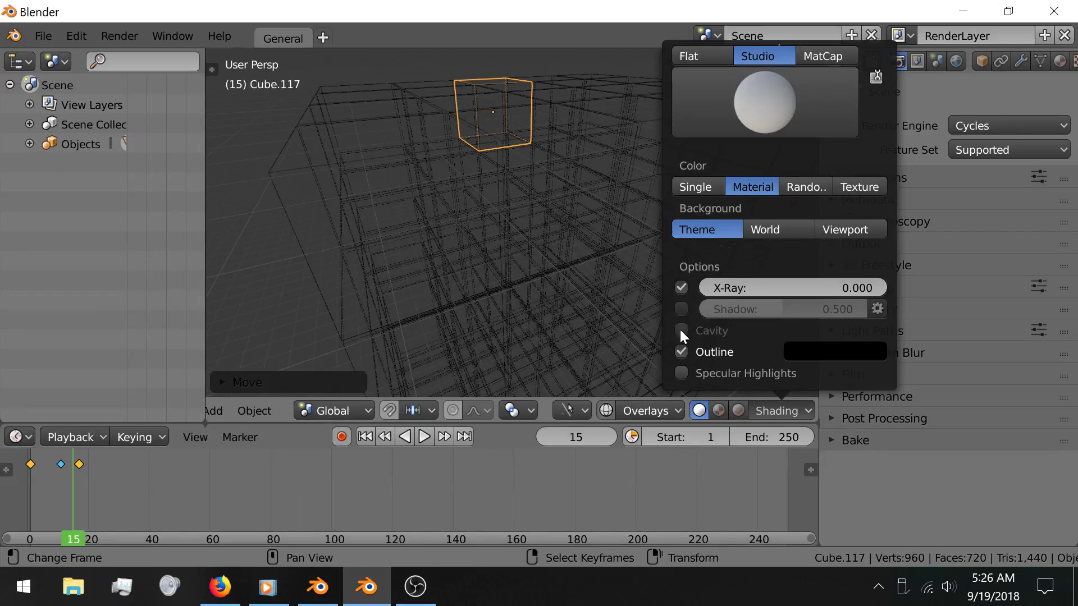
{"action": "left_click", "coordinate": [680, 353]}
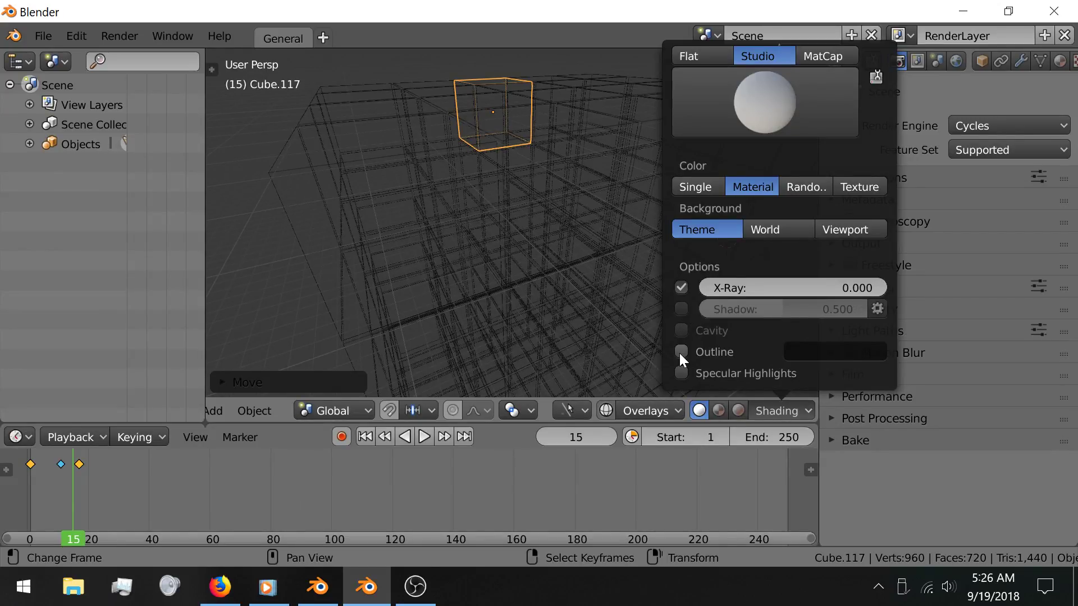
{"action": "left_click", "coordinate": [681, 353]}
{"action": "left_click", "coordinate": [681, 373]}
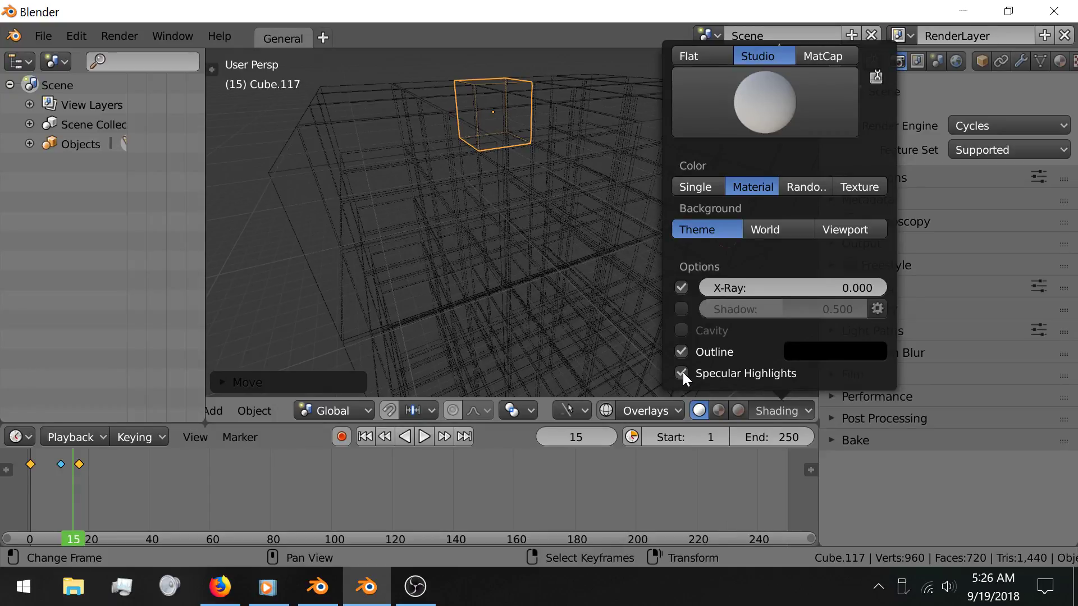
{"action": "left_click", "coordinate": [681, 373]}
{"action": "left_click", "coordinate": [682, 331]}
{"action": "left_click", "coordinate": [682, 330]}
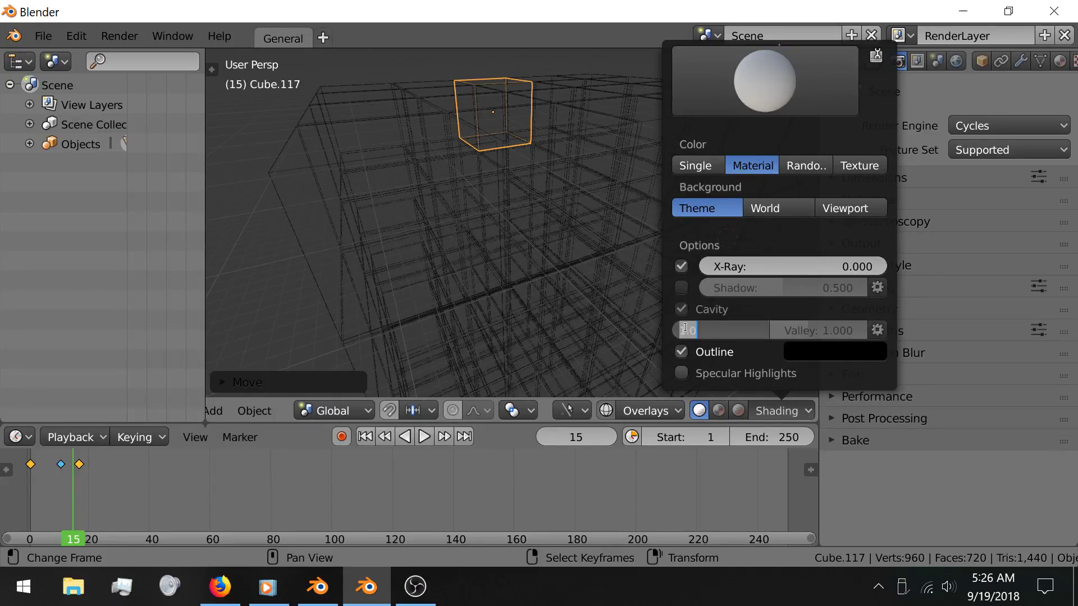
{"action": "left_click", "coordinate": [737, 341]}
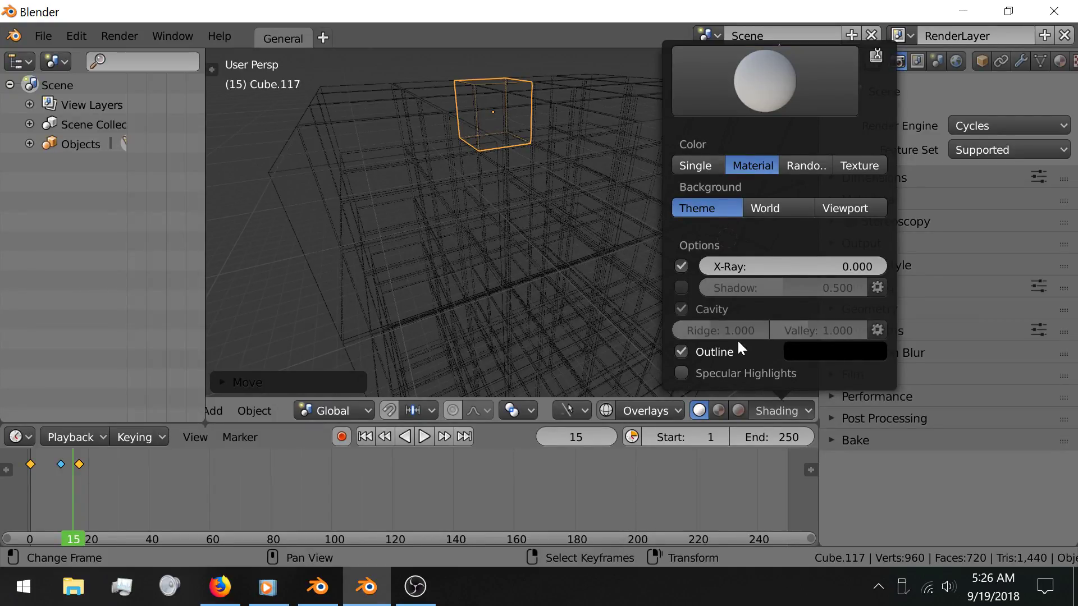
{"action": "left_click", "coordinate": [681, 309]}
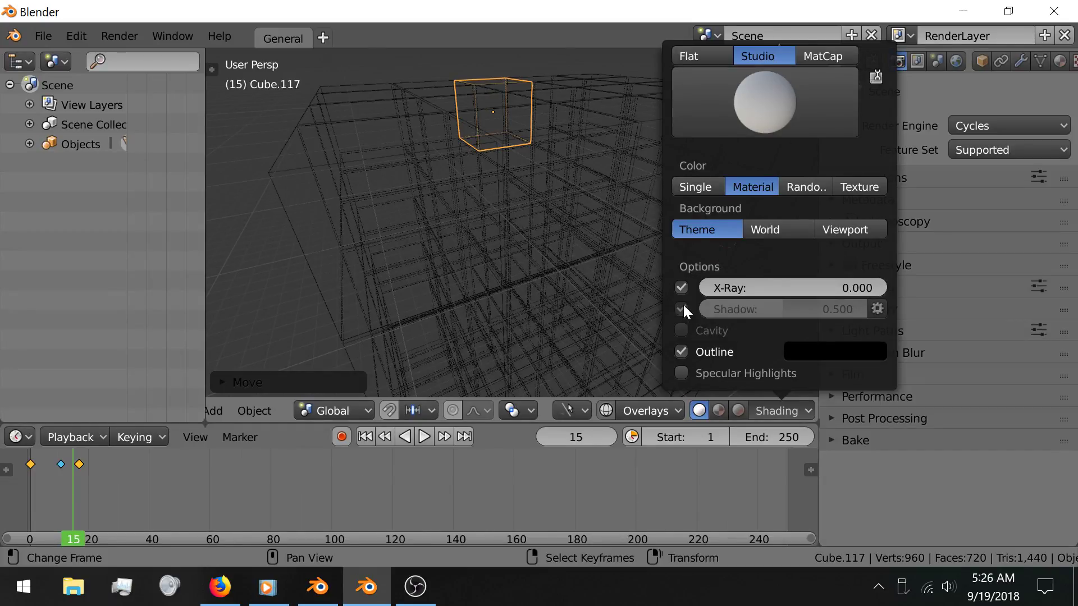
Turn off X-Ray shading and the Wireframe overlay so the stack of cubes is drawn solid.
{"action": "left_click", "coordinate": [683, 287]}
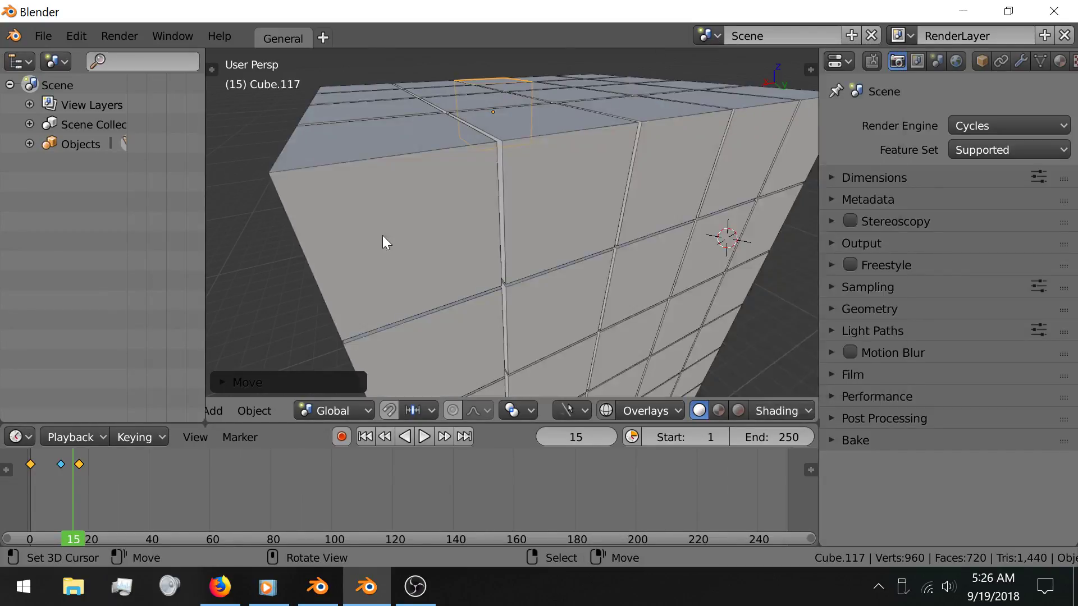
{"action": "left_click", "coordinate": [649, 410]}
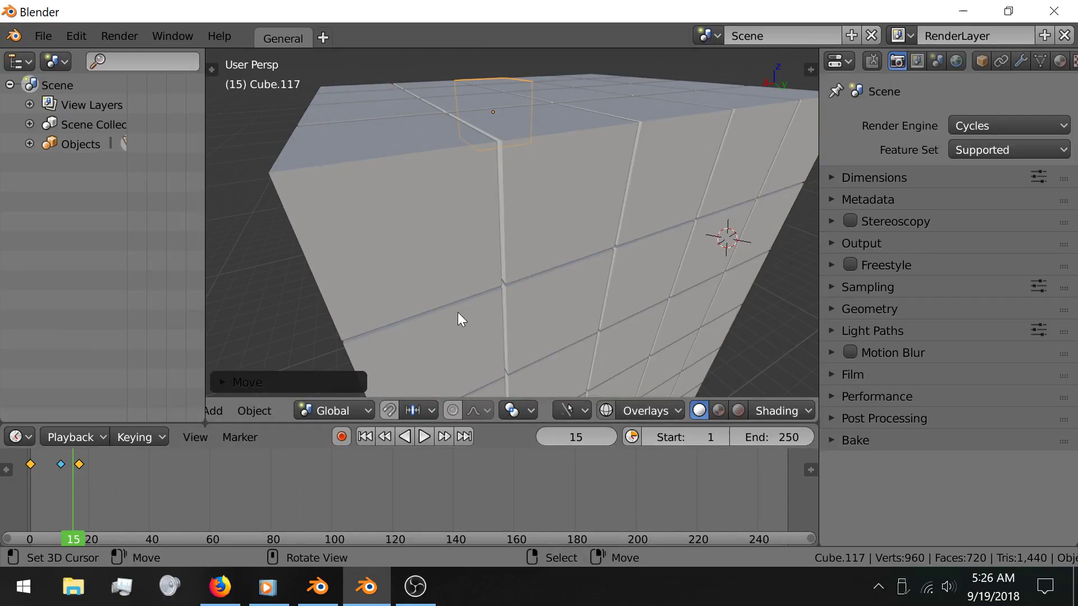
{"action": "middle_click_drag", "start_coordinate": [457, 312], "coordinate": [389, 197]}
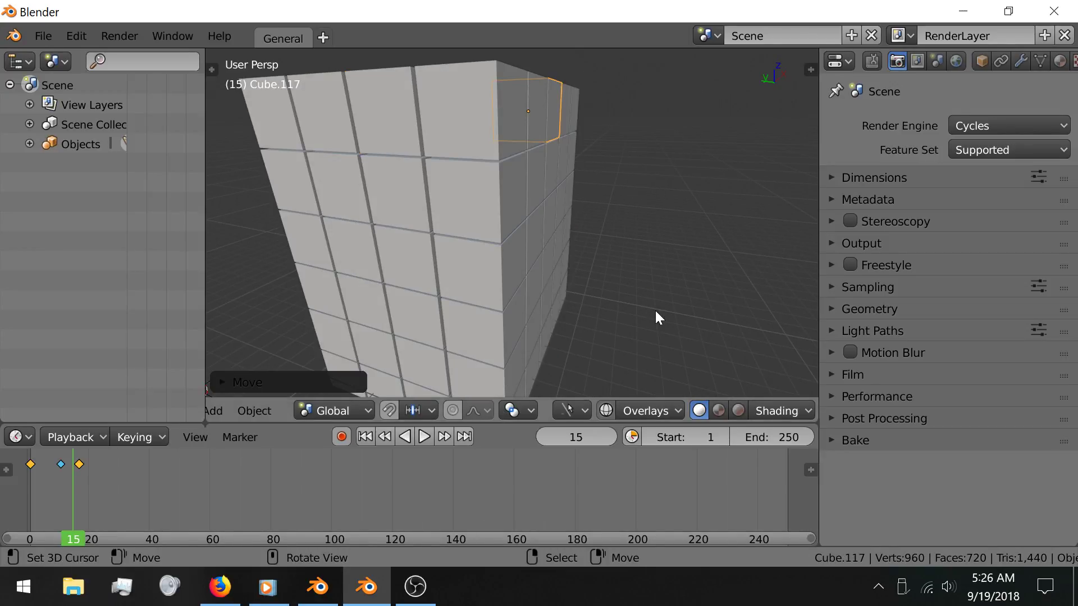
{"action": "scroll", "coordinate": [656, 311], "scroll_direction": "down", "scroll_amount": 5}
{"action": "scroll", "coordinate": [539, 289], "scroll_direction": "up", "scroll_amount": 3}
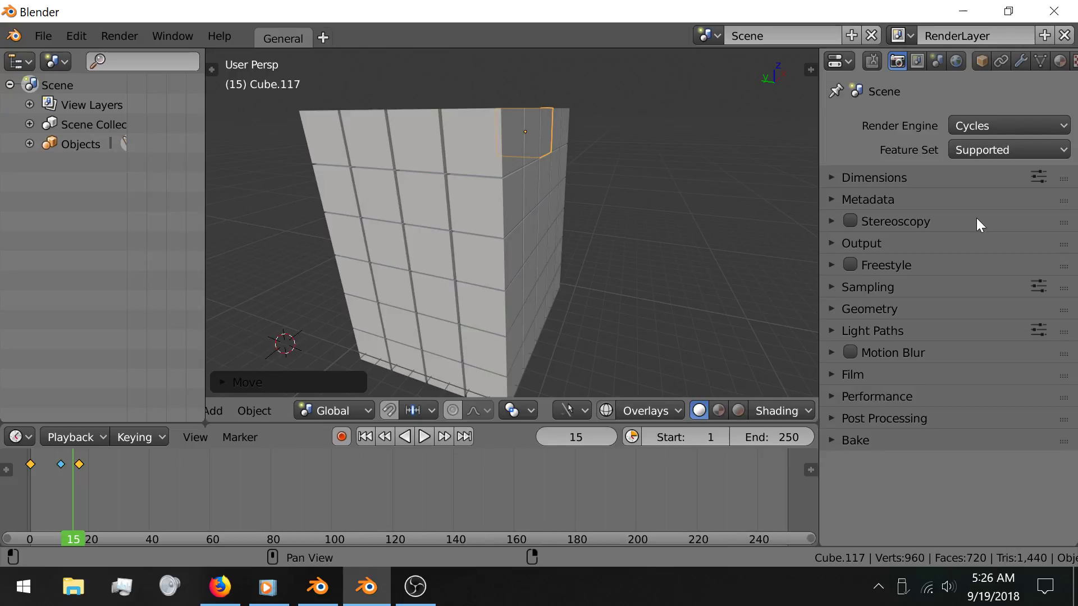
{"action": "mouse_move", "coordinate": [1009, 594]}
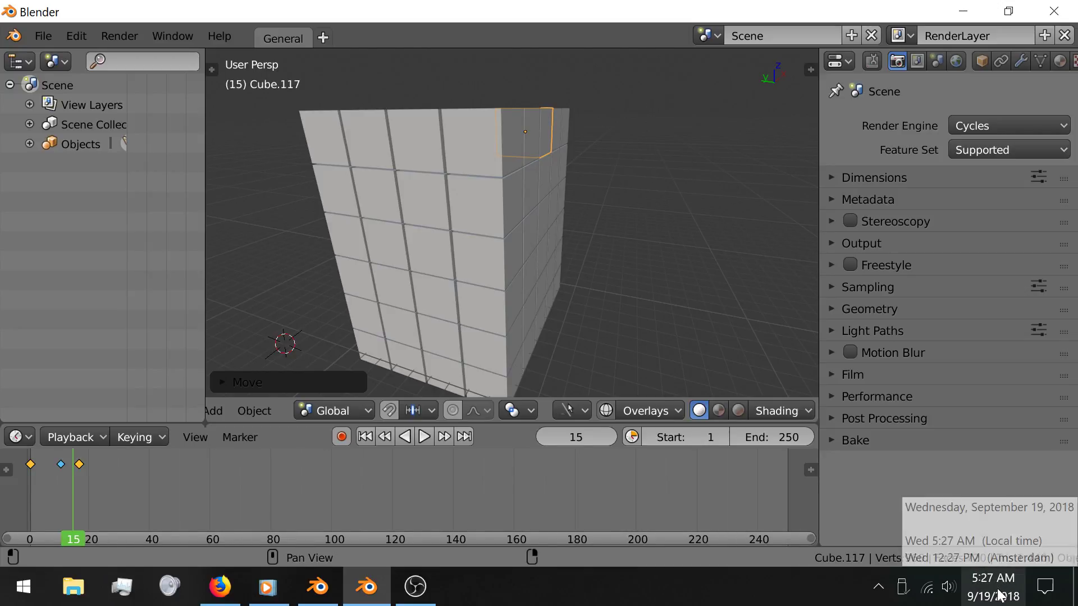
{"action": "key", "text": "g"}
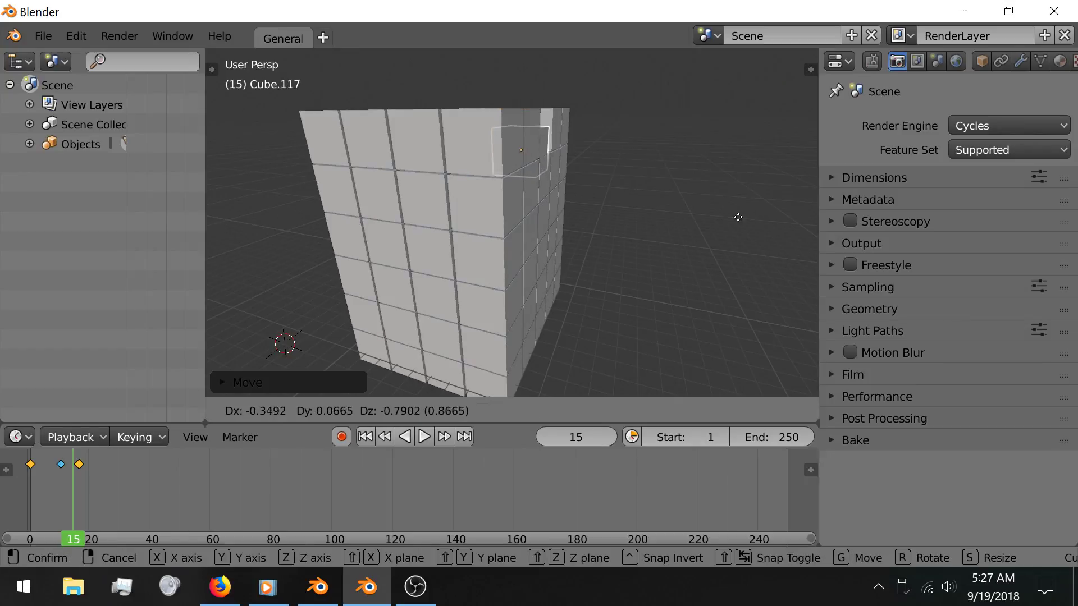
{"action": "key", "text": "Escape"}
Select a corner cube in the lowest row of the solid stack and view it from the side.
{"action": "middle_click_drag", "start_coordinate": [645, 292], "coordinate": [530, 150]}
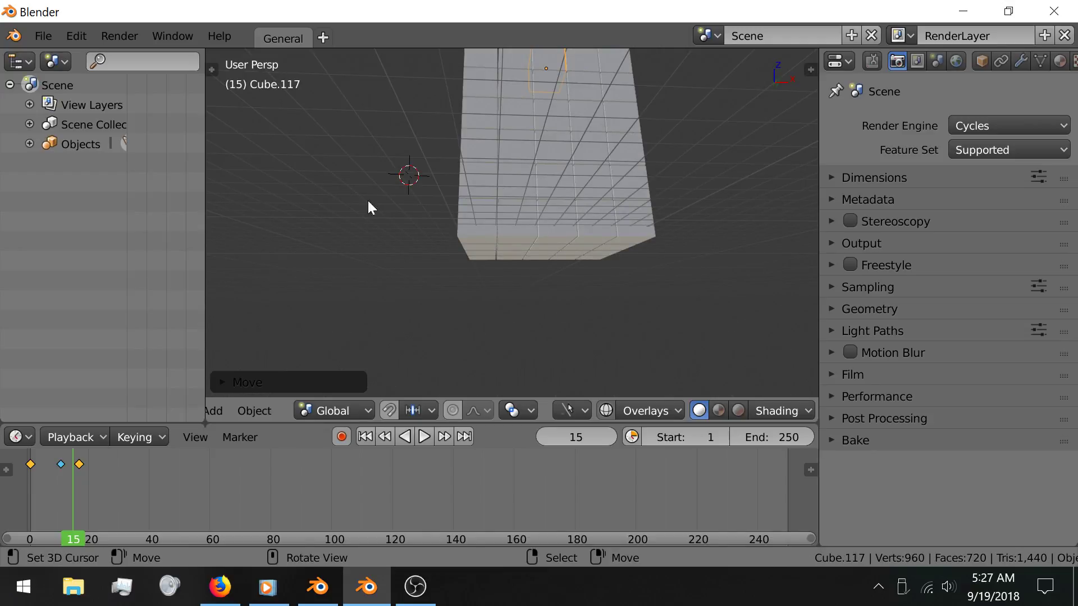
{"action": "right_click", "coordinate": [633, 223]}
{"action": "scroll", "coordinate": [621, 224], "scroll_direction": "up", "scroll_amount": 2}
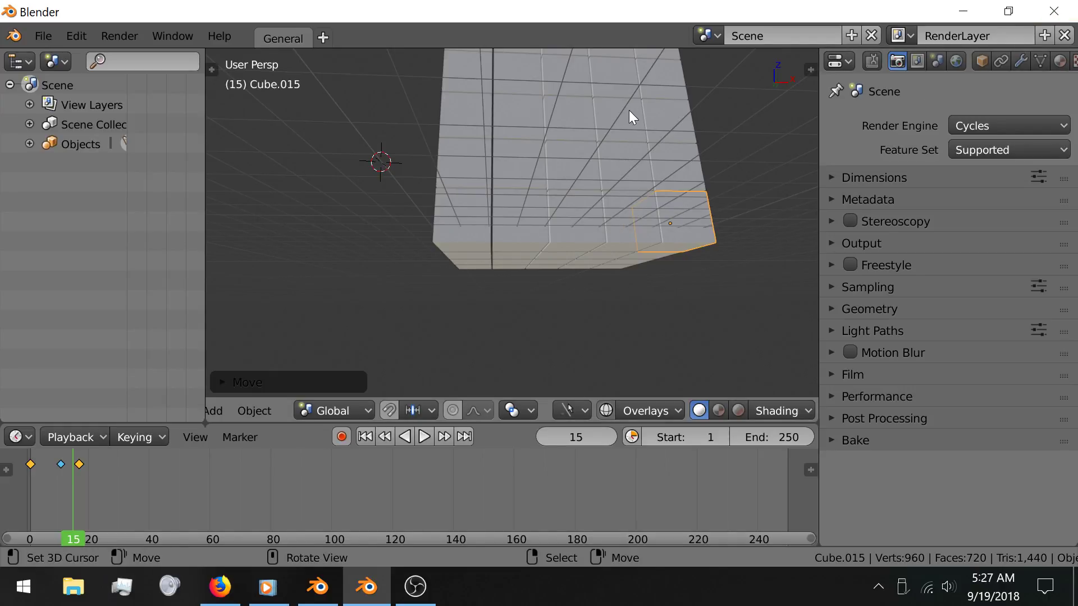
{"action": "middle_click_drag", "start_coordinate": [368, 191], "coordinate": [387, 225]}
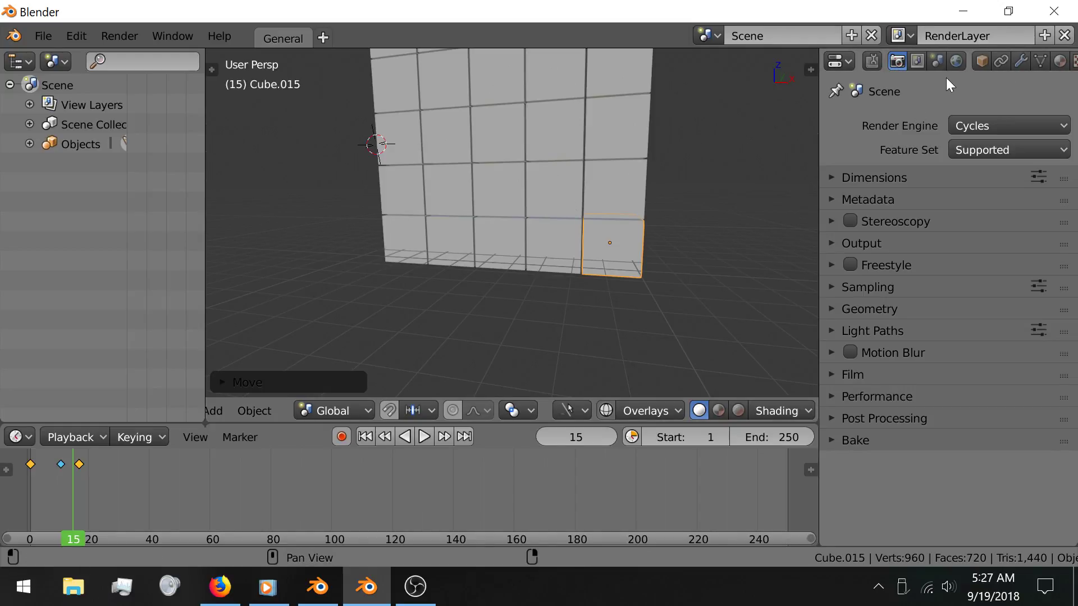
{"action": "mouse_move", "coordinate": [318, 594]}
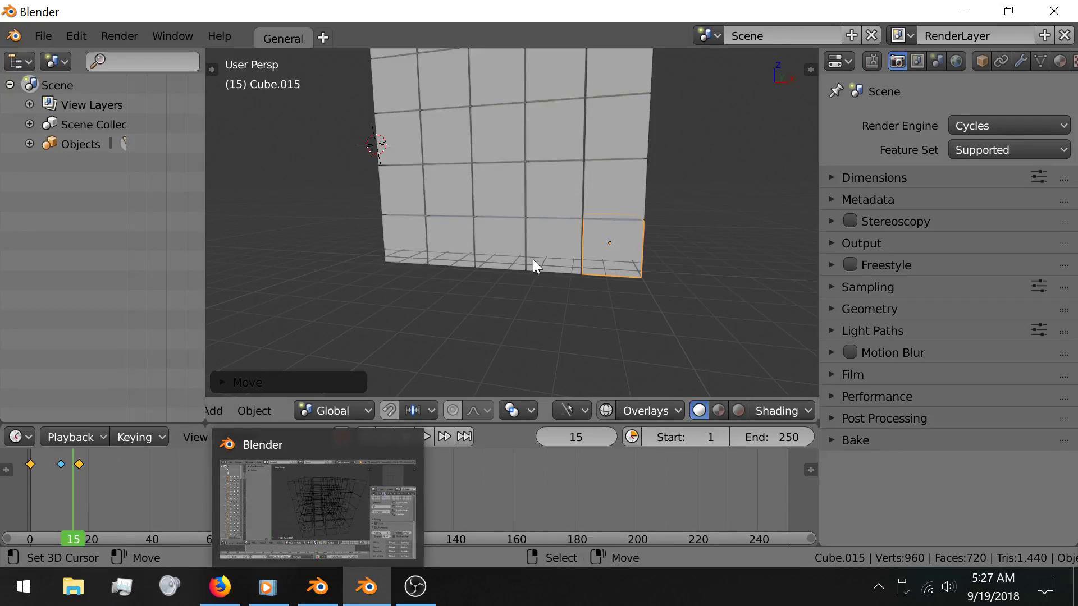
Select all the cubes in the scene and delete them.
{"action": "scroll", "coordinate": [534, 259], "scroll_direction": "down", "scroll_amount": 5}
{"action": "key", "text": "a"}
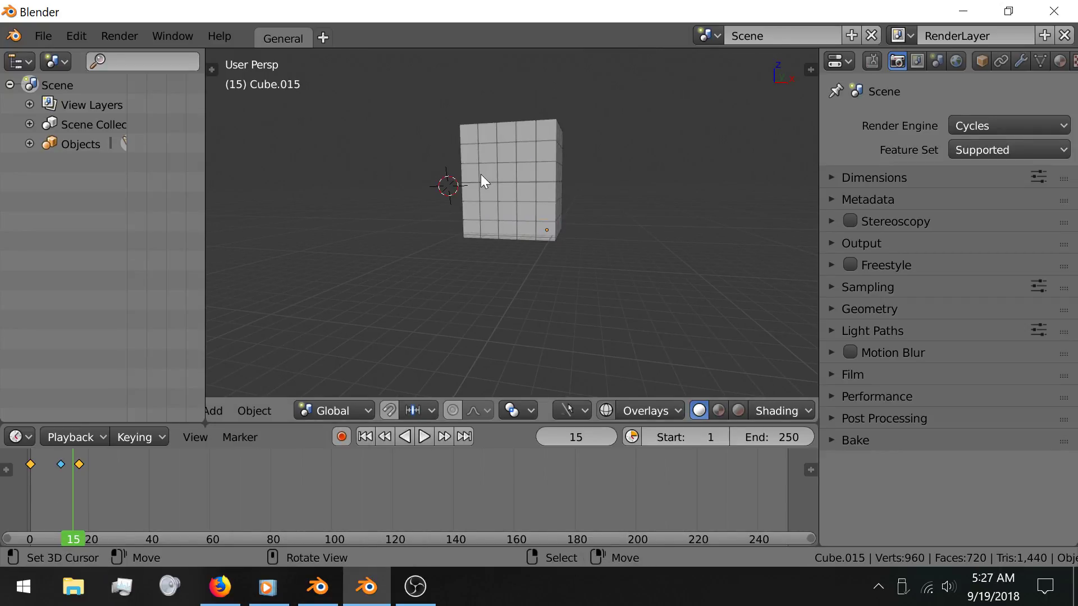
{"action": "key", "text": "a"}
{"action": "scroll", "coordinate": [533, 207], "scroll_direction": "up", "scroll_amount": 6}
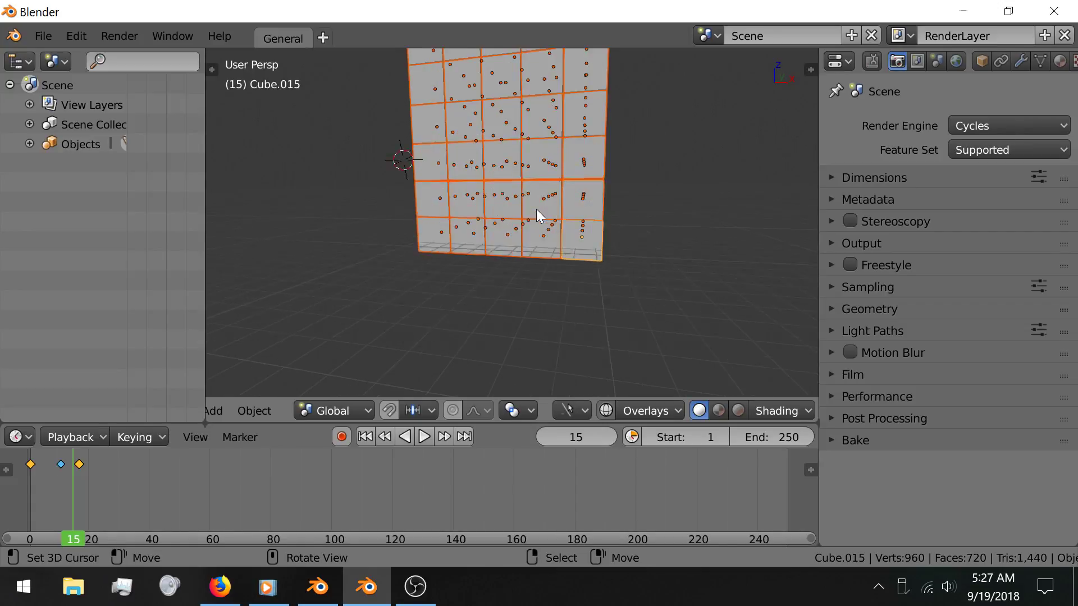
{"action": "right_click", "coordinate": [650, 247], "text": "shift"}
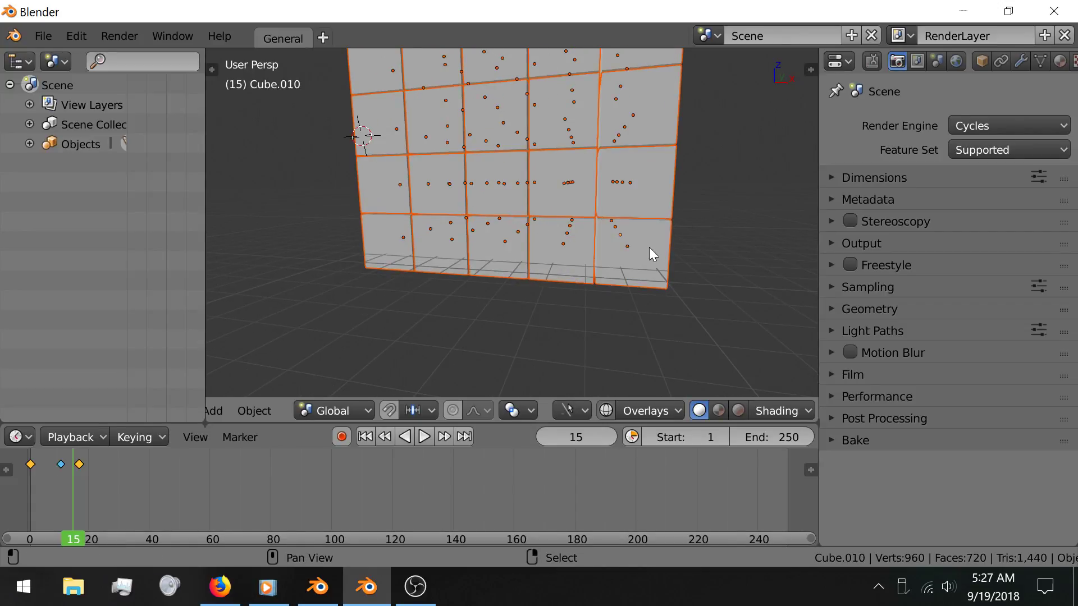
{"action": "key", "text": "x"}
{"action": "left_click", "coordinate": [646, 251]}
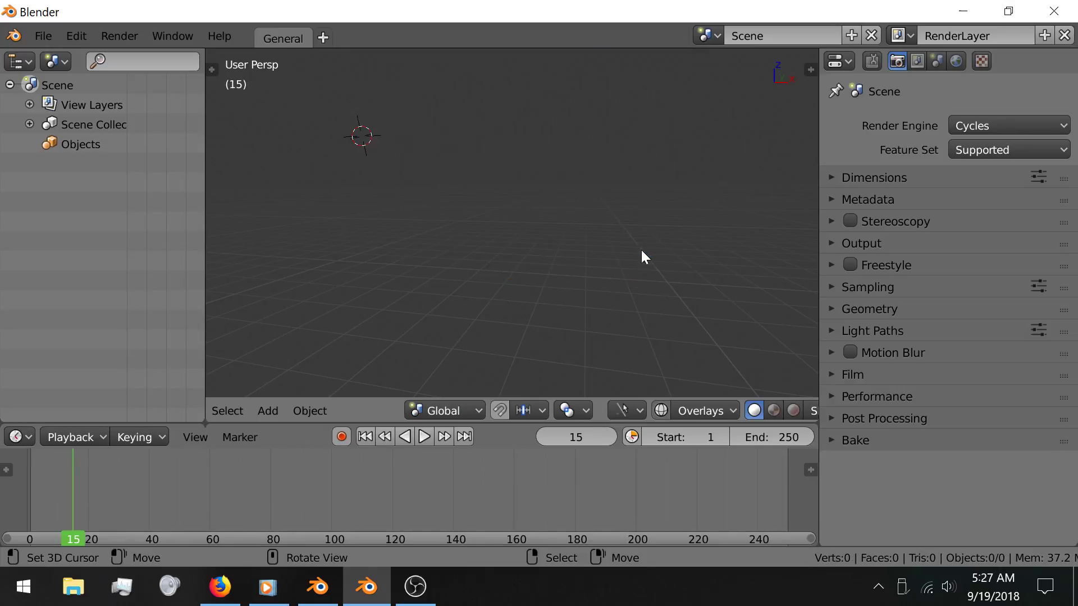
Look through the Add options and the view layer properties, and return to the render properties.
{"action": "key", "text": "shift+a"}
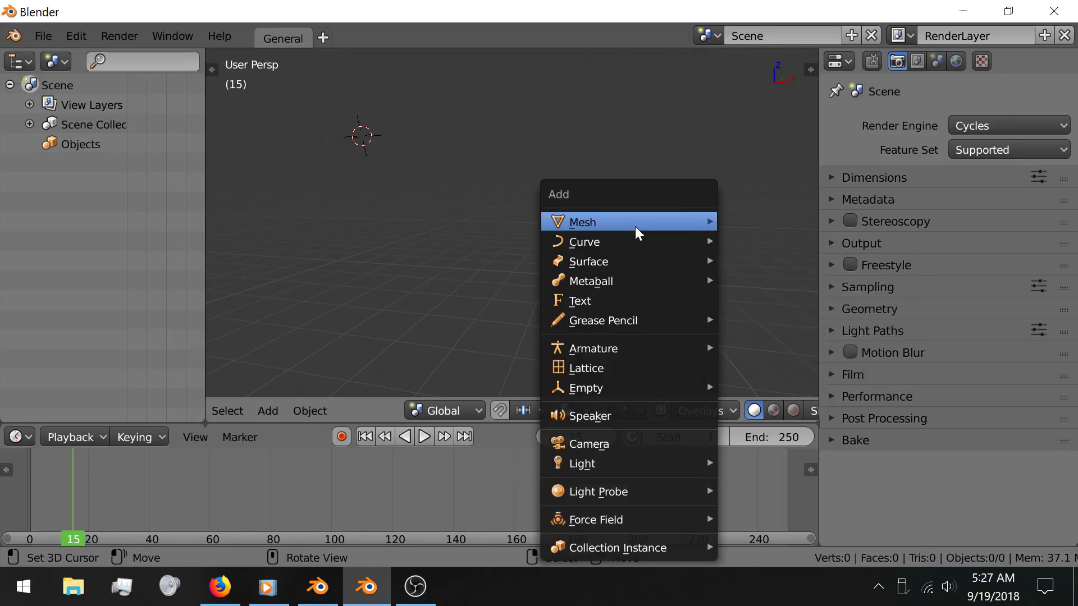
{"action": "mouse_move", "coordinate": [635, 226]}
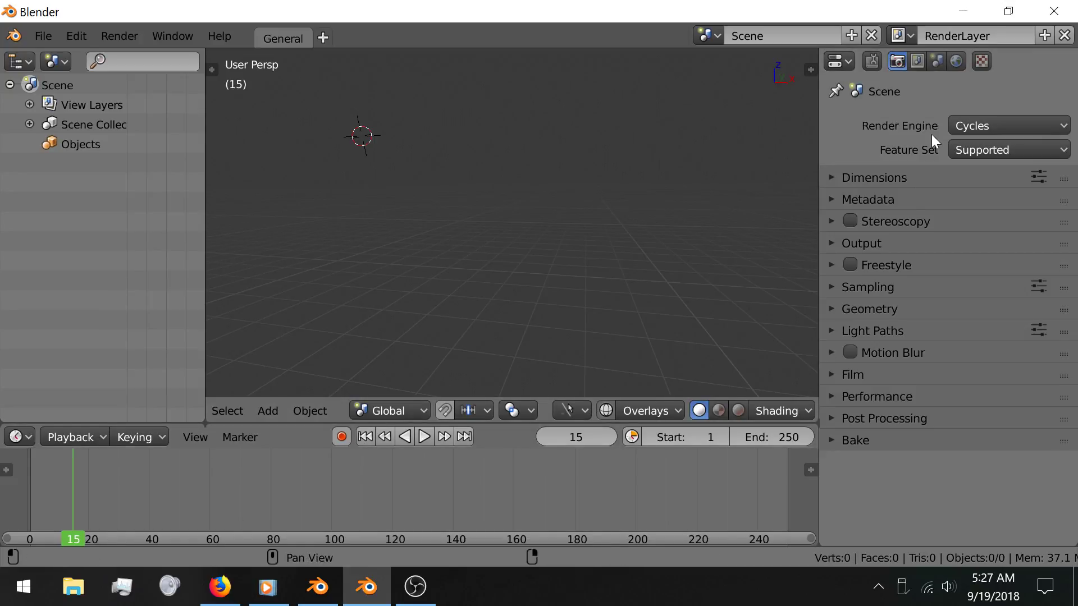
{"action": "left_click", "coordinate": [913, 61]}
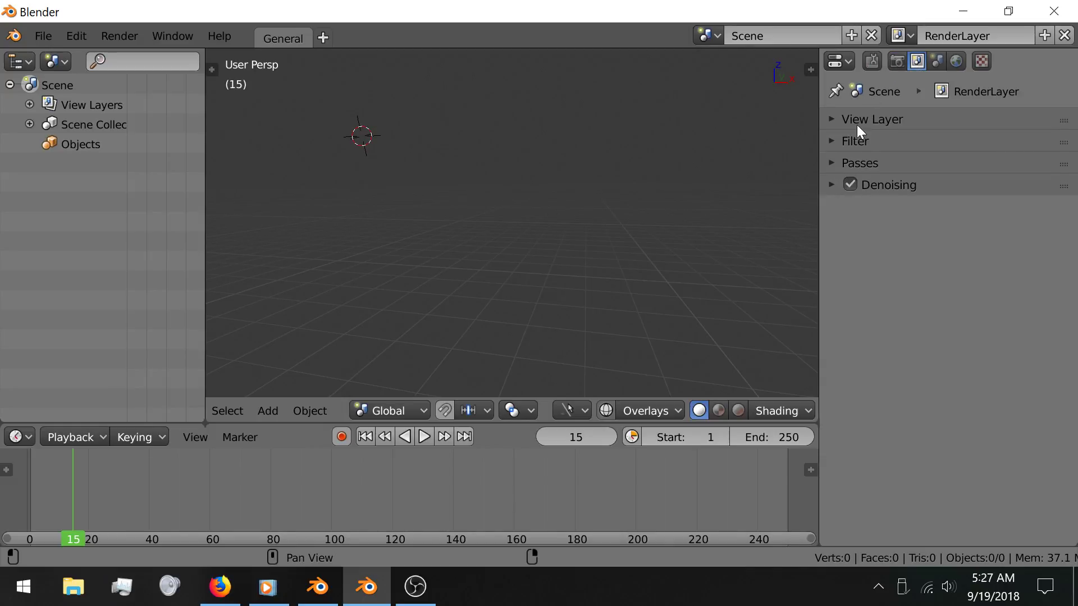
{"action": "left_click", "coordinate": [900, 60]}
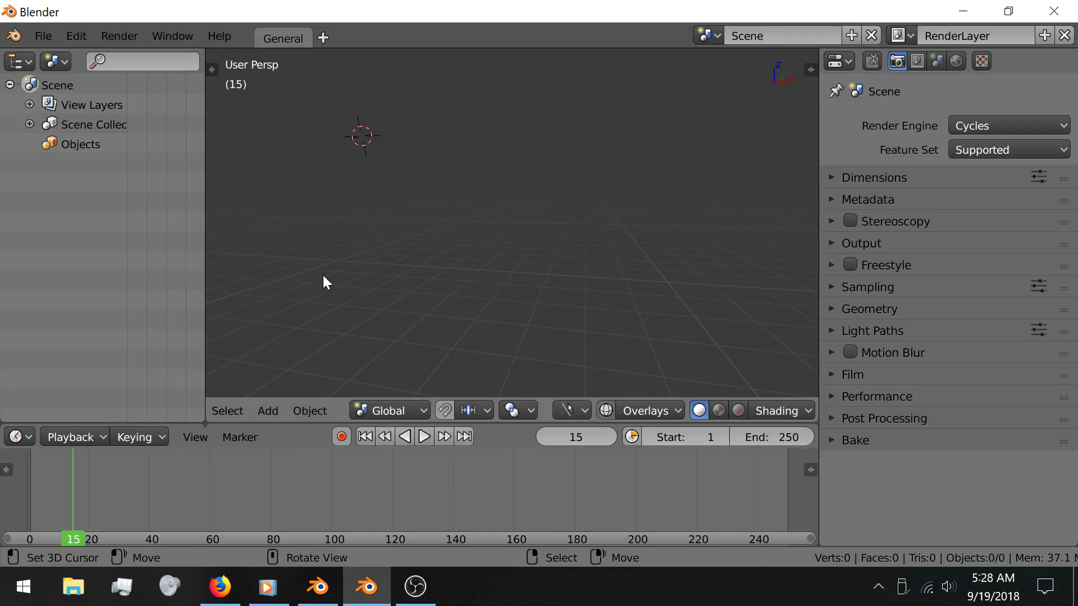
Toggle the Camera and Light object types in the viewport's object type visibility options.
{"action": "left_click", "coordinate": [100, 140]}
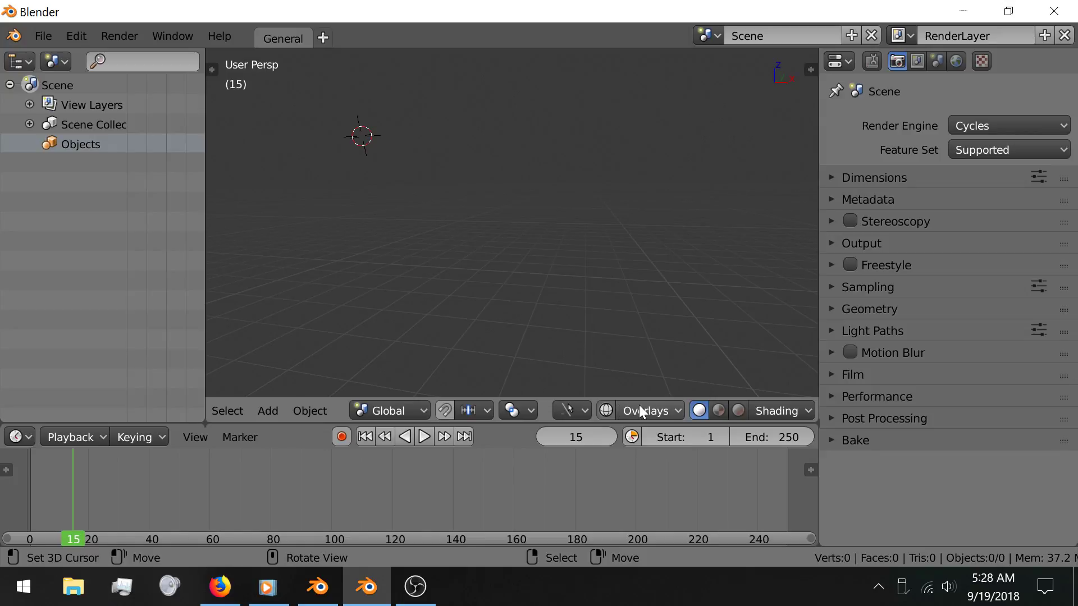
{"action": "left_click", "coordinate": [575, 409]}
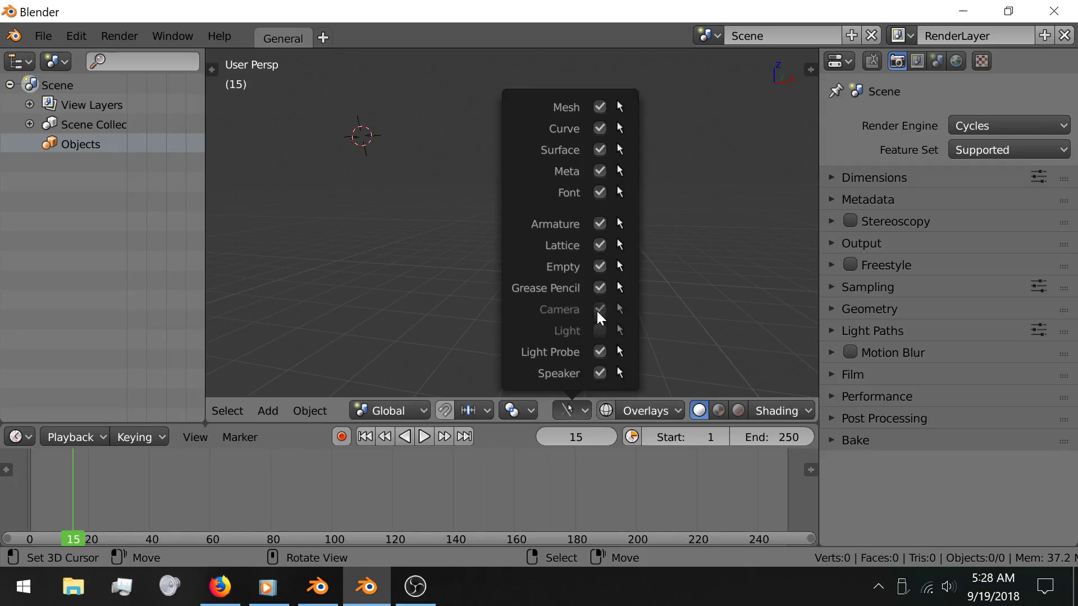
{"action": "left_click_drag", "start_coordinate": [597, 312], "coordinate": [601, 325]}
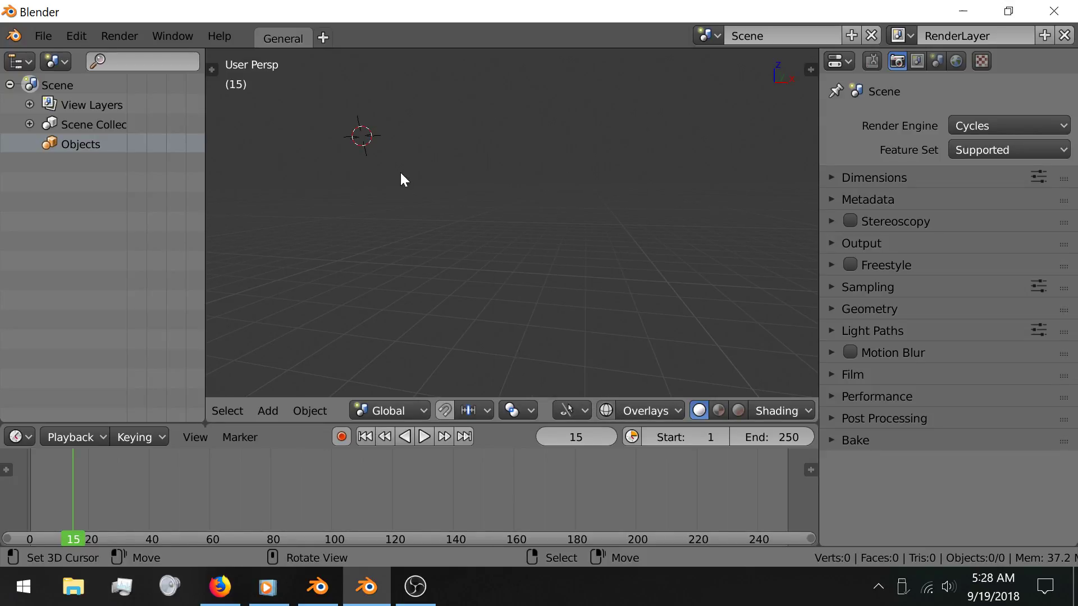
{"action": "scroll", "coordinate": [400, 174], "scroll_direction": "down", "scroll_amount": 8}
{"action": "middle_click_drag", "start_coordinate": [389, 182], "coordinate": [555, 212]}
{"action": "scroll", "coordinate": [462, 202], "scroll_direction": "down", "scroll_amount": 5}
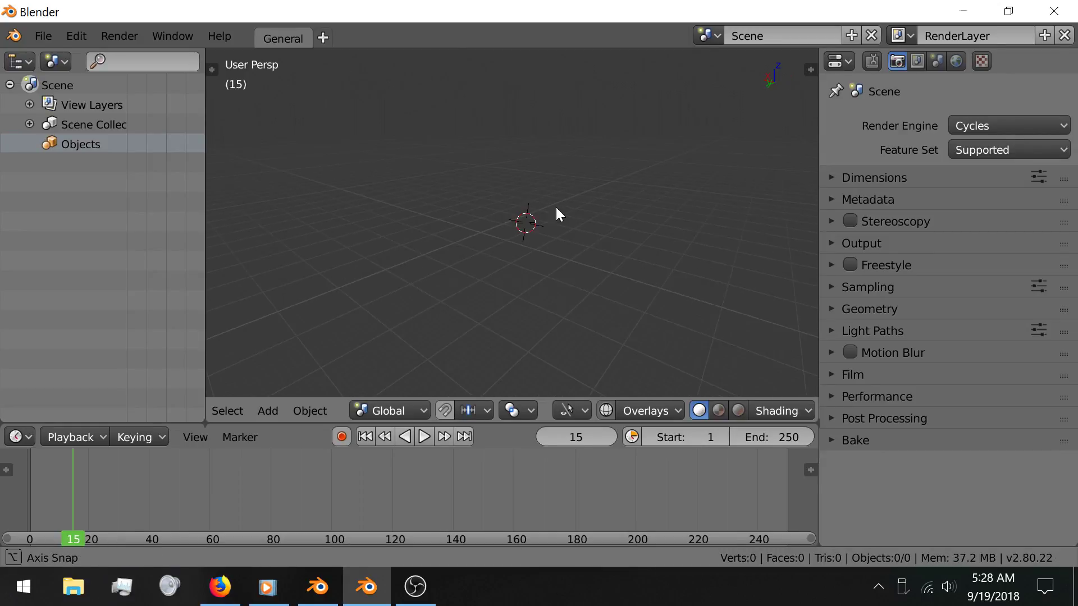
Expand the Scene Collection in the outliner and select the default collection inside it.
{"action": "left_click", "coordinate": [133, 143]}
{"action": "left_click", "coordinate": [86, 125]}
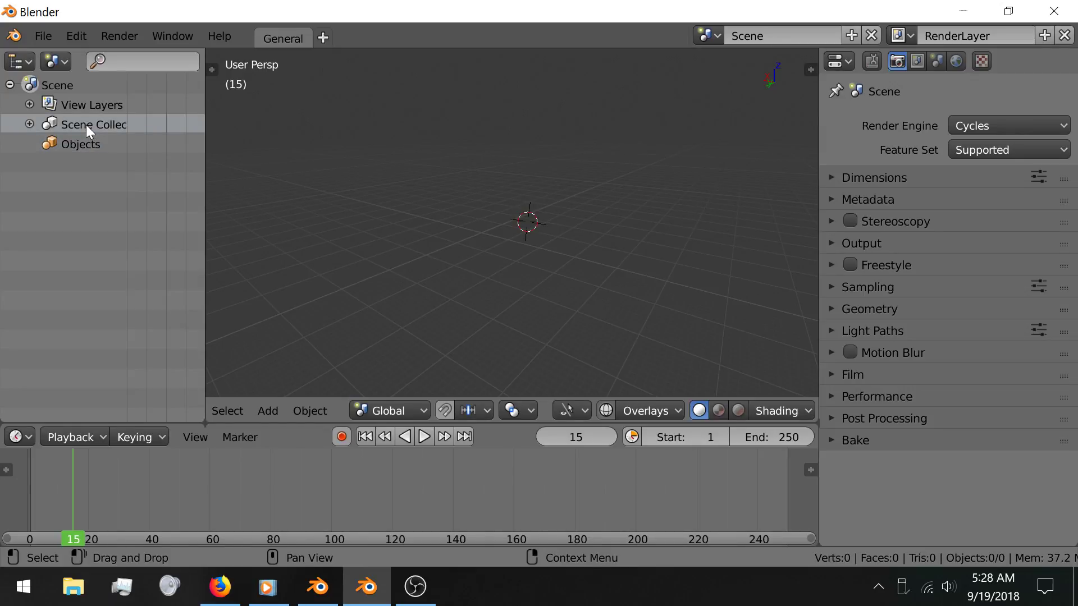
{"action": "left_click", "coordinate": [34, 123]}
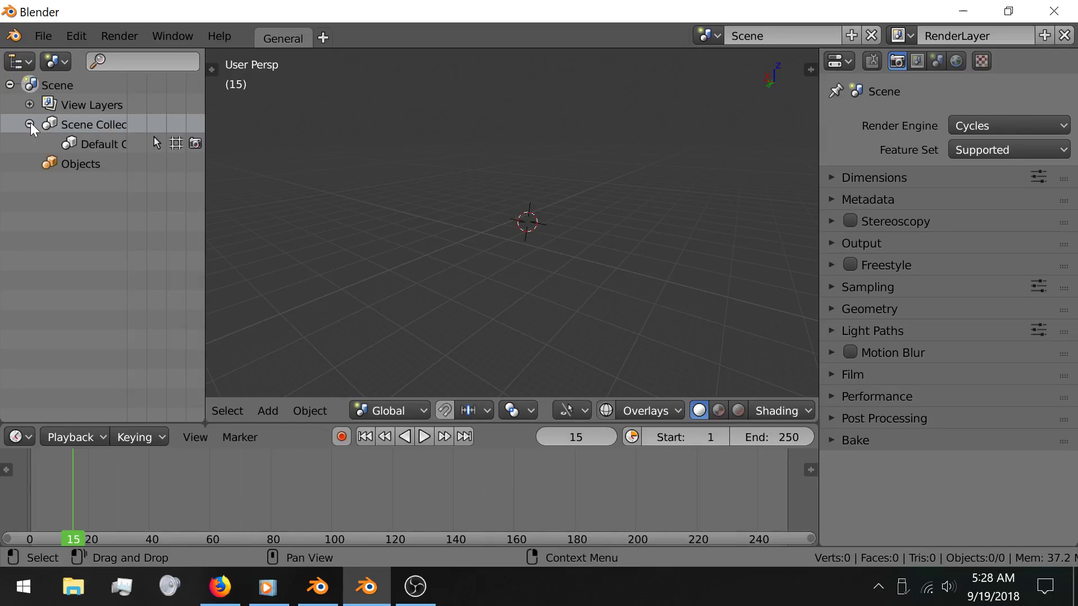
{"action": "left_click", "coordinate": [62, 139]}
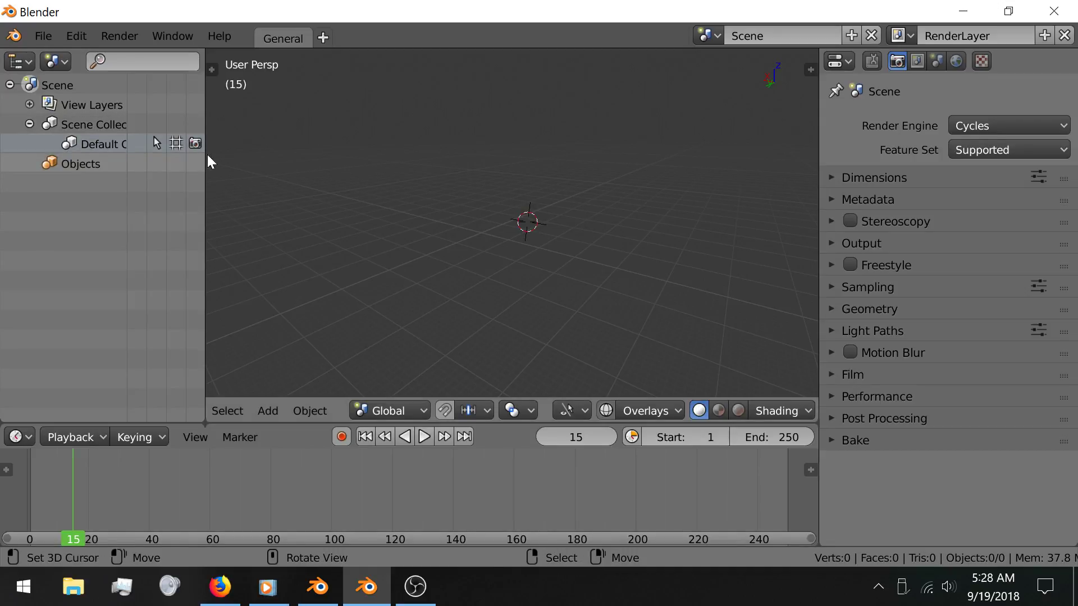
Widen the outliner, delete the Default Collection from the Scene Collection, and select the Scene Collection.
{"action": "left_click_drag", "start_coordinate": [204, 155], "coordinate": [297, 154]}
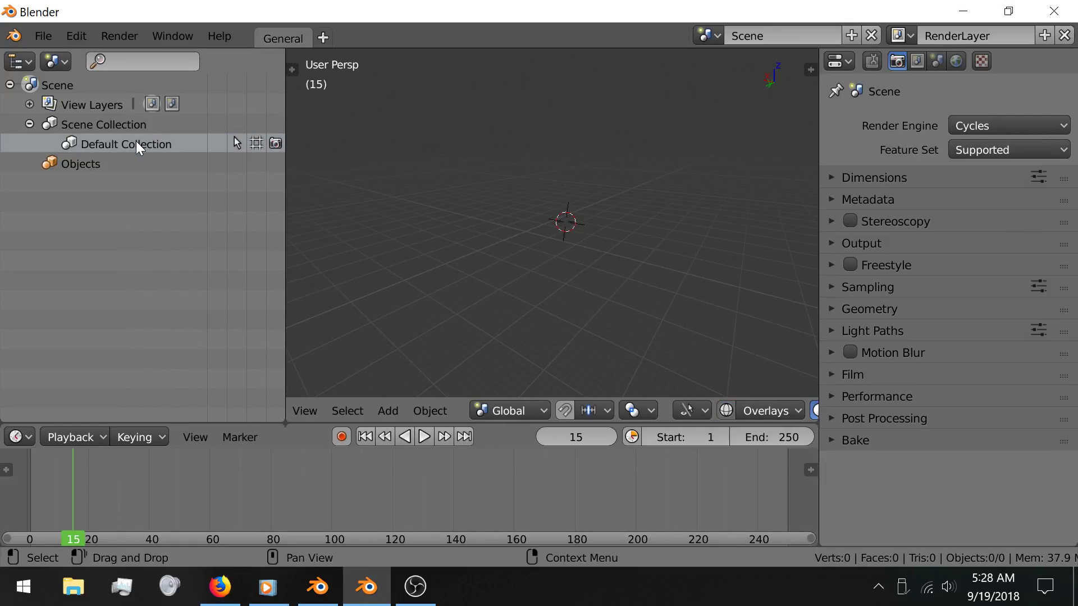
{"action": "key", "text": "Delete"}
{"action": "left_click", "coordinate": [78, 125]}
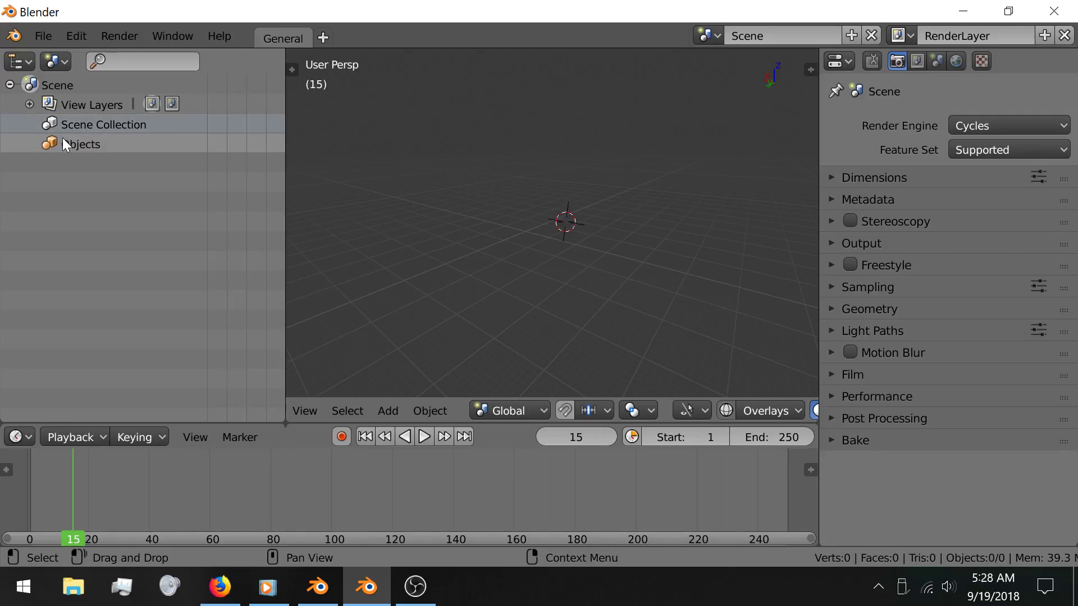
Select the Objects entry in the outliner, then expand View Layers to inspect its layers and collapse it again.
{"action": "left_click", "coordinate": [64, 143]}
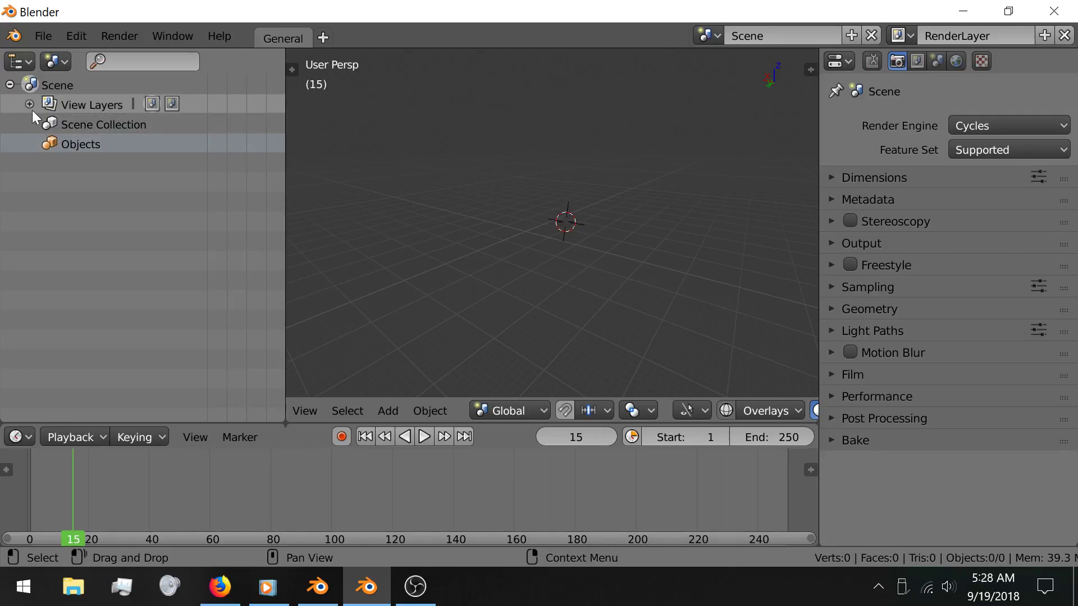
{"action": "left_click", "coordinate": [30, 105]}
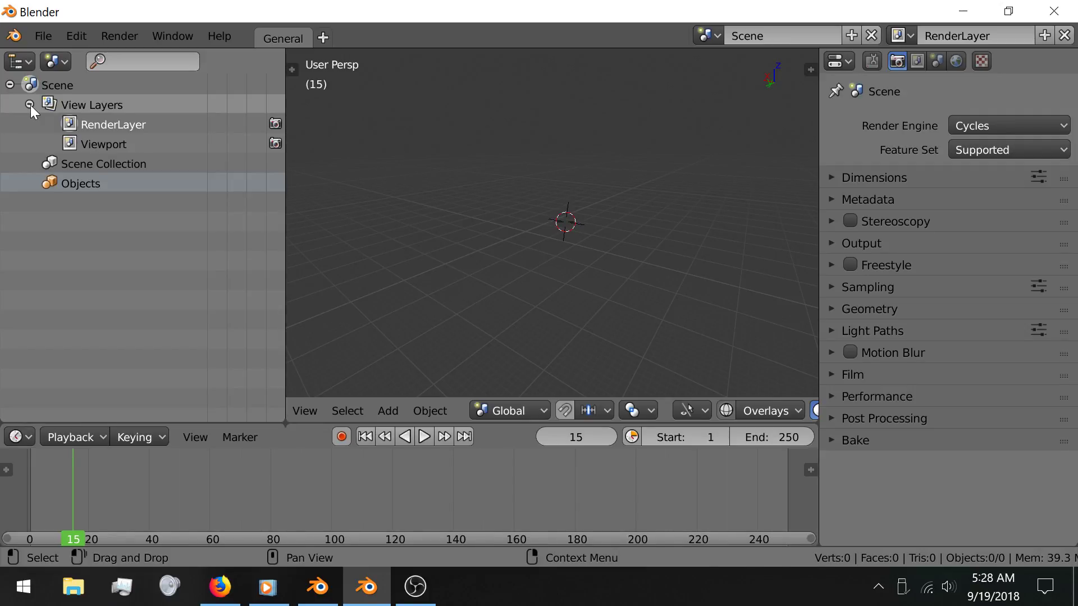
{"action": "left_click", "coordinate": [30, 105]}
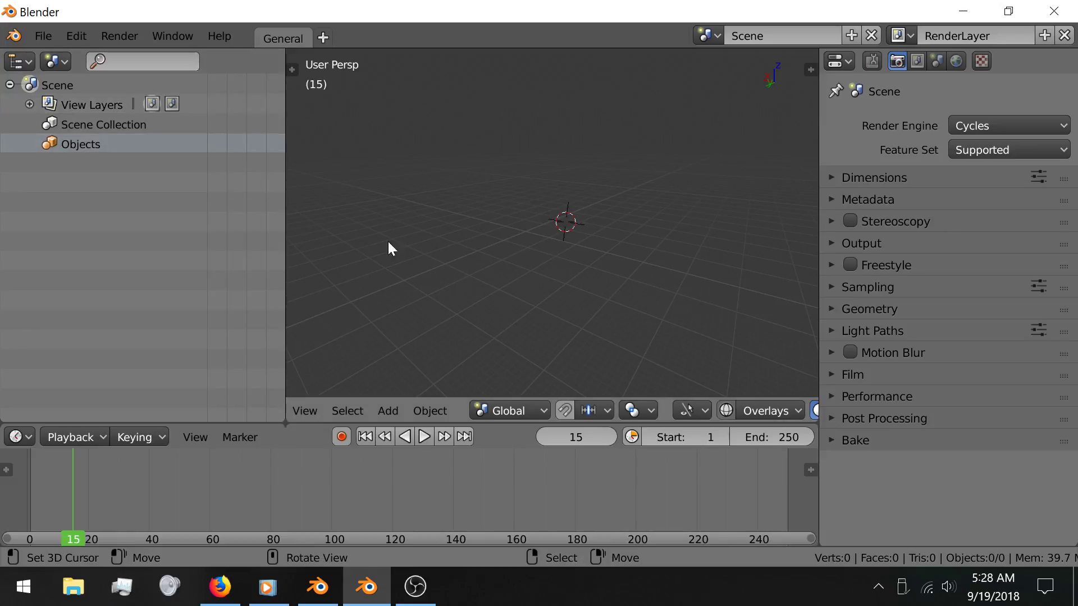
Expand the Sampling settings in the Cycles render properties.
{"action": "middle_click_drag", "start_coordinate": [655, 258], "coordinate": [471, 289]}
{"action": "left_click", "coordinate": [976, 126]}
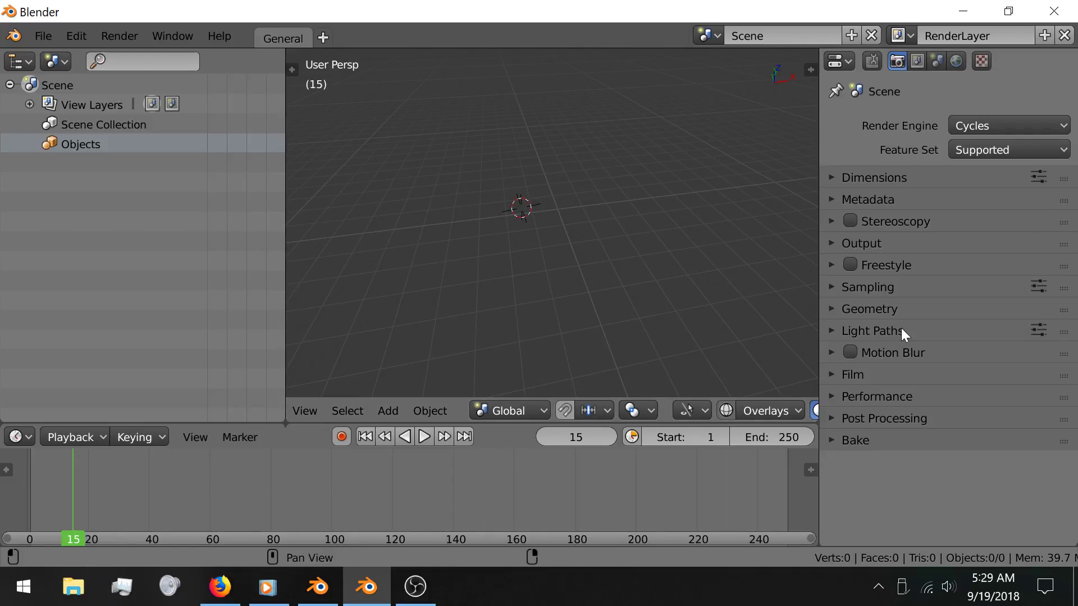
{"action": "left_click", "coordinate": [878, 288]}
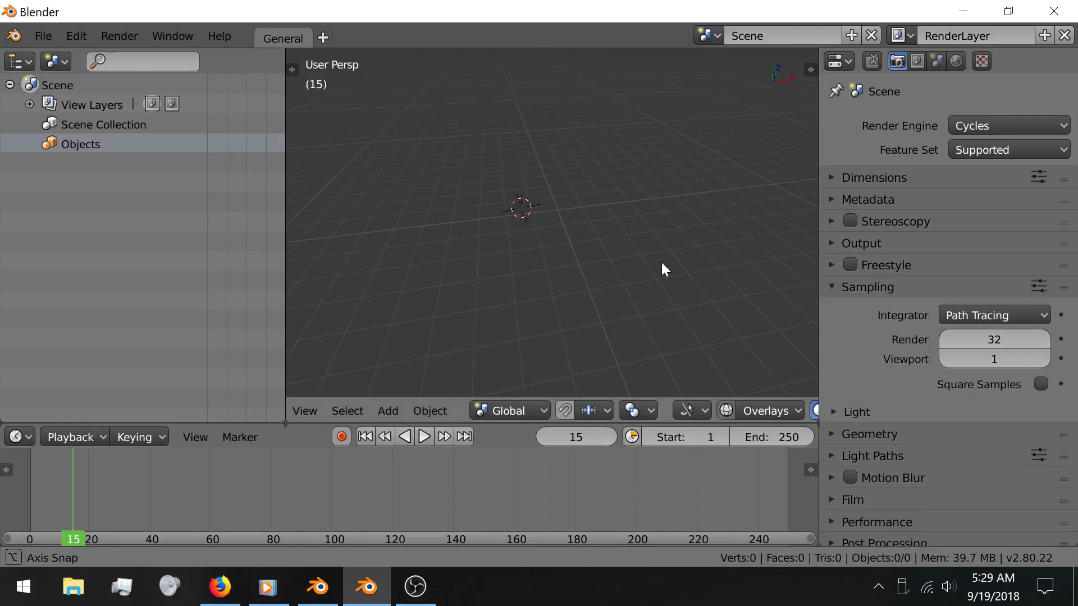
Set the 3D viewport's shading to Rendered.
{"action": "middle_click_drag", "start_coordinate": [662, 264], "coordinate": [612, 427]}
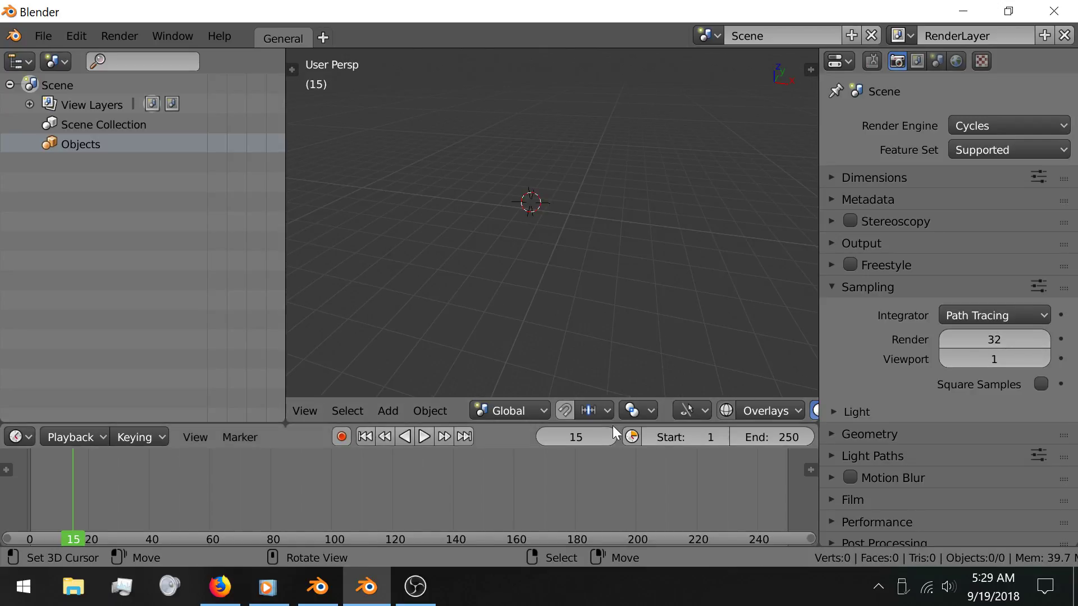
{"action": "scroll", "coordinate": [729, 409], "scroll_direction": "down", "scroll_amount": 3}
{"action": "left_click", "coordinate": [737, 411]}
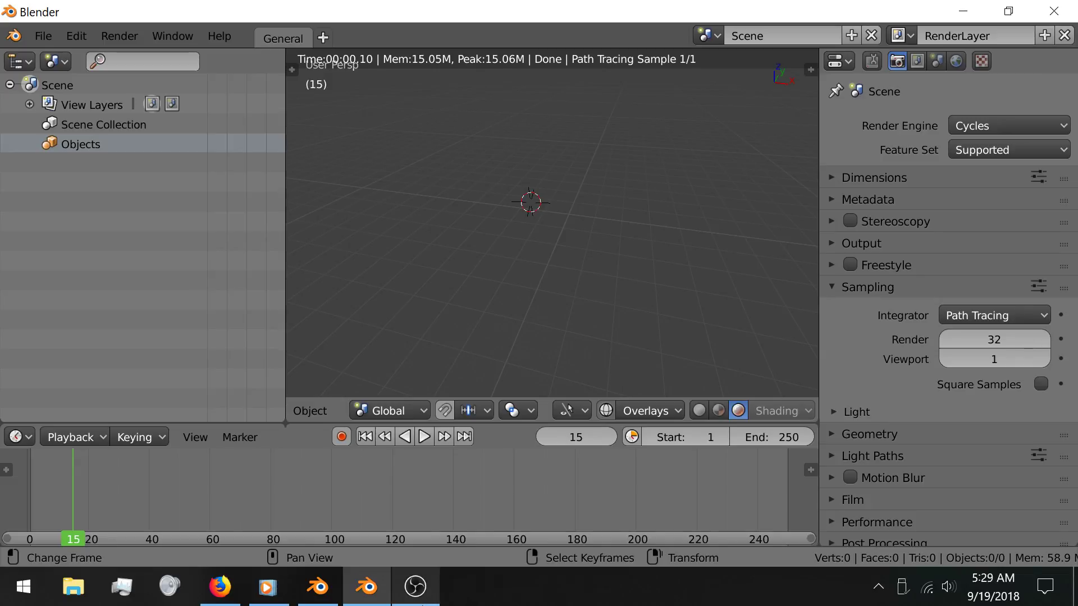
{"action": "mouse_move", "coordinate": [425, 603]}
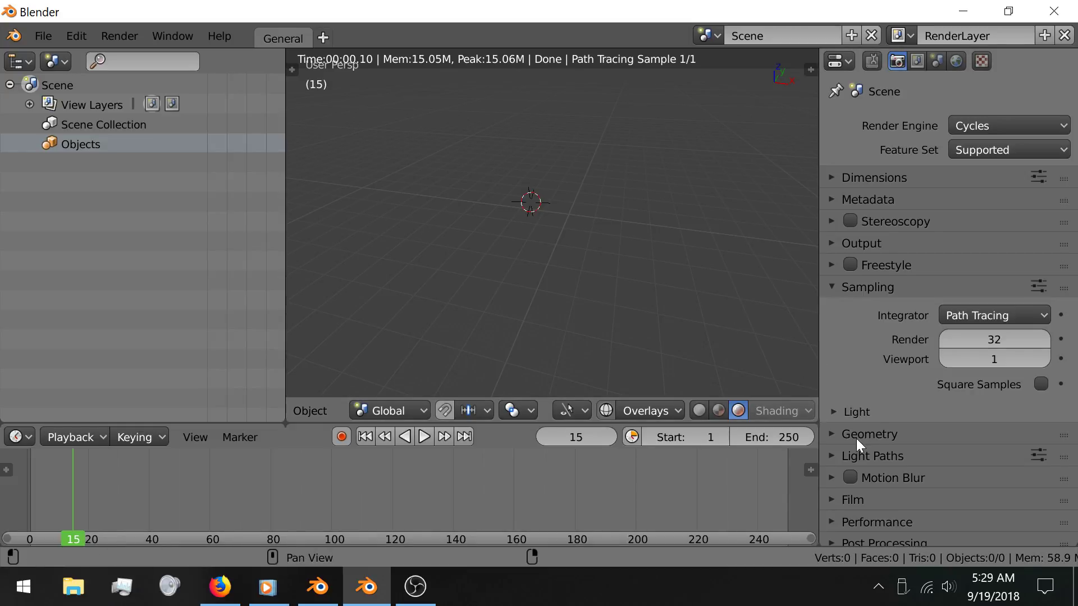
{"action": "scroll", "coordinate": [951, 392], "scroll_direction": "down", "scroll_amount": 1}
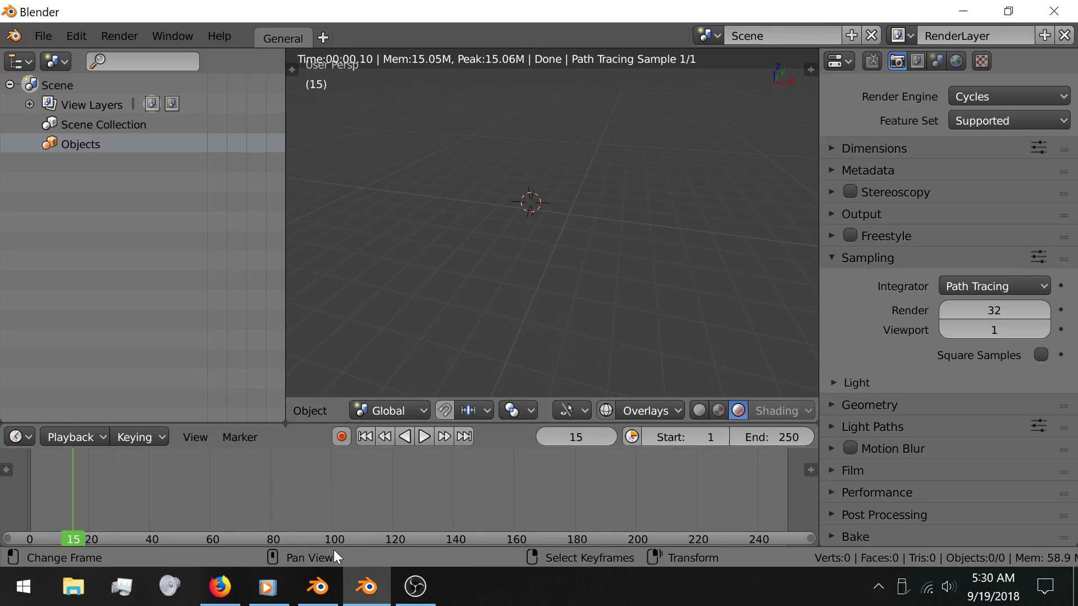
Switch to the Blender 2.79 window and look through the mesh primitives available to add.
{"action": "left_click", "coordinate": [320, 586]}
{"action": "middle_click_drag", "start_coordinate": [464, 163], "coordinate": [545, 197]}
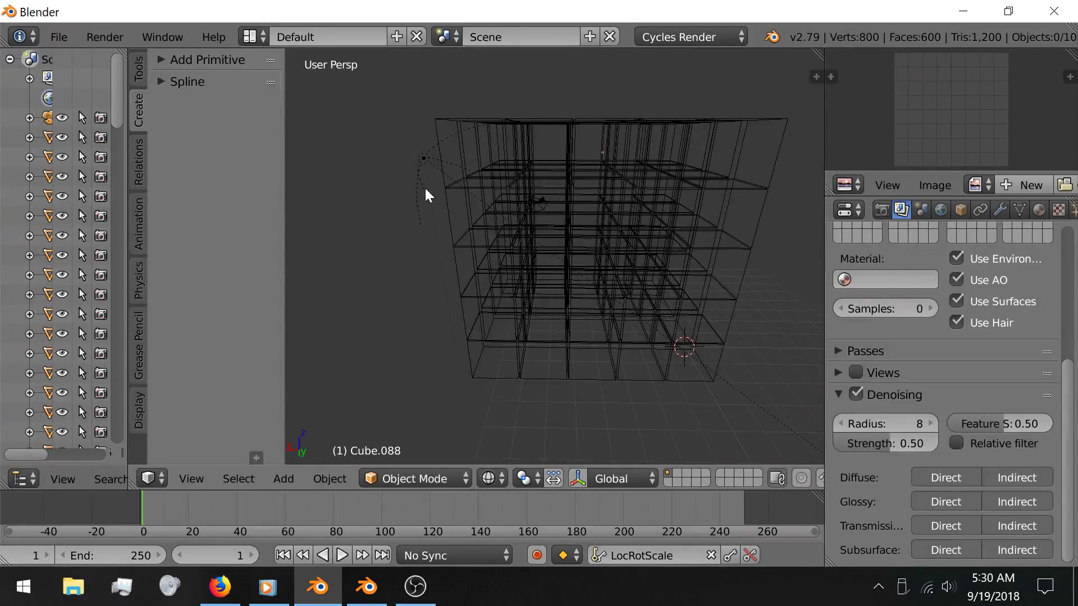
{"action": "key", "text": "shift+a"}
{"action": "mouse_move", "coordinate": [433, 190]}
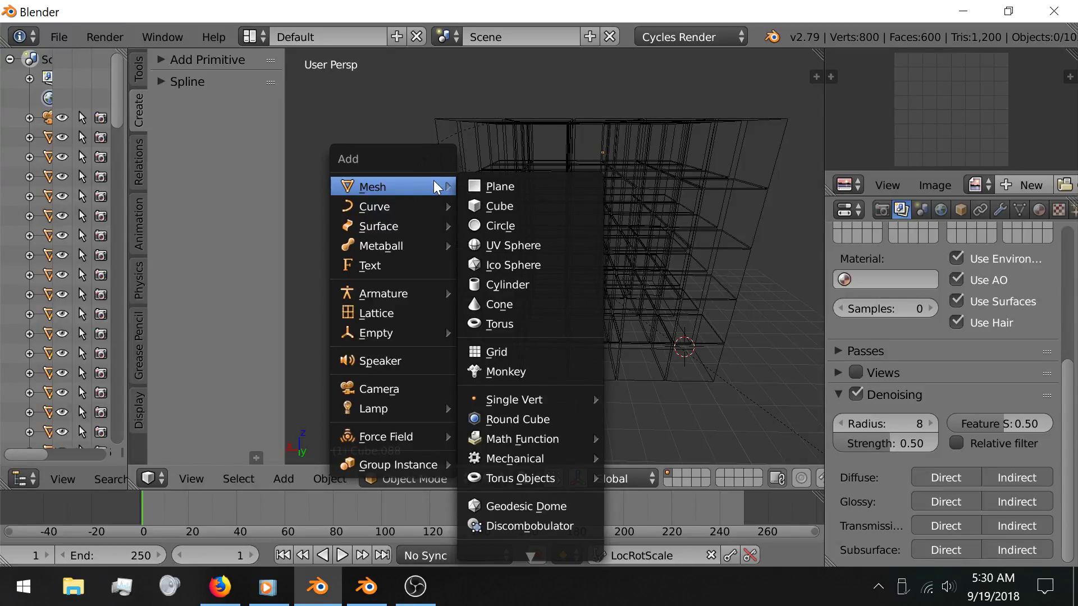
{"action": "scroll", "coordinate": [517, 243], "scroll_direction": "down", "scroll_amount": 14}
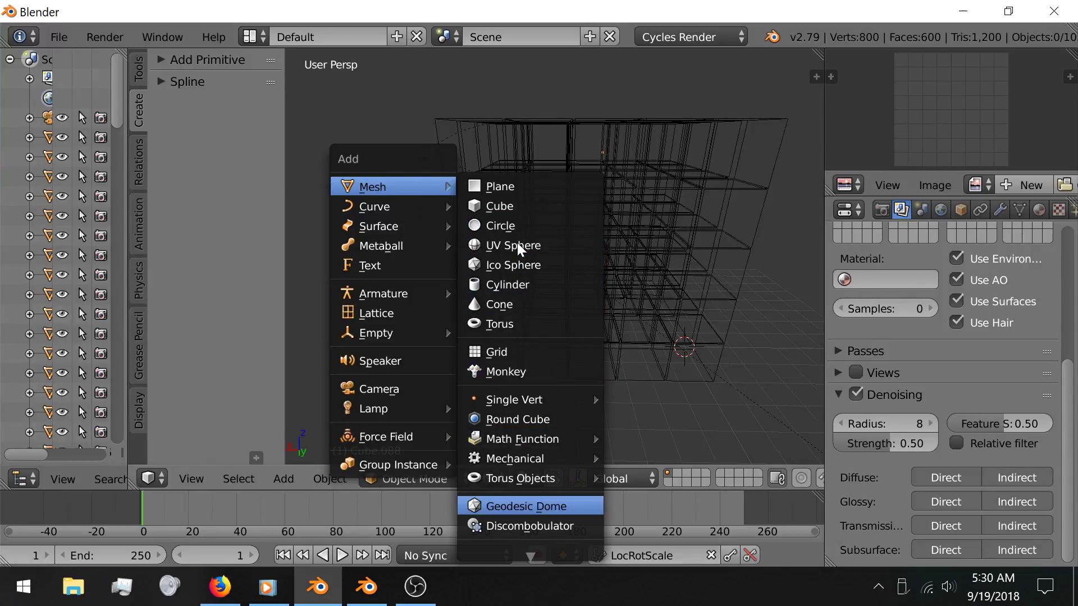
{"action": "scroll", "coordinate": [518, 243], "scroll_direction": "up", "scroll_amount": 2}
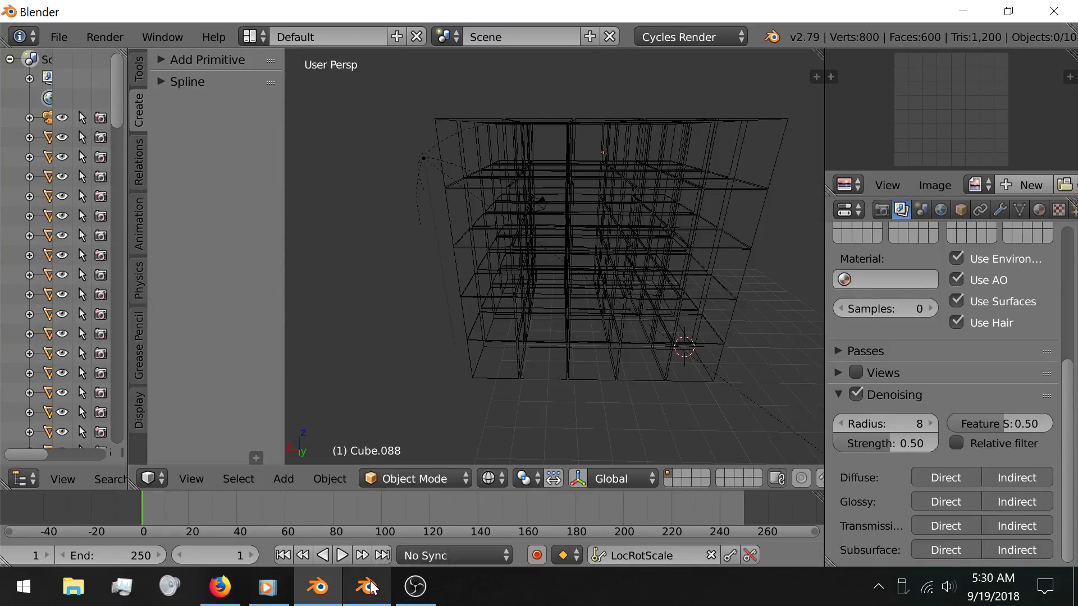
Switch to the OBS window.
{"action": "mouse_move", "coordinate": [382, 574]}
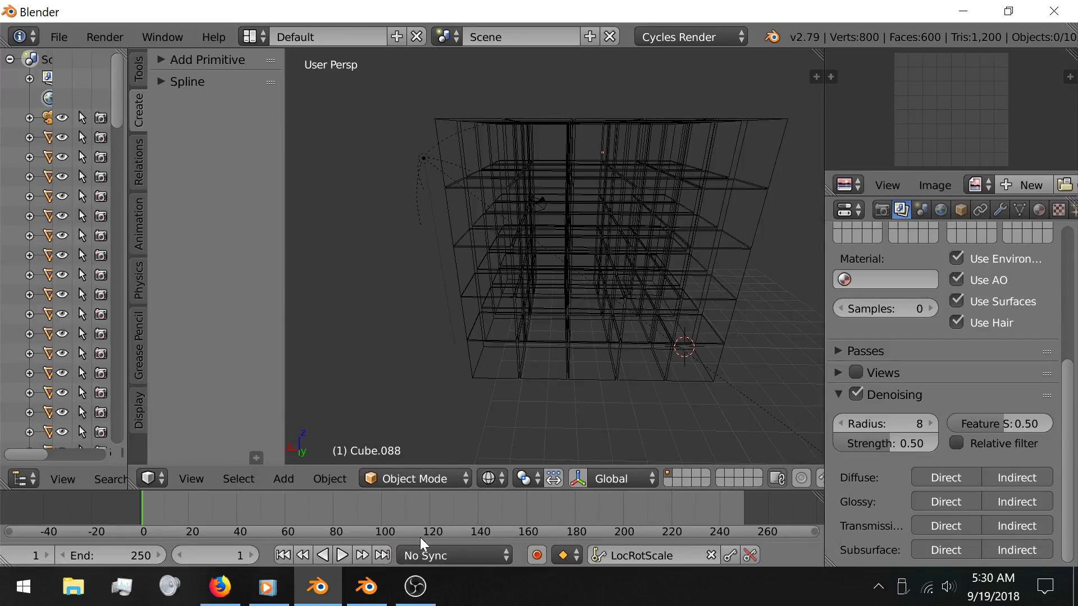
{"action": "left_click", "coordinate": [416, 586]}
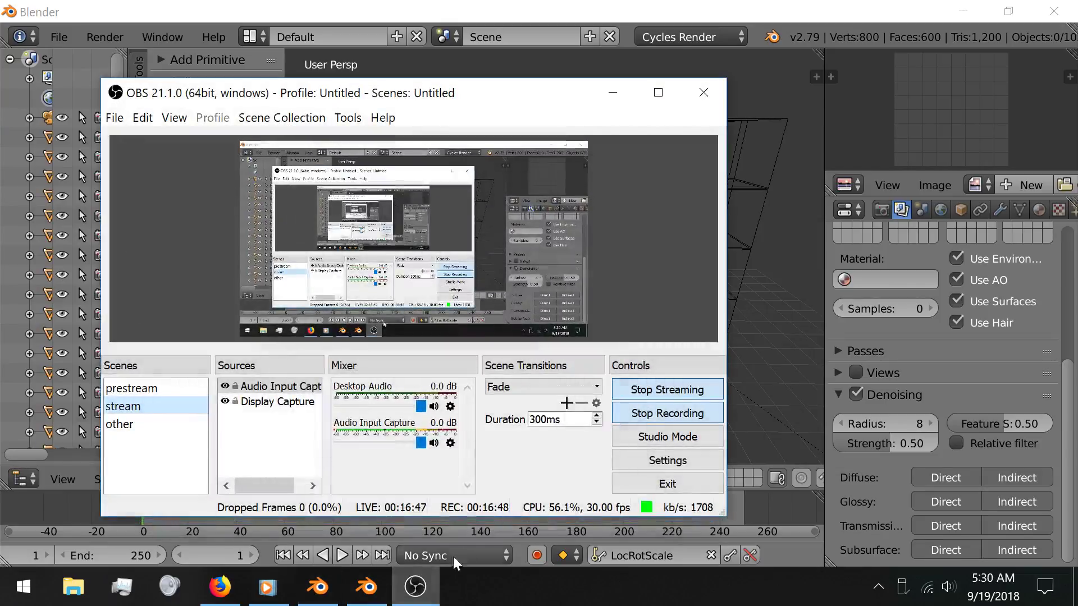